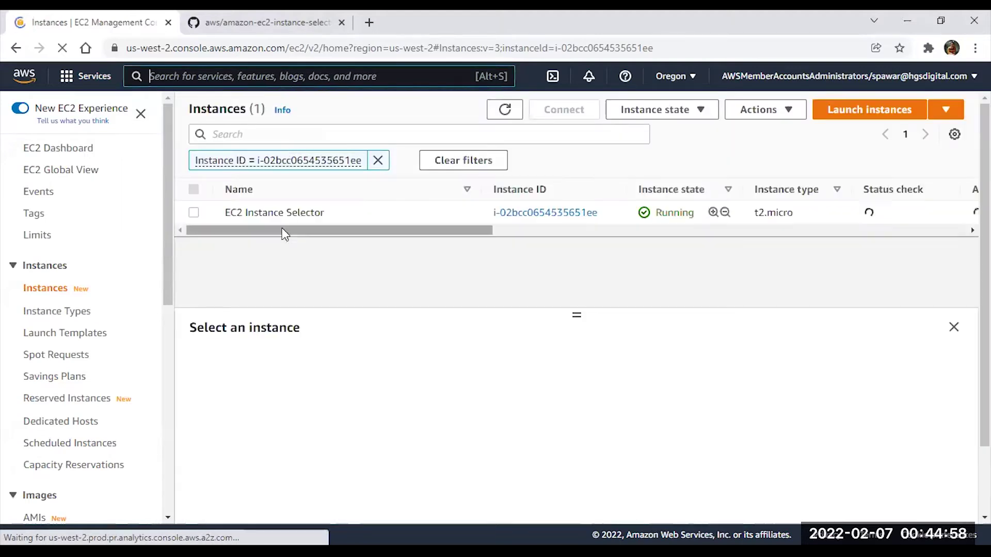
# Select the EC2 Instance Selector instance in the instances list.
pyautogui.click(194, 213)
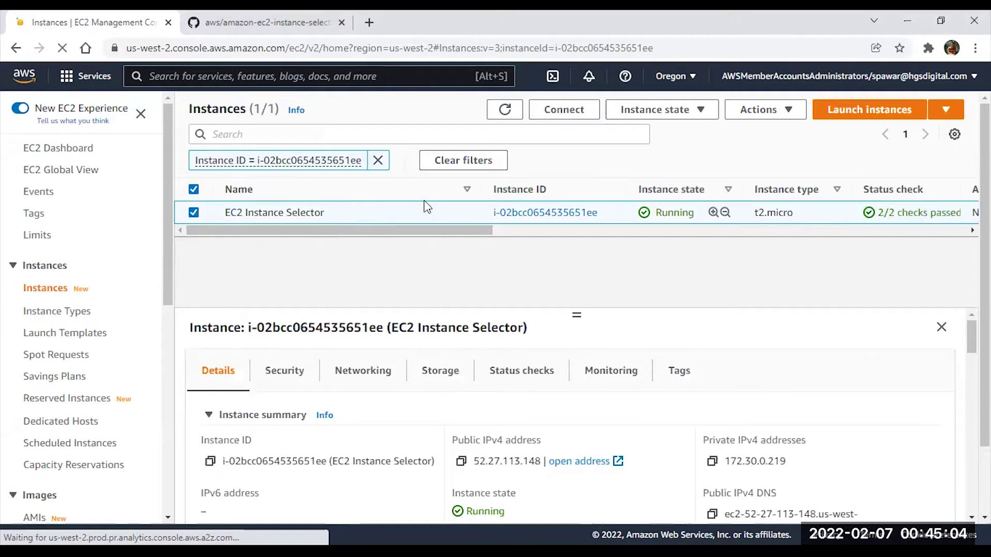
# Review the amazon-ec2-instance-selector README on GitHub, covering its summary, major features, and installation and configuration instructions.
pyautogui.click(270, 33)
pyautogui.moveTo(68, 130); pyautogui.dragTo(274, 130)
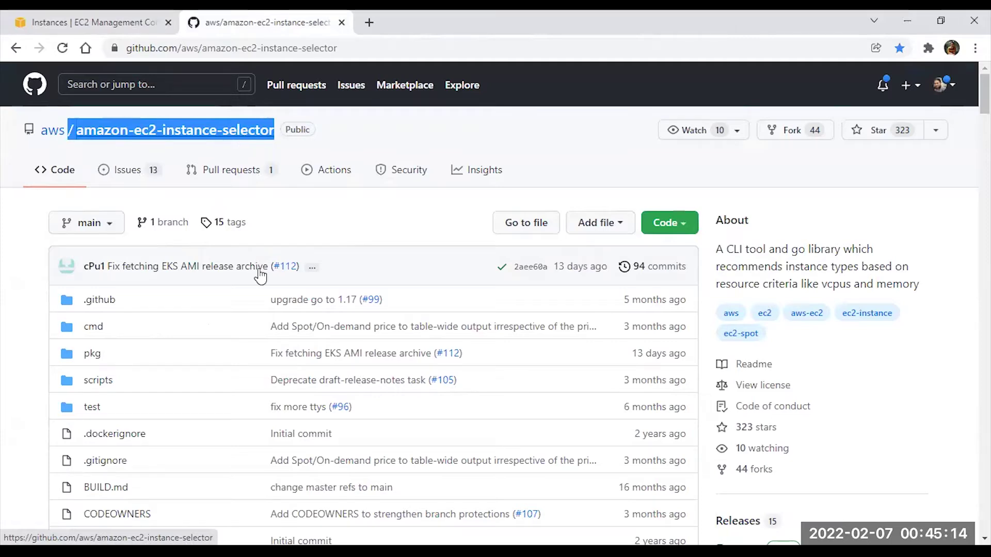
pyautogui.scroll(-14, 260, 328)
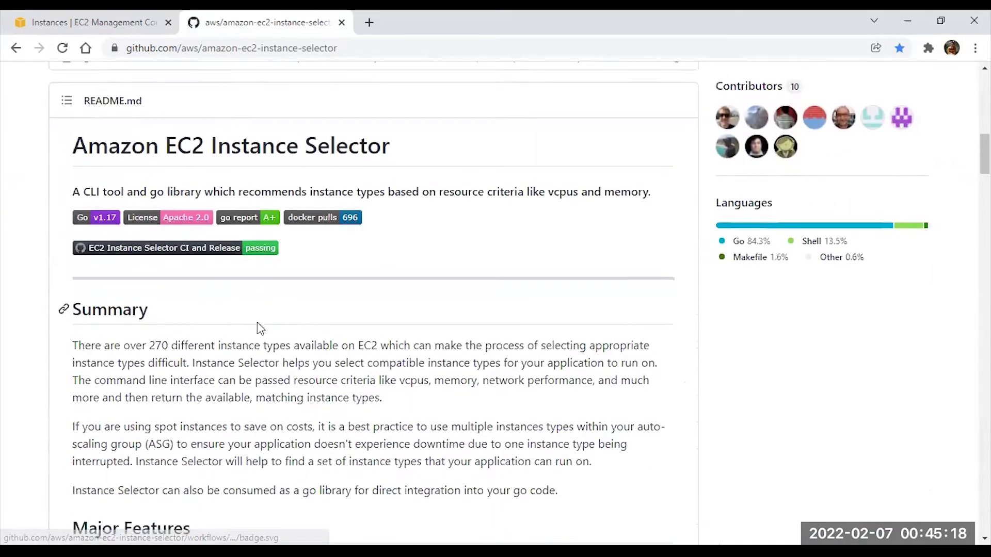
pyautogui.scroll(-4, 163, 335)
pyautogui.scroll(3, 163, 330)
pyautogui.scroll(-3, 163, 298)
pyautogui.scroll(-4, 163, 298)
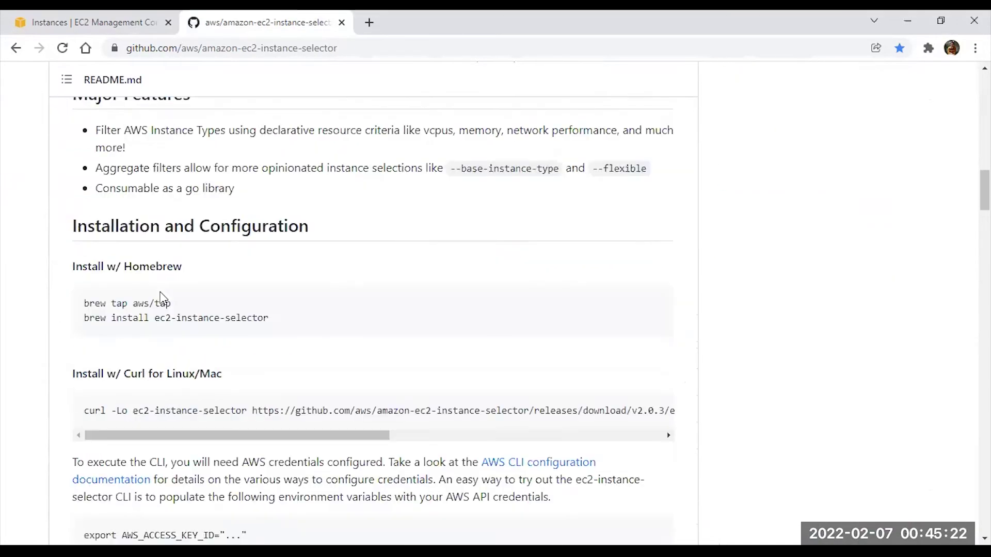
pyautogui.scroll(-4, 175, 226)
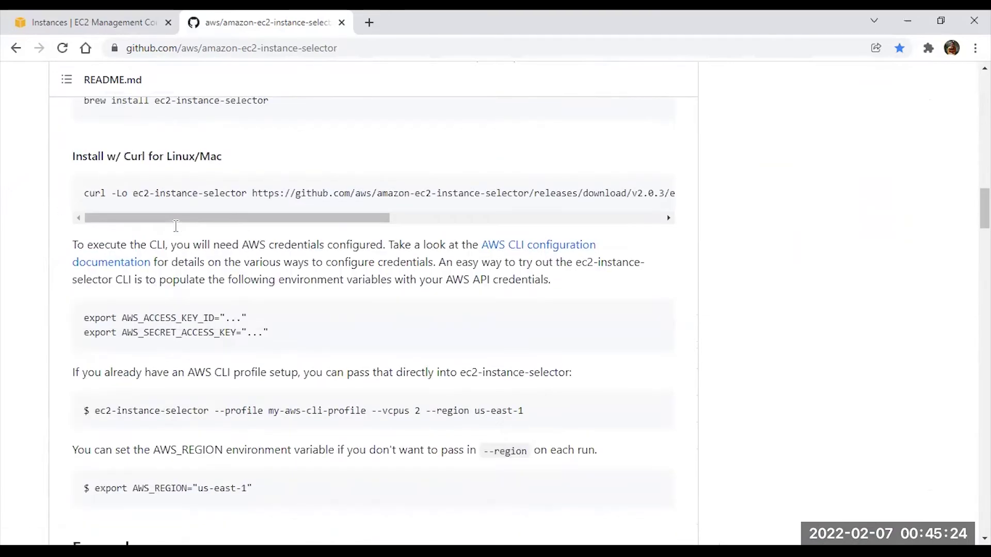
pyautogui.scroll(1, 181, 263)
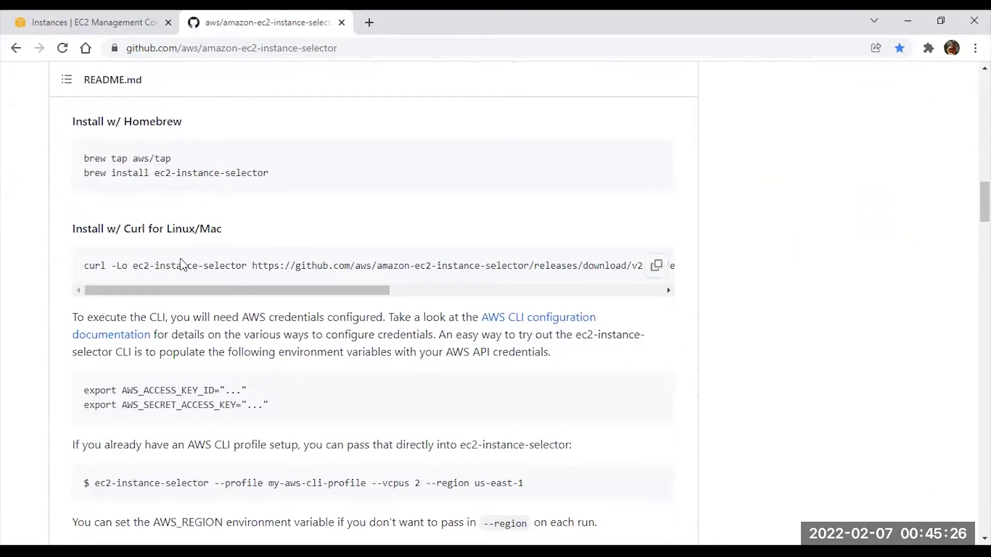
pyautogui.scroll(-9, 182, 263)
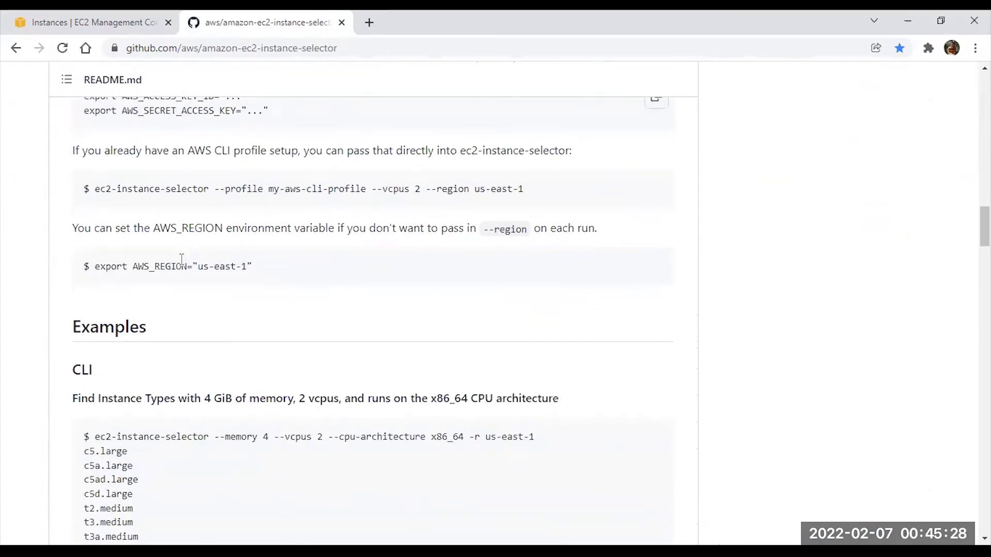
pyautogui.scroll(5, 179, 266)
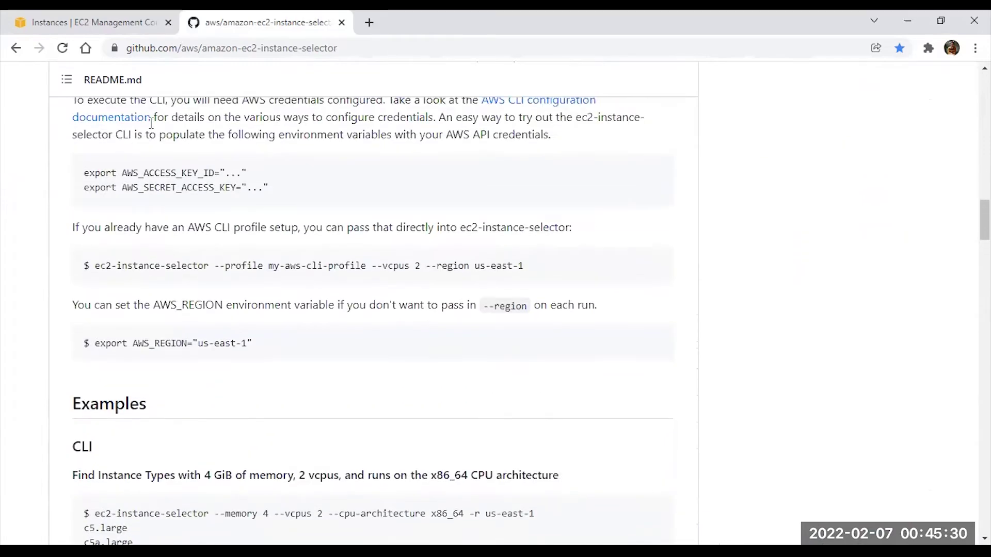
# Return to the EC2 console and open an EC2 Instance Connect terminal to the selected instance as ec2-user.
pyautogui.click(110, 29)
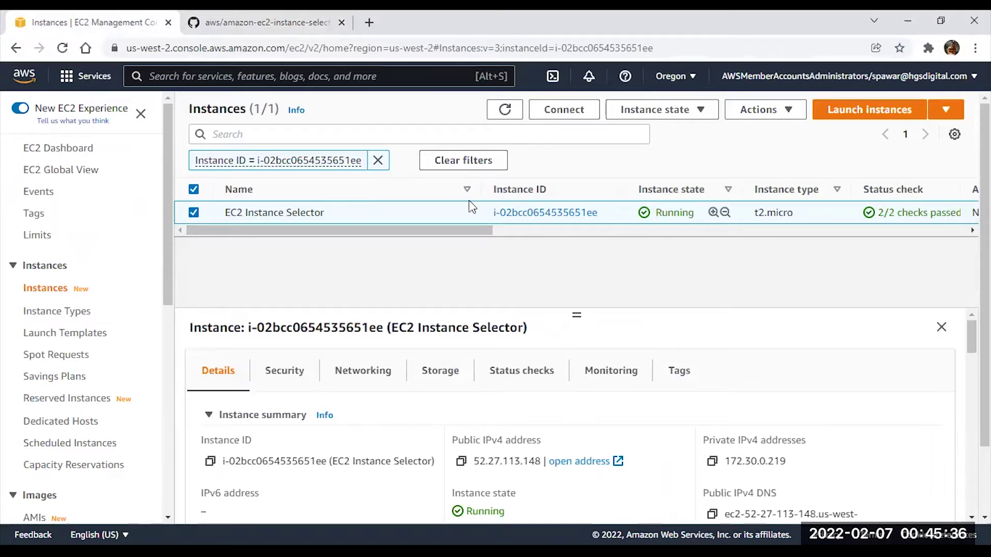
pyautogui.click(546, 117)
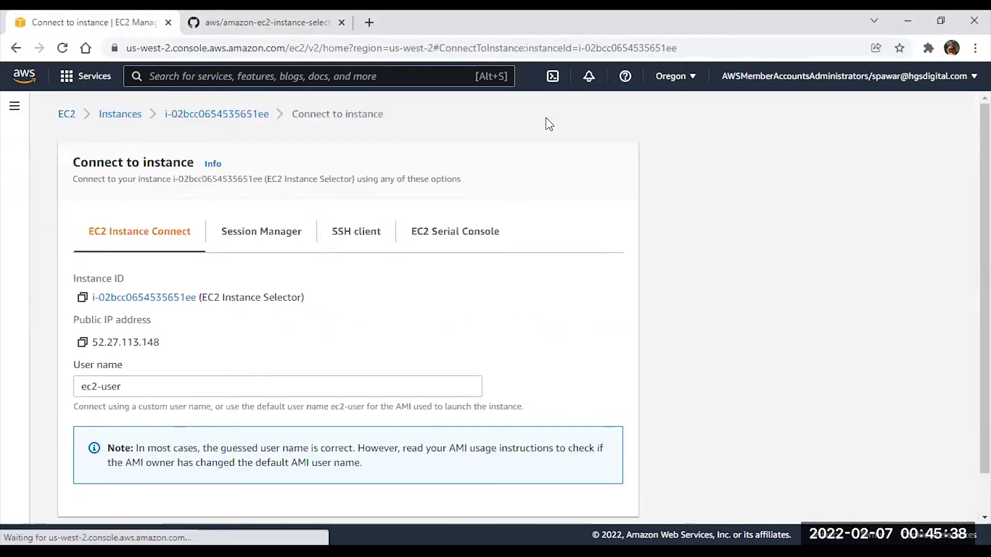
pyautogui.scroll(-1, 508, 429)
pyautogui.click(596, 501)
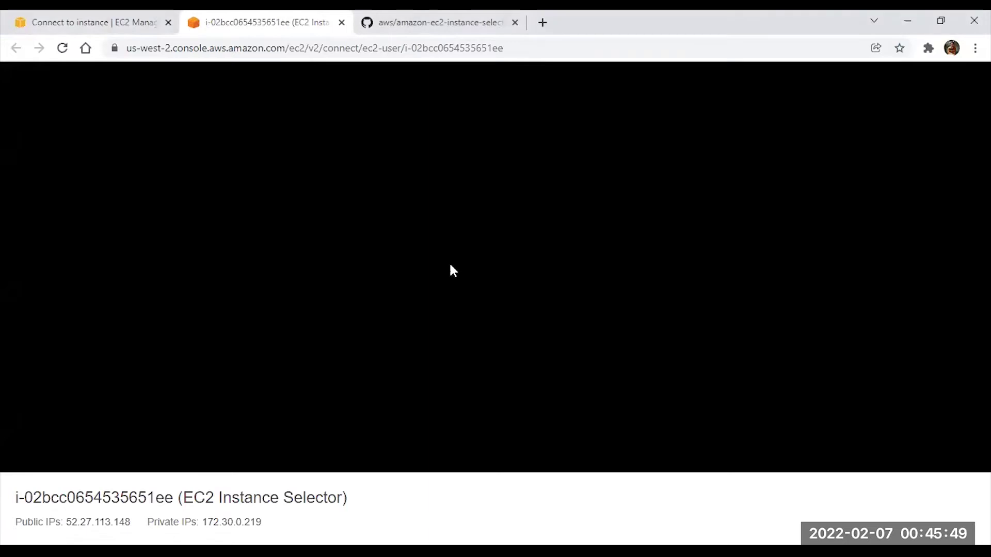
pyautogui.click(57, 20)
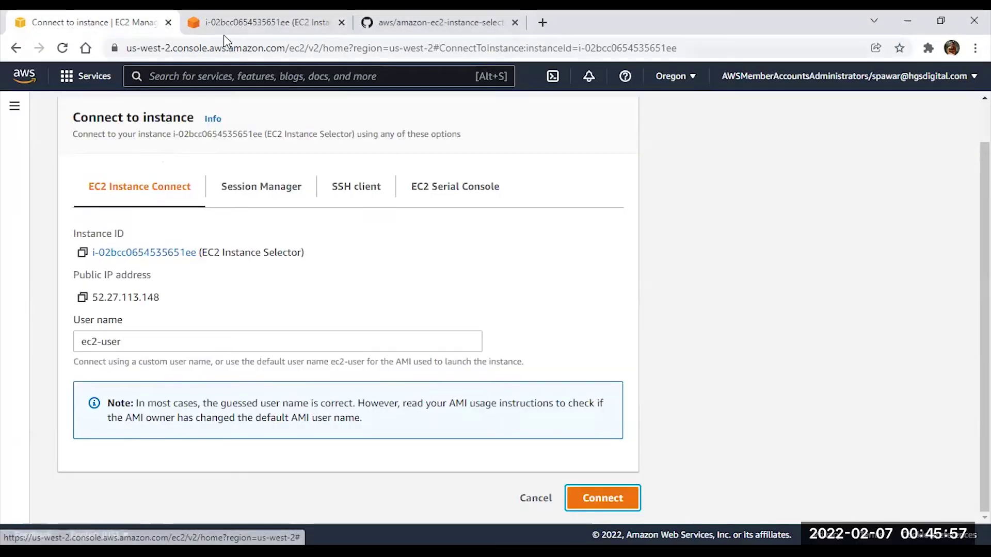
pyautogui.click(257, 22)
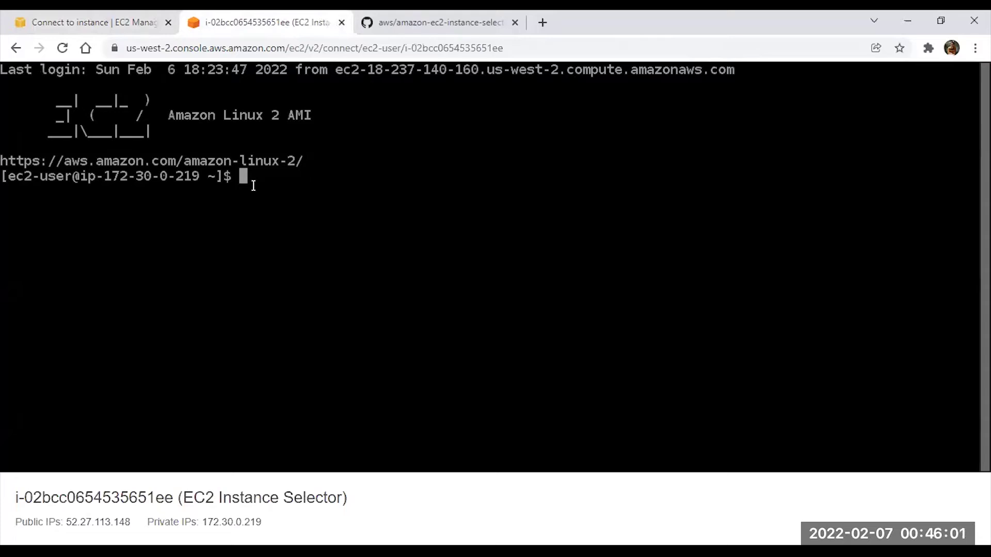
# Switch to the root user with "sudo su -" and clear the terminal.
pyautogui.write('sudo su -')
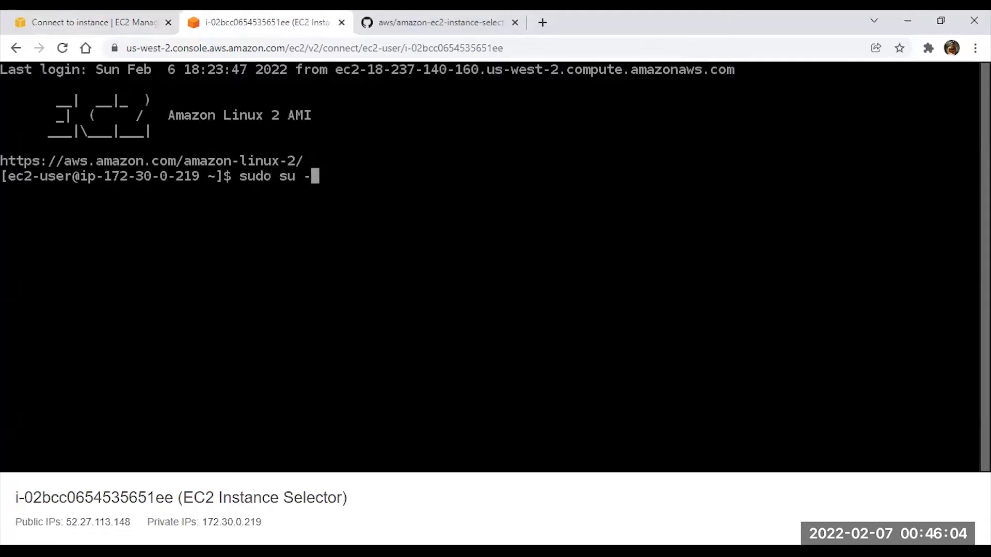
pyautogui.press('Return')
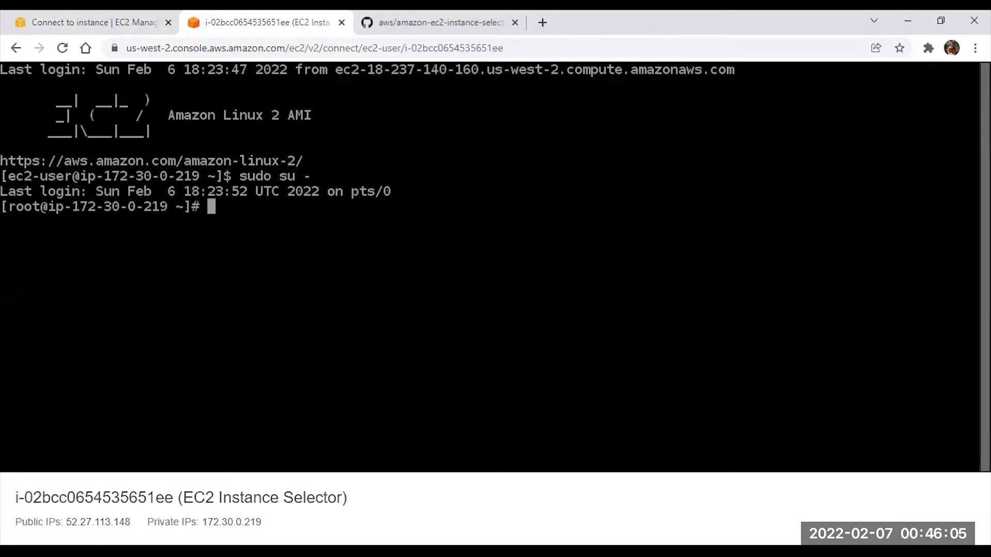
pyautogui.write('clear')
pyautogui.press('Return')
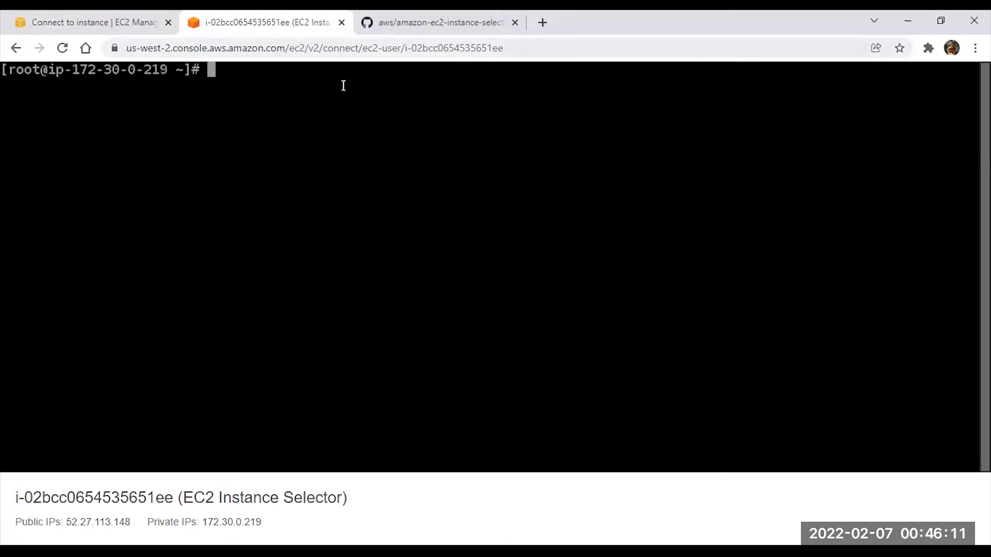
# Copy the Linux/Mac curl install command for ec2-instance-selector v2.0.3 from the GitHub README.
pyautogui.click(386, 21)
pyautogui.scroll(8, 273, 215)
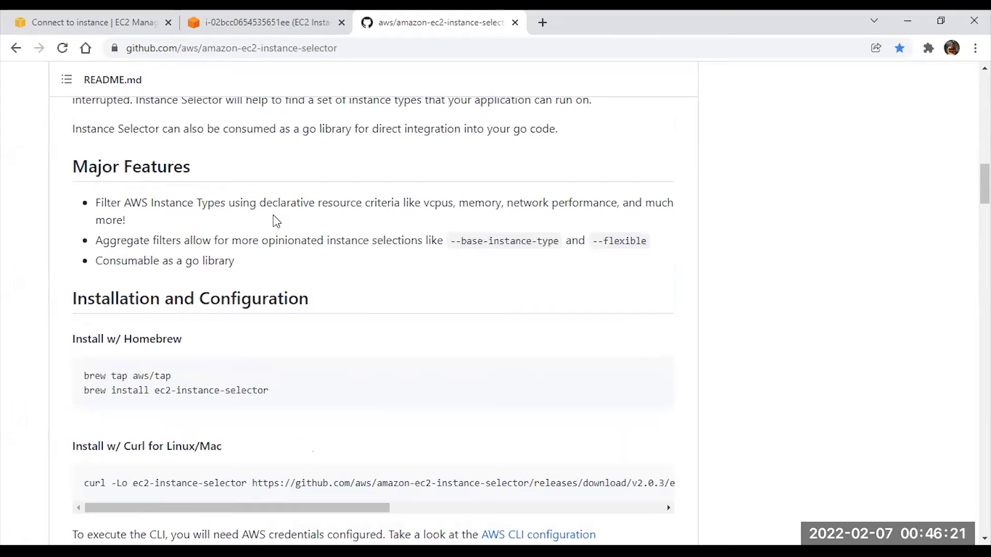
pyautogui.scroll(-4, 273, 214)
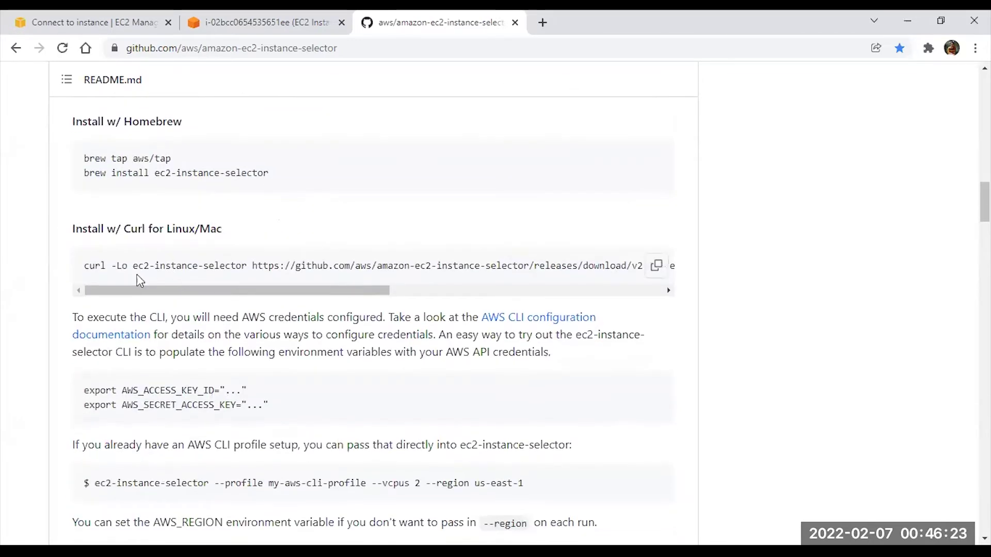
pyautogui.moveTo(188, 289); pyautogui.dragTo(86, 267)
pyautogui.moveTo(85, 267)
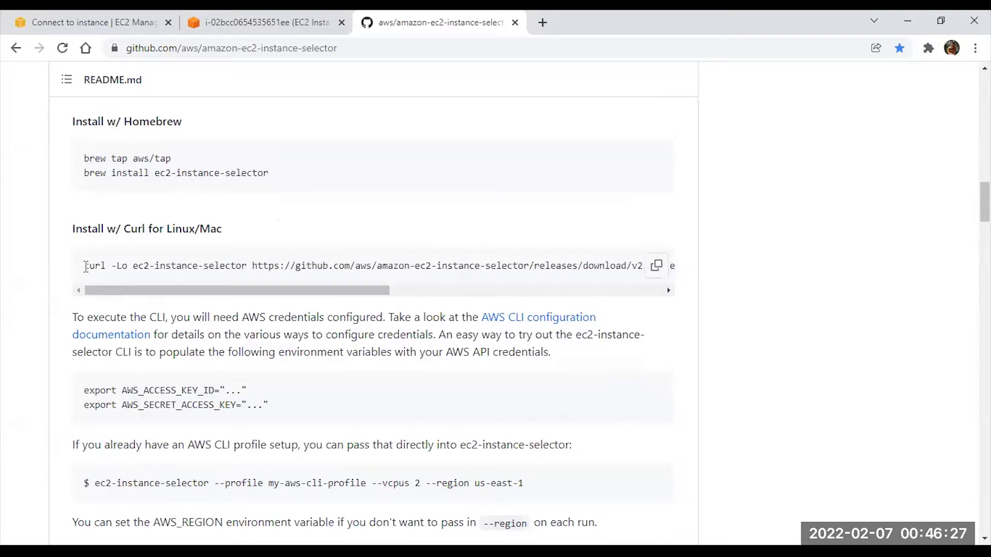
pyautogui.moveTo(347, 292); pyautogui.dragTo(464, 292)
pyautogui.moveTo(370, 267); pyautogui.dragTo(562, 294)
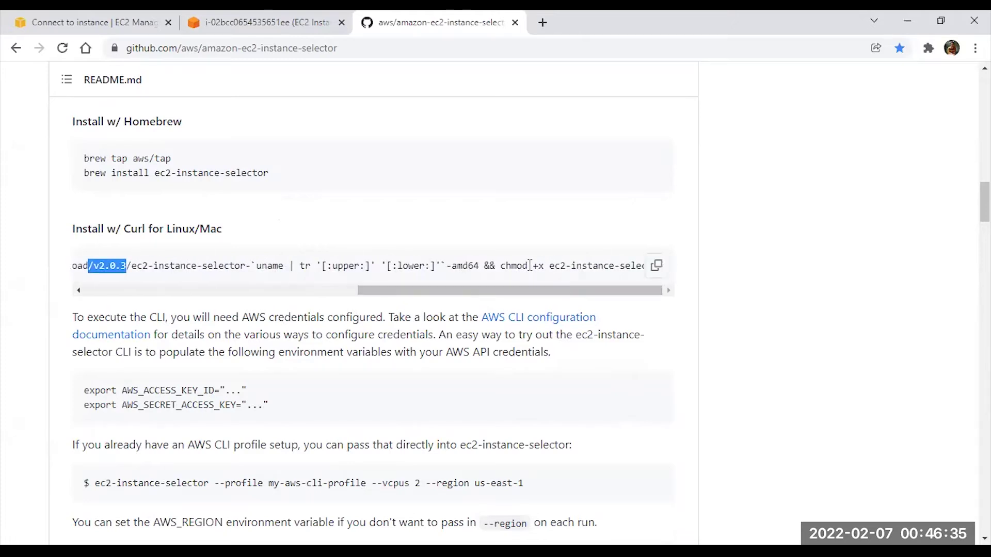
pyautogui.moveTo(495, 265); pyautogui.dragTo(643, 279)
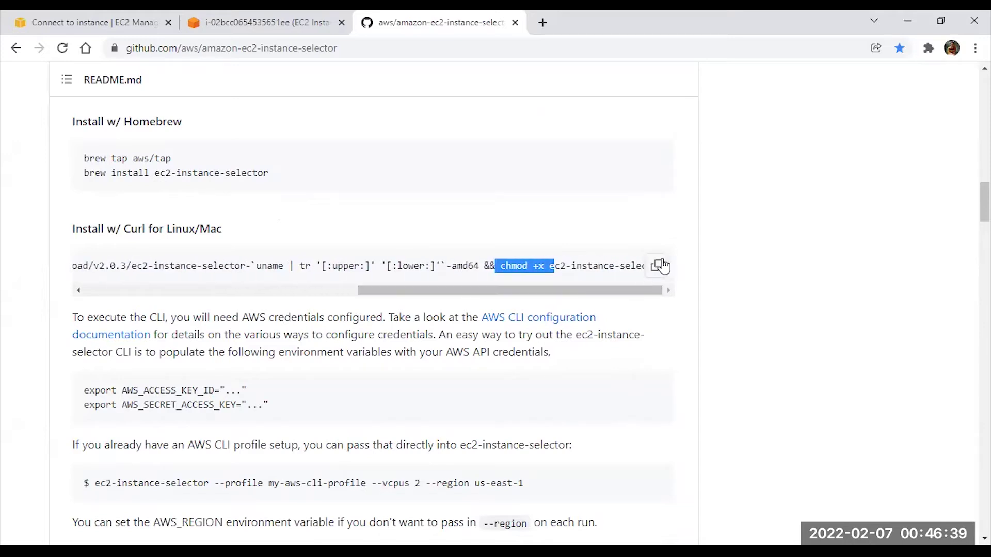
pyautogui.click(658, 265)
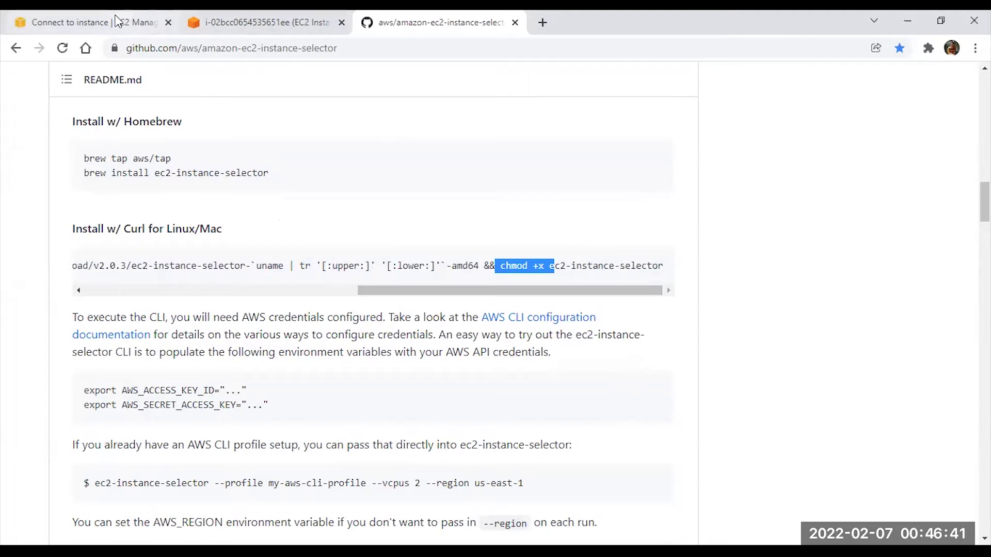
# Run the copied curl and chmod command in the instance terminal to download ec2-instance-selector and make it executable.
pyautogui.click(241, 20)
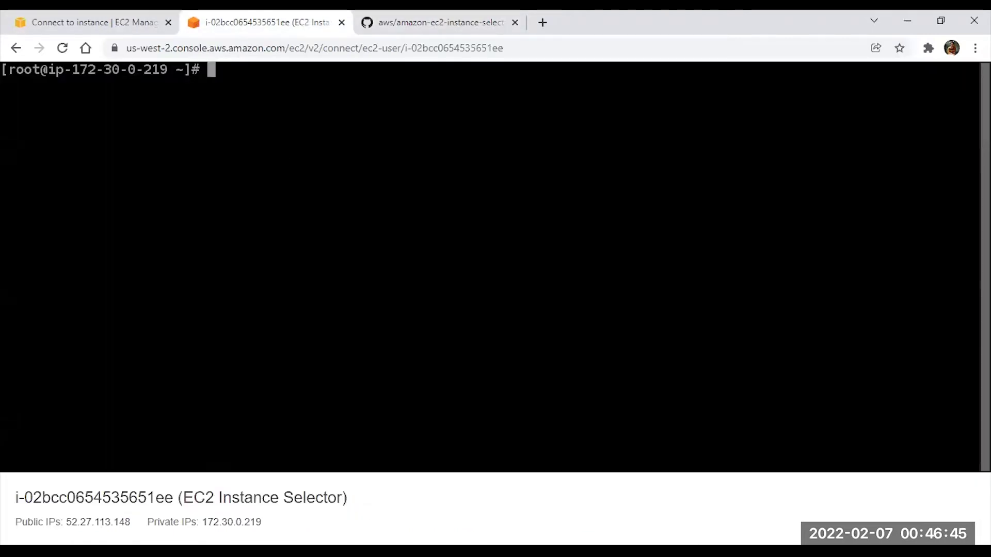
pyautogui.hotkey('ctrl', 'v')
pyautogui.press('Return')
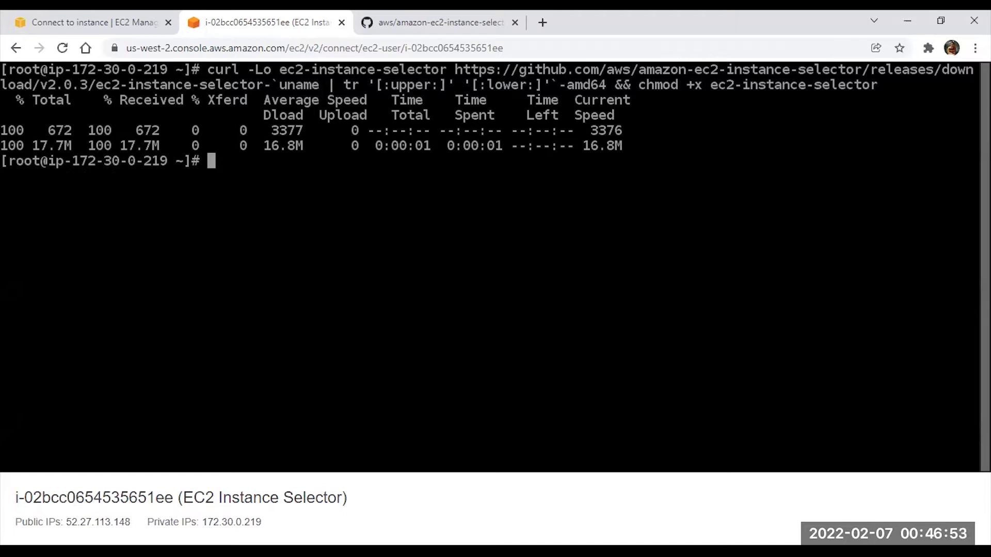
pyautogui.write('mv ec')
pyautogui.press('BackSpace')
pyautogui.press('BackSpace')
pyautogui.press('BackSpace')
pyautogui.press('BackSpace')
pyautogui.press('BackSpace')
# List the current directory's files and try to move ec2-instance-selector to /usr/local/bin/, giving the overwrite prompt an empty reply.
pyautogui.write('ls')
pyautogui.press('Return')
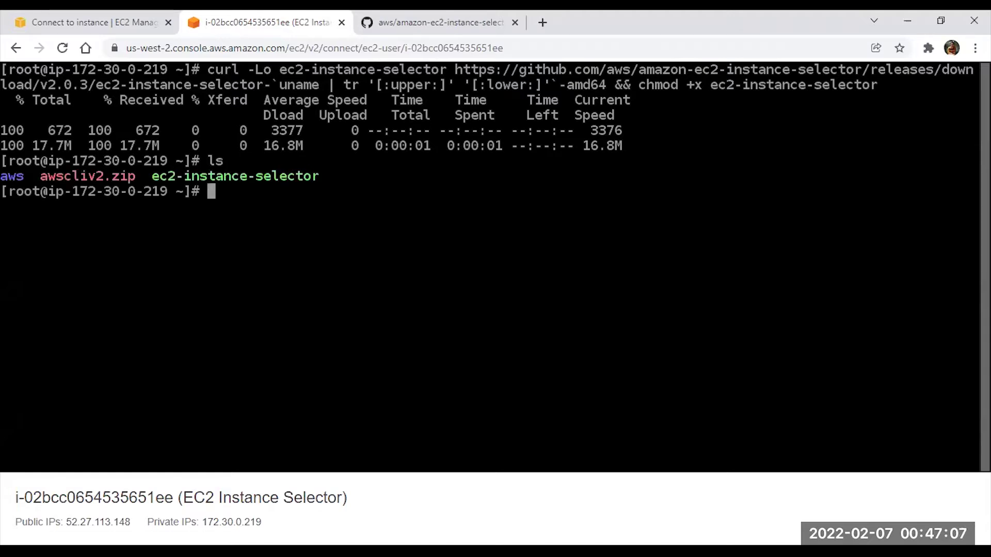
pyautogui.write('mv ec2')
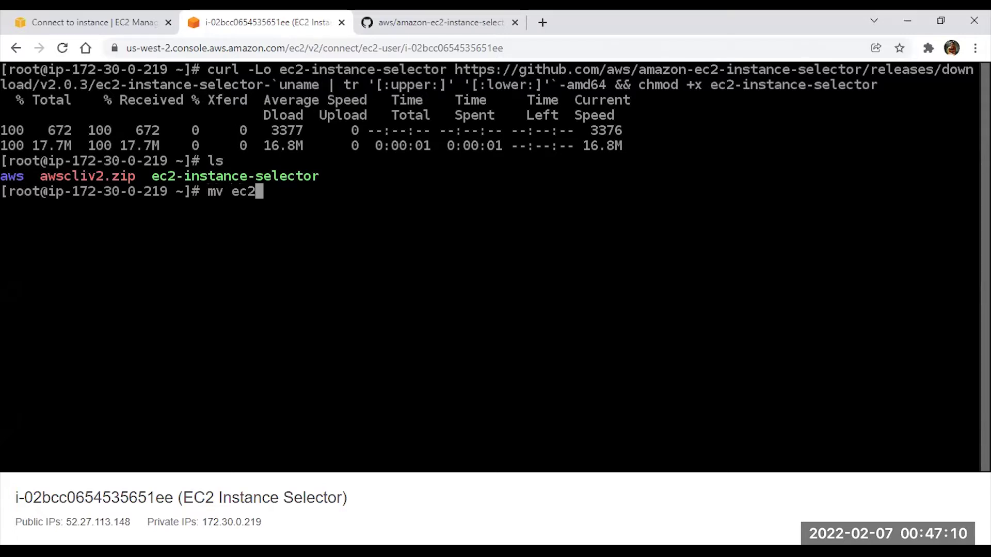
pyautogui.press('Tab')
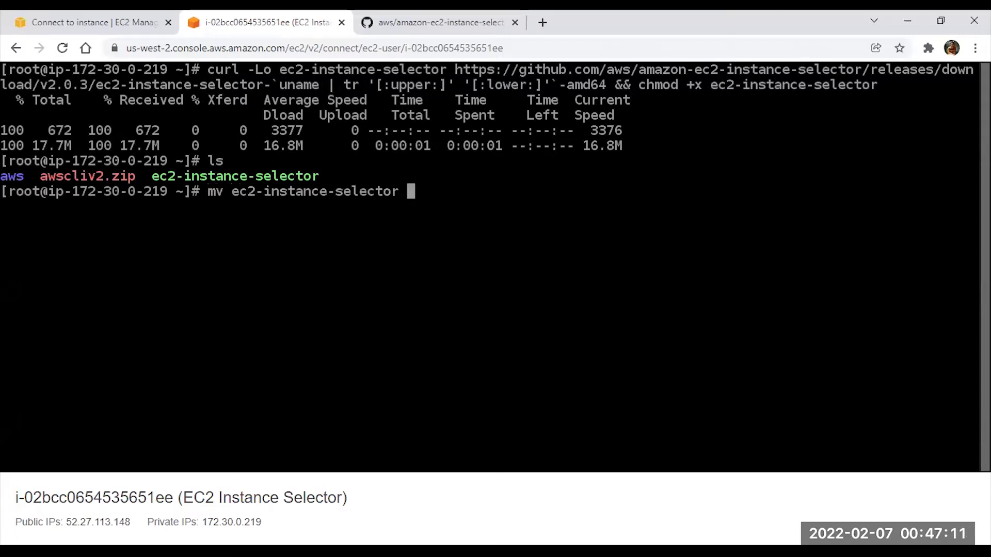
pyautogui.write('/')
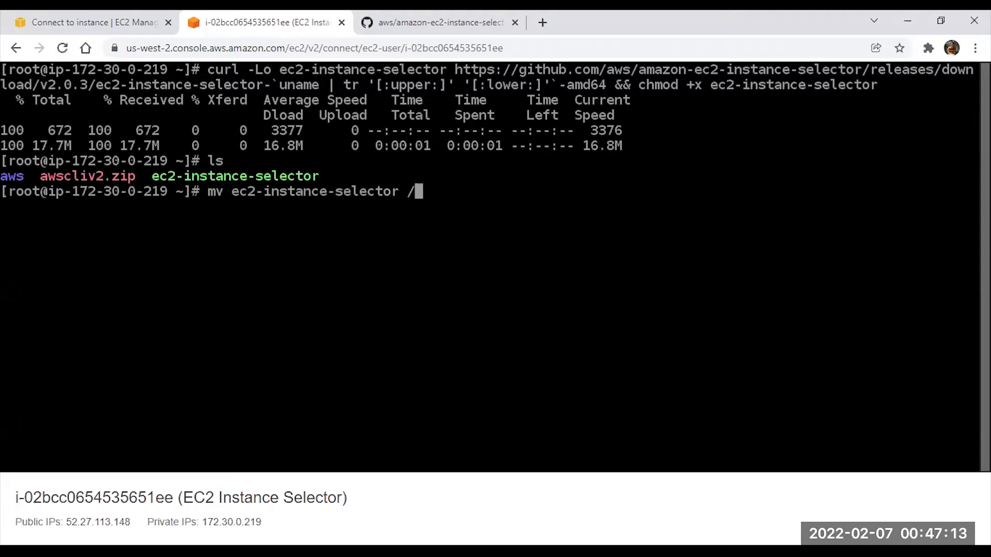
pyautogui.write('usr/lo')
pyautogui.press('Tab')
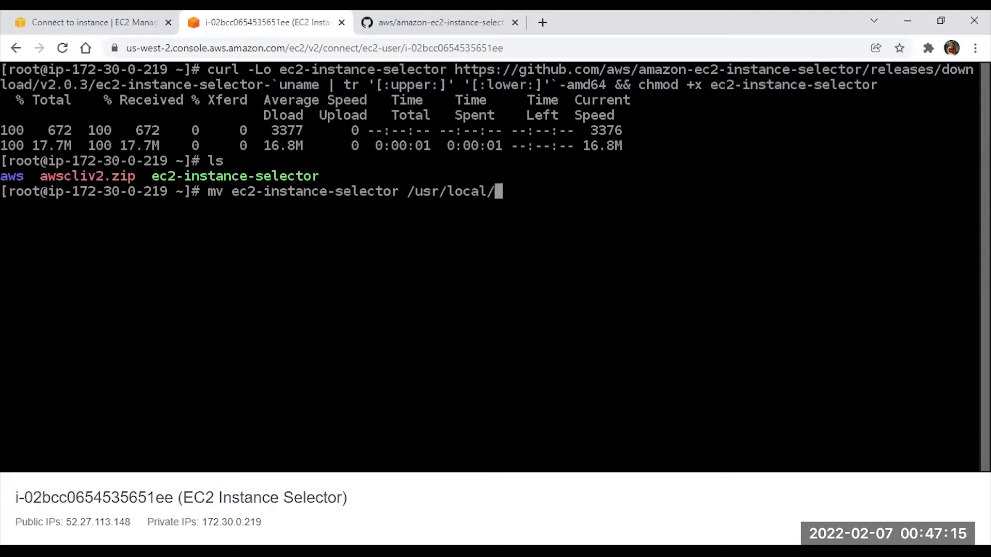
pyautogui.write('b')
pyautogui.press('Tab')
pyautogui.press('Return')
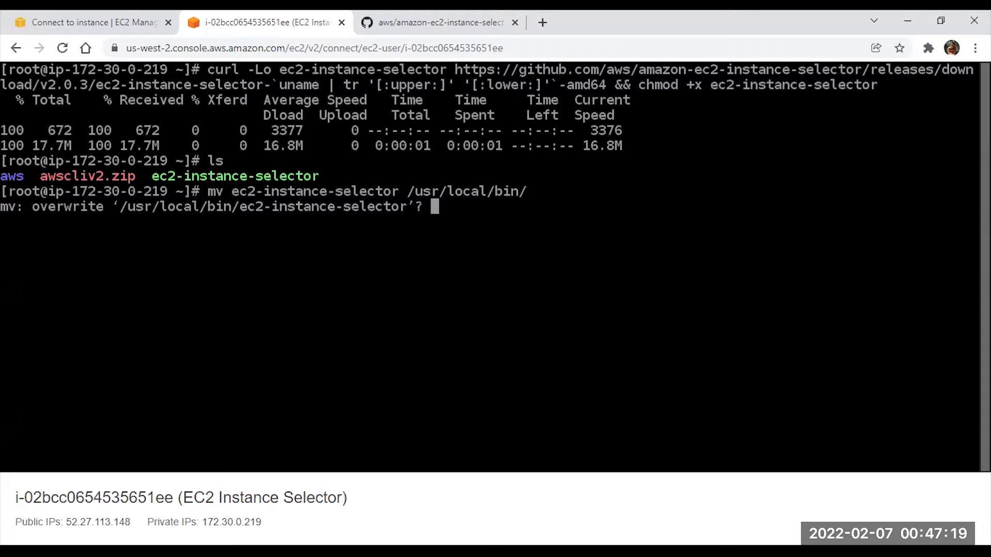
pyautogui.press('Return')
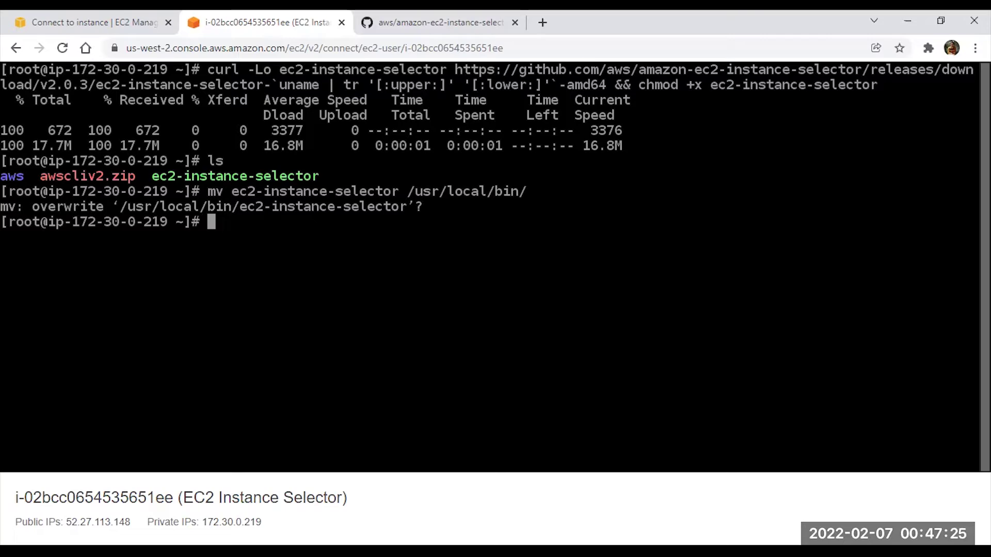
# List the available shell commands that begin with "ec2".
pyautogui.write('ec2')
pyautogui.press('Tab')
pyautogui.press('Tab')
# Copy the ec2-instance-selector name from the command list to the prompt and remove the duplicate "ec2-" prefix.
pyautogui.write('-')
pyautogui.moveTo(186, 252); pyautogui.dragTo(346, 256)
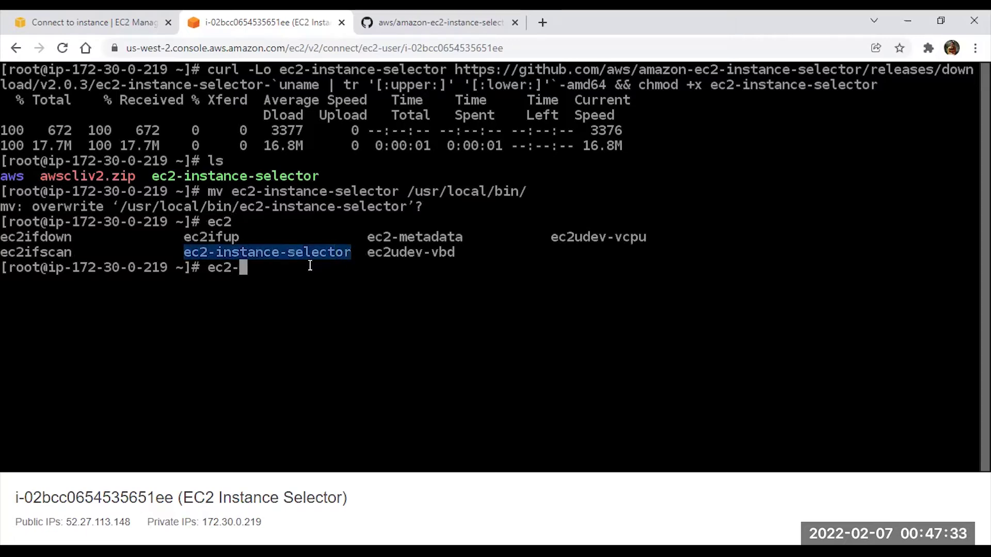
pyautogui.hotkey('ctrl', 'v')
pyautogui.press('Left')
pyautogui.press('Left')
pyautogui.press('Left')
pyautogui.press('Left')
pyautogui.press('Left')
pyautogui.press('Left')
pyautogui.press('Left')
pyautogui.press('Left')
pyautogui.press('Left')
pyautogui.press('Left')
pyautogui.press('Left')
pyautogui.press('Left')
pyautogui.press('Left')
pyautogui.press('Left')
pyautogui.press('Left')
pyautogui.press('Left')
pyautogui.press('Left')
pyautogui.press('Left')
pyautogui.press('Left')
pyautogui.press('Left')
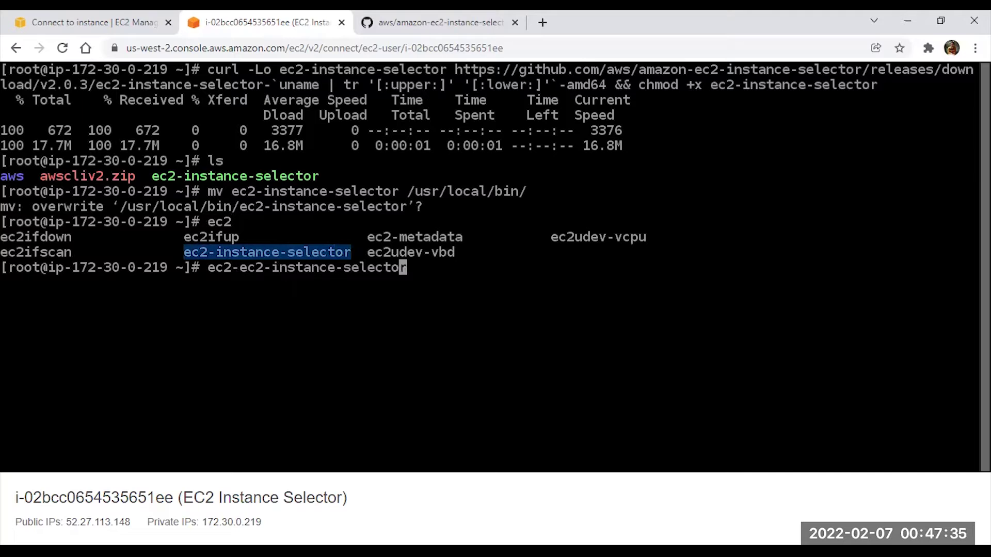
pyautogui.press('Right')
pyautogui.press('Right')
pyautogui.press('BackSpace')
pyautogui.press('BackSpace')
pyautogui.press('BackSpace')
pyautogui.press('BackSpace')
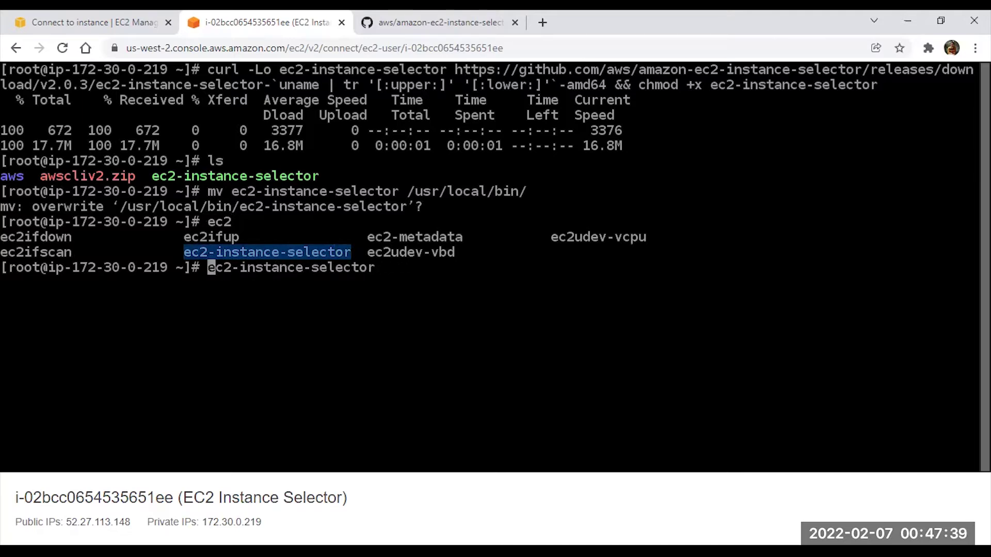
# Run ec2-instance-selector with the --help option and look through its usage examples and filter flags.
pyautogui.press('Right')
pyautogui.press('Right')
pyautogui.press('Right')
pyautogui.press('Right')
pyautogui.press('Right')
pyautogui.press('Right')
pyautogui.press('Right')
pyautogui.press('Right')
pyautogui.press('Right')
pyautogui.press('Right')
pyautogui.press('Right')
pyautogui.press('Right')
pyautogui.press('Right')
pyautogui.press('Right')
pyautogui.press('Right')
pyautogui.press('Right')
pyautogui.press('Right')
pyautogui.press('Right')
pyautogui.press('Right')
pyautogui.press('Right')
pyautogui.write('--help')
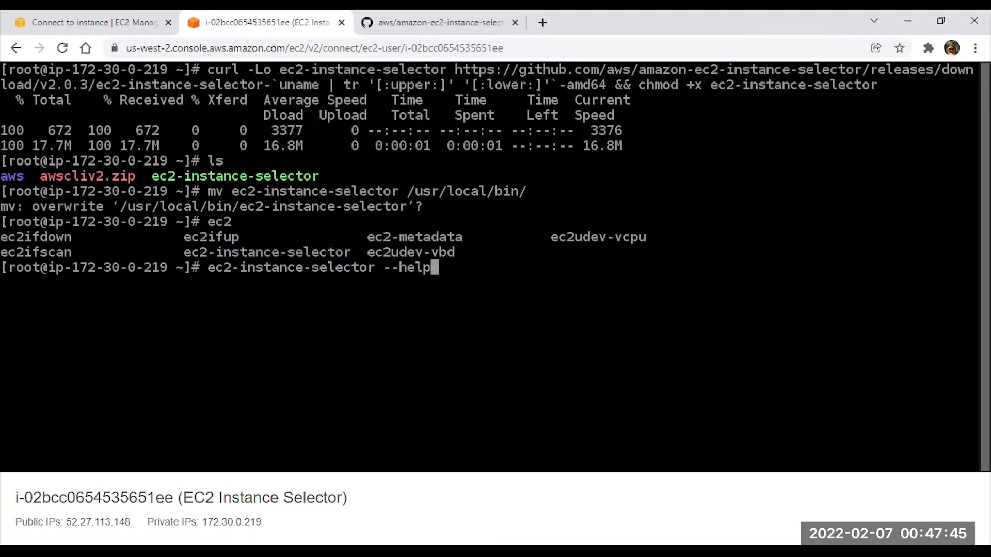
pyautogui.press('Return')
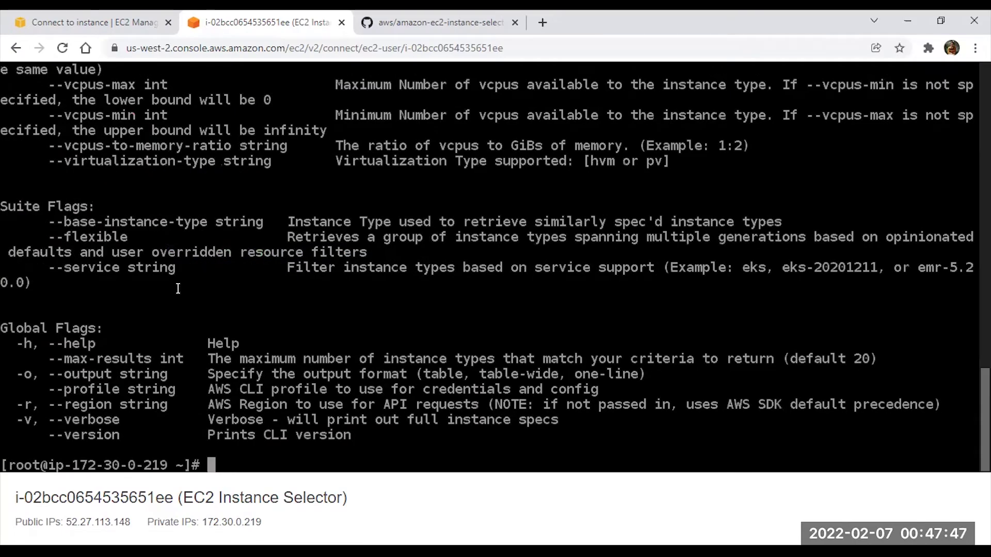
pyautogui.scroll(7, 175, 285)
pyautogui.scroll(9, 176, 285)
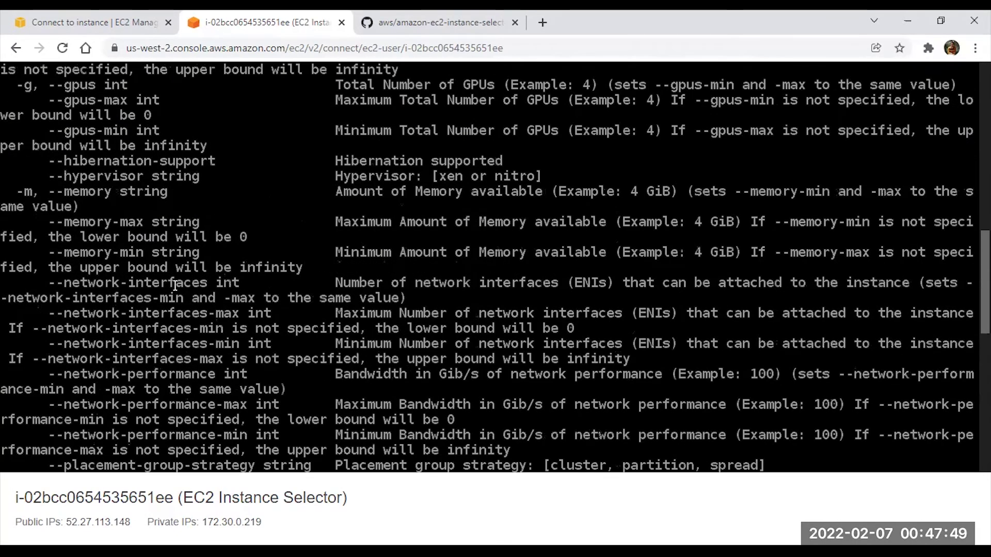
pyautogui.scroll(5, 175, 286)
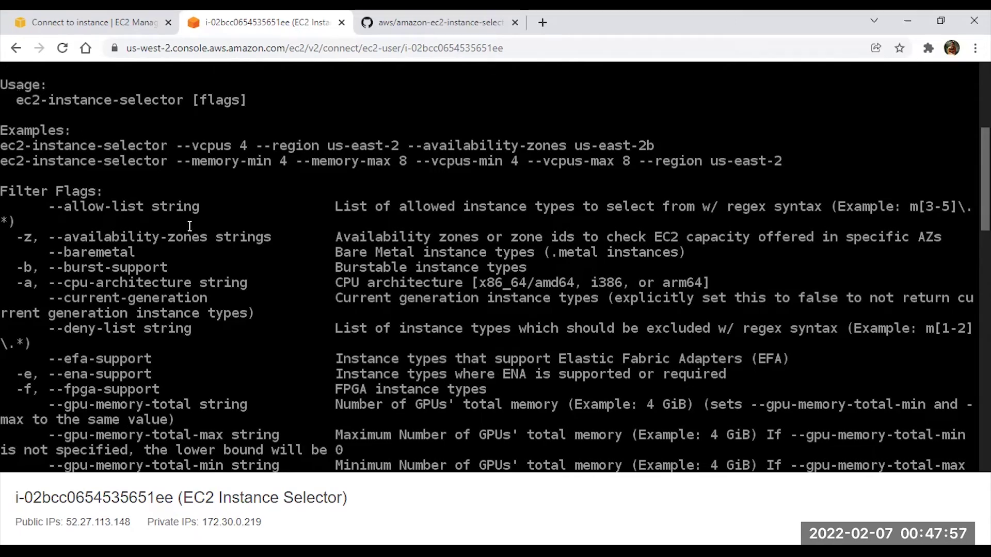
pyautogui.scroll(-20, 189, 226)
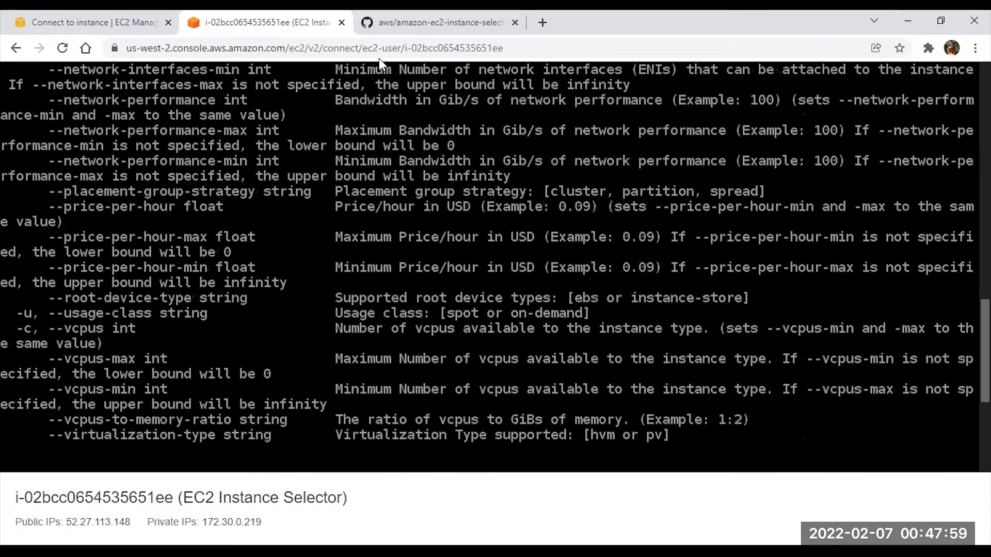
# Review the GitHub README's credential setup, highlighting the AWS_ACCESS_KEY_ID and AWS_SECRET_ACCESS_KEY variable names.
pyautogui.click(389, 26)
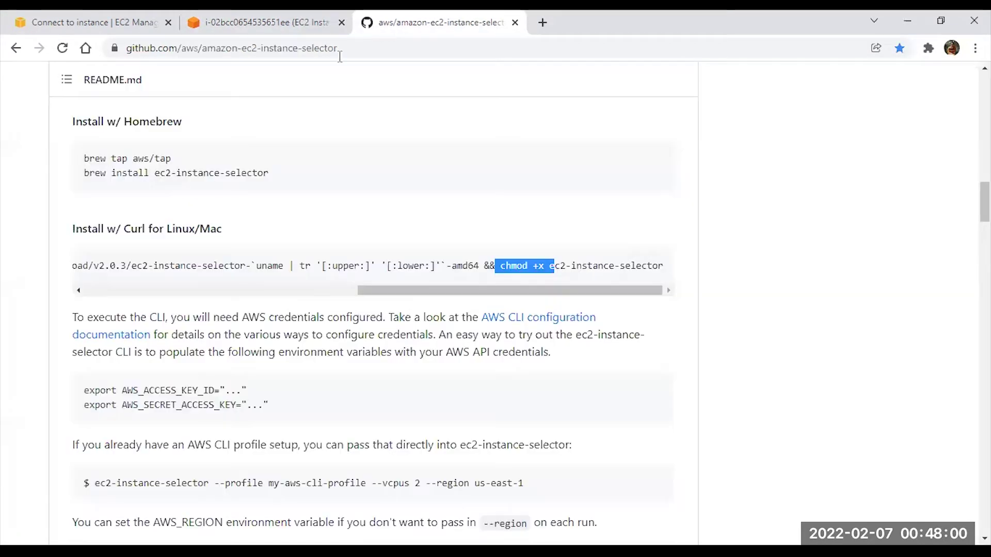
pyautogui.click(265, 290)
pyautogui.hscroll(-2, 265, 290)
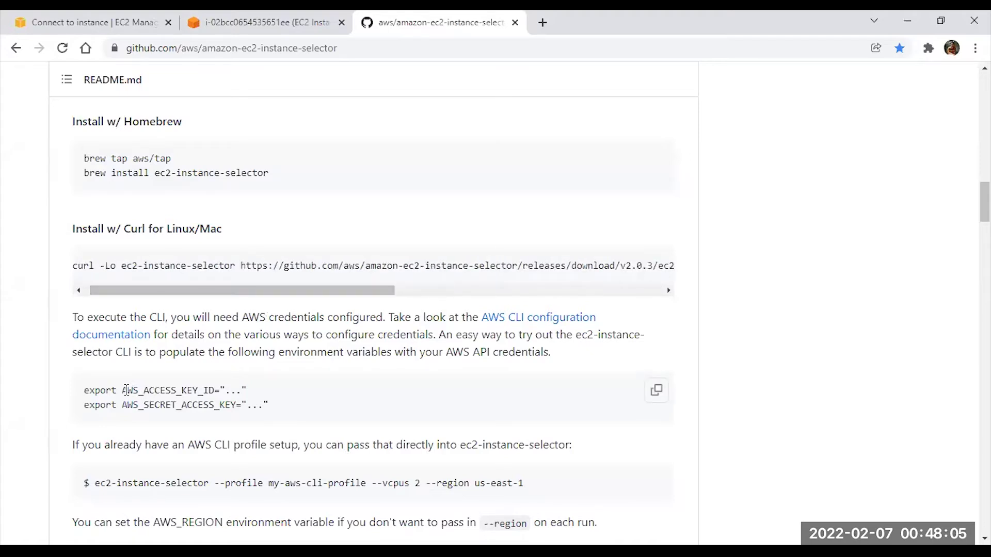
pyautogui.moveTo(125, 390); pyautogui.dragTo(209, 390)
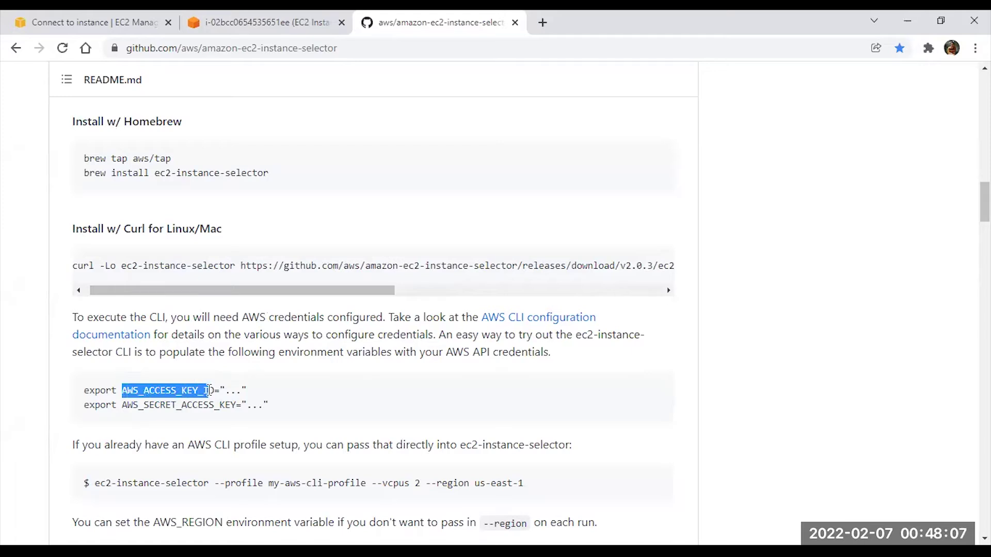
pyautogui.moveTo(124, 405); pyautogui.dragTo(235, 404)
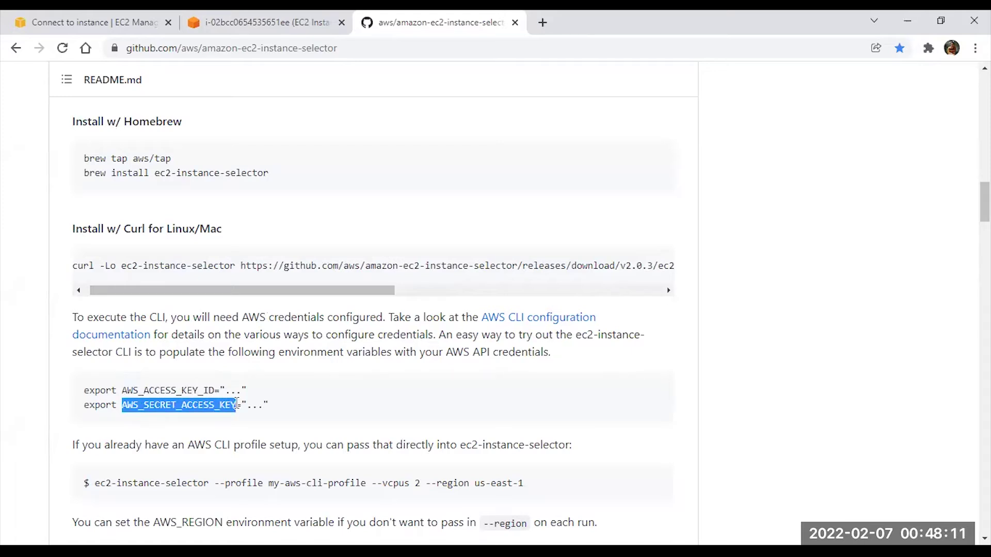
pyautogui.click(132, 28)
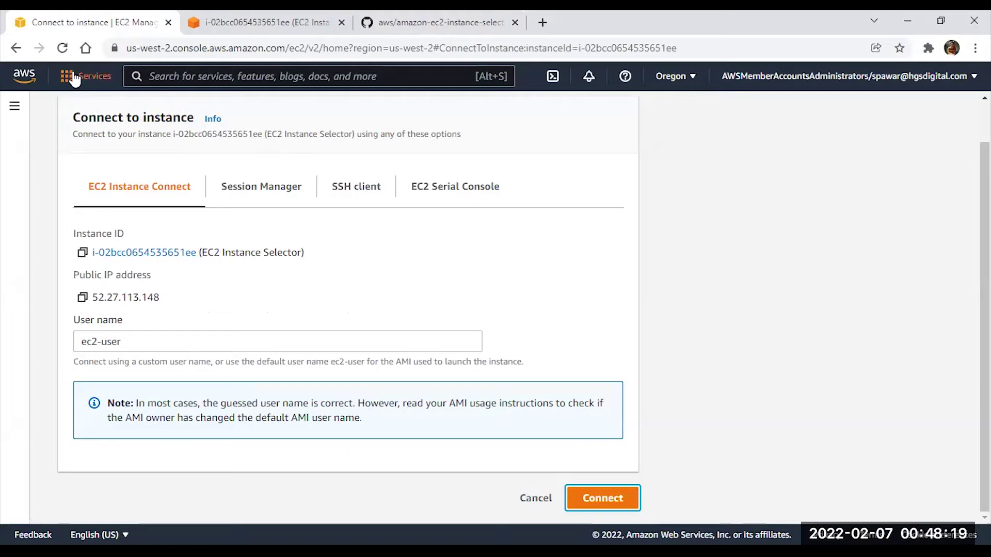
pyautogui.click(779, 82)
pyautogui.click(686, 78)
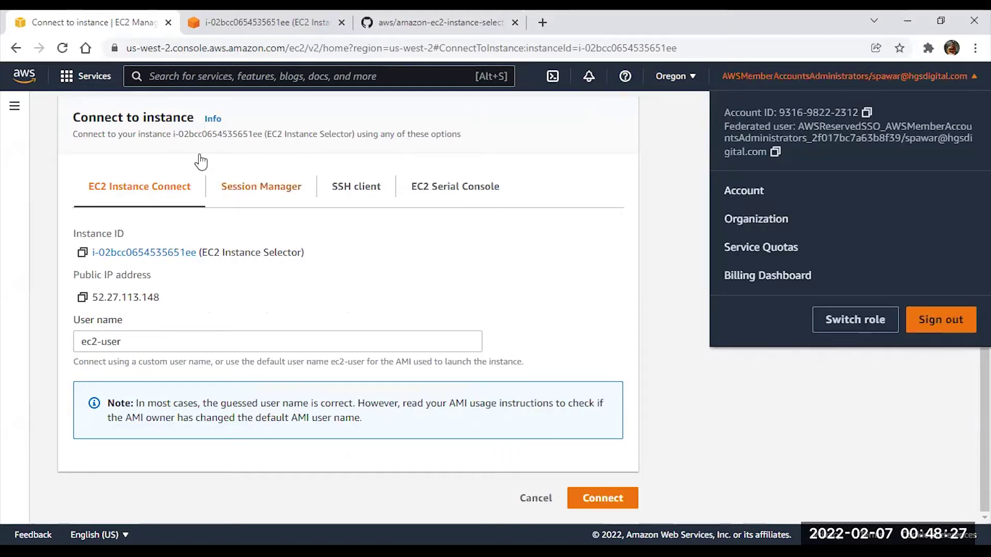
pyautogui.click(645, 269)
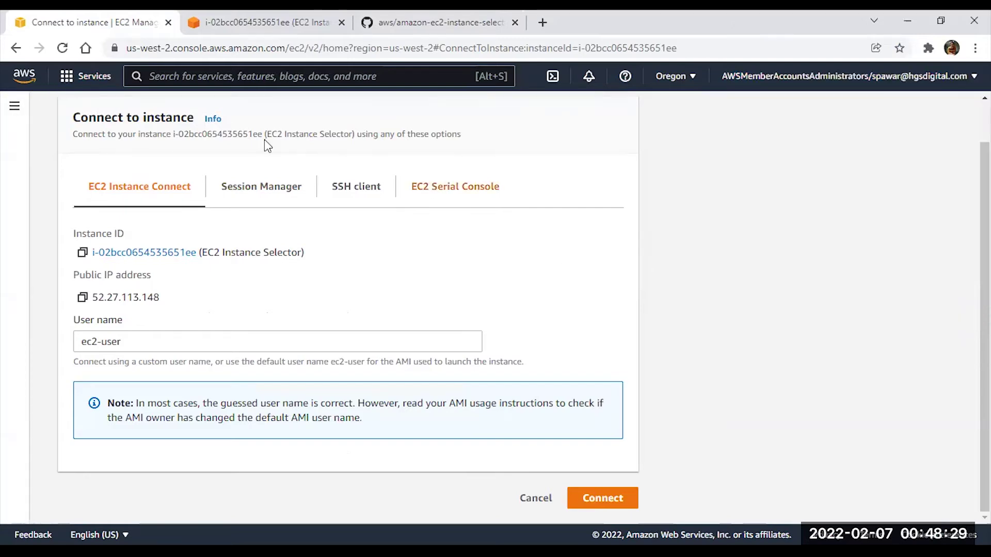
pyautogui.click(93, 83)
pyautogui.scroll(-4, 166, 331)
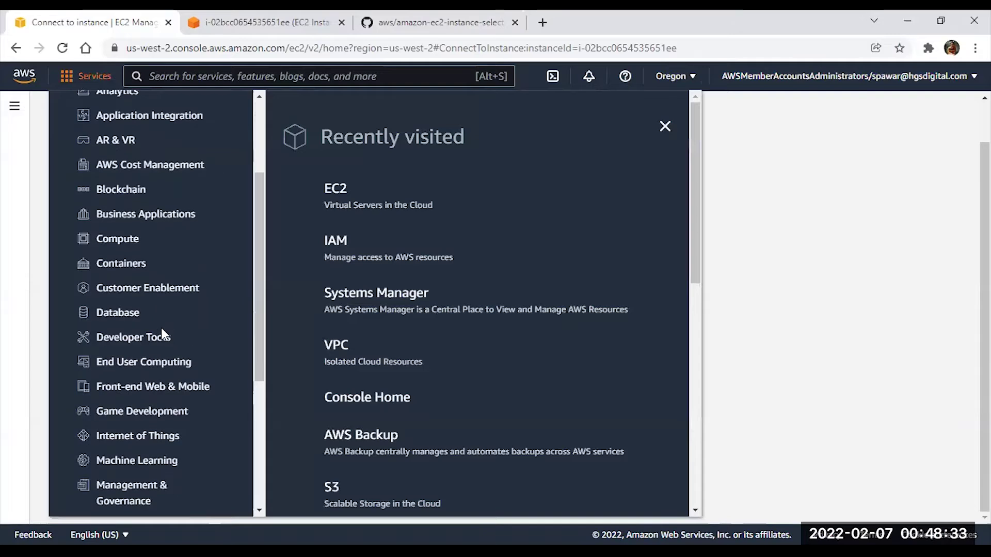
pyautogui.scroll(-5, 164, 335)
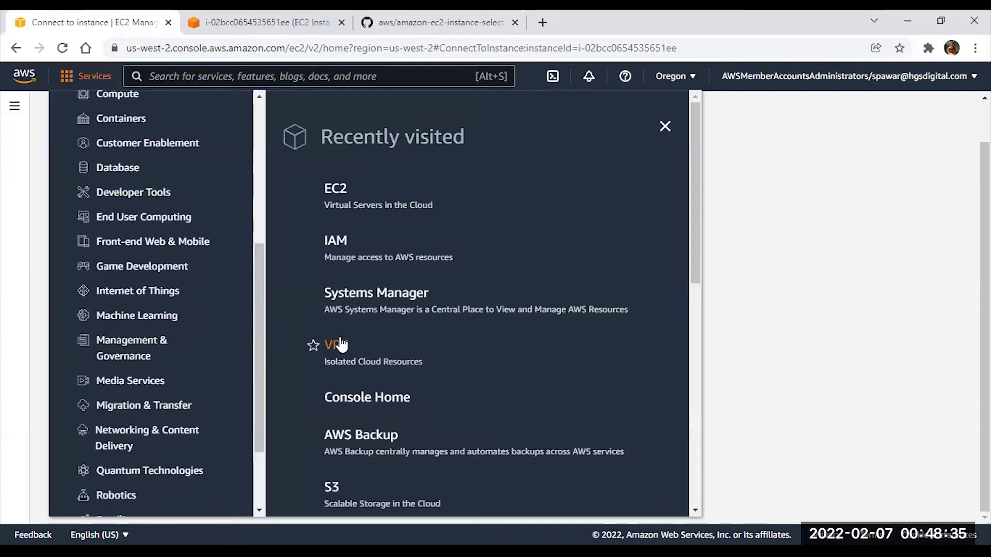
pyautogui.click(736, 255)
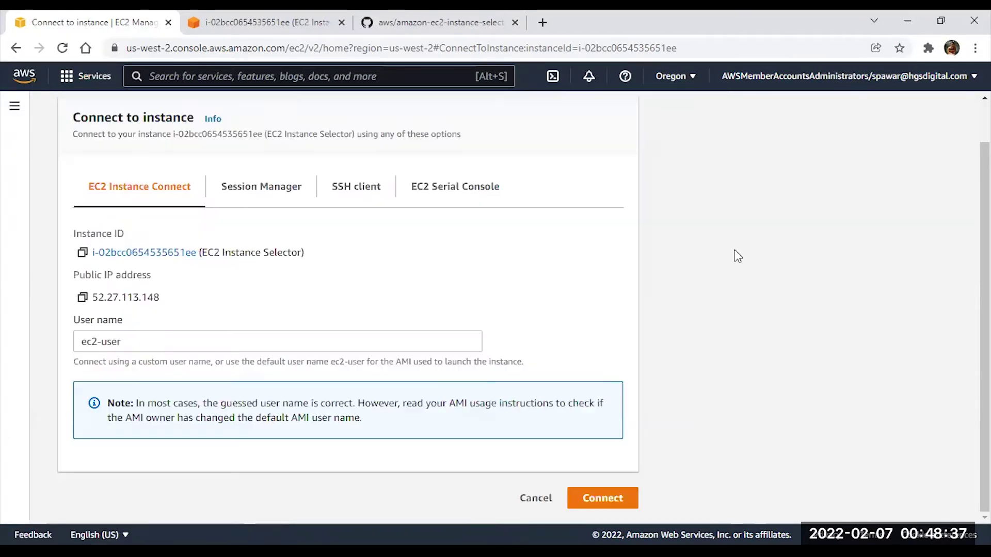
pyautogui.click(382, 25)
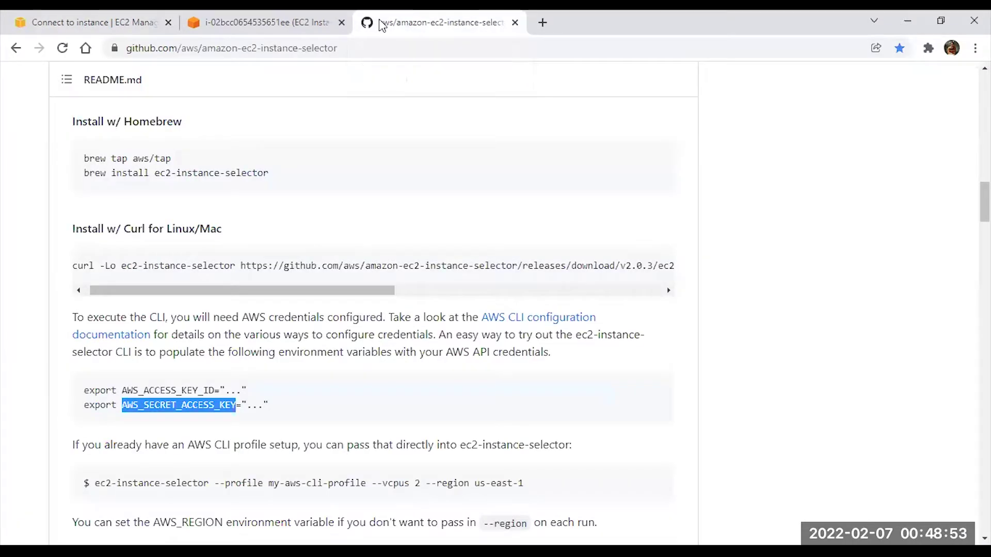
pyautogui.scroll(-2, 274, 357)
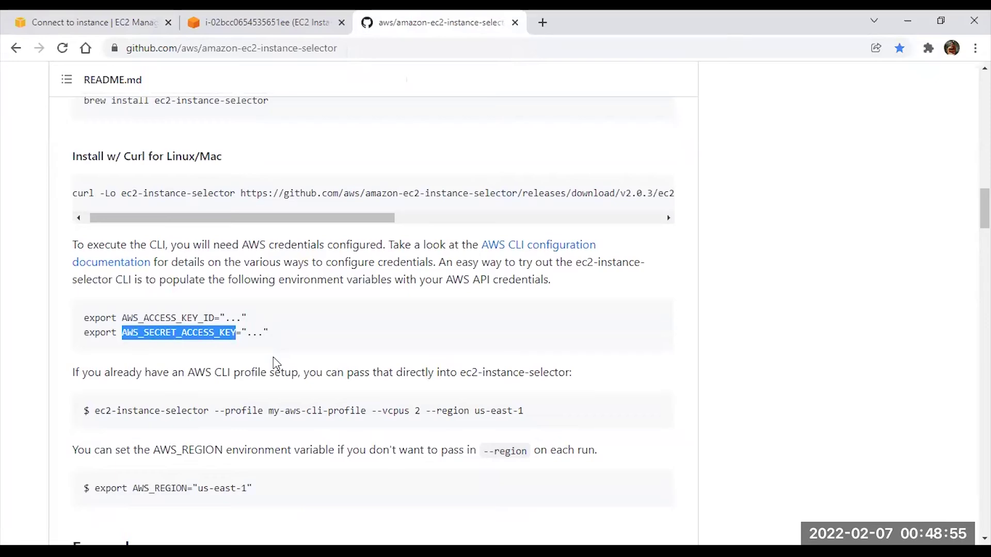
# Clear the output in the EC2 instance terminal.
pyautogui.click(244, 20)
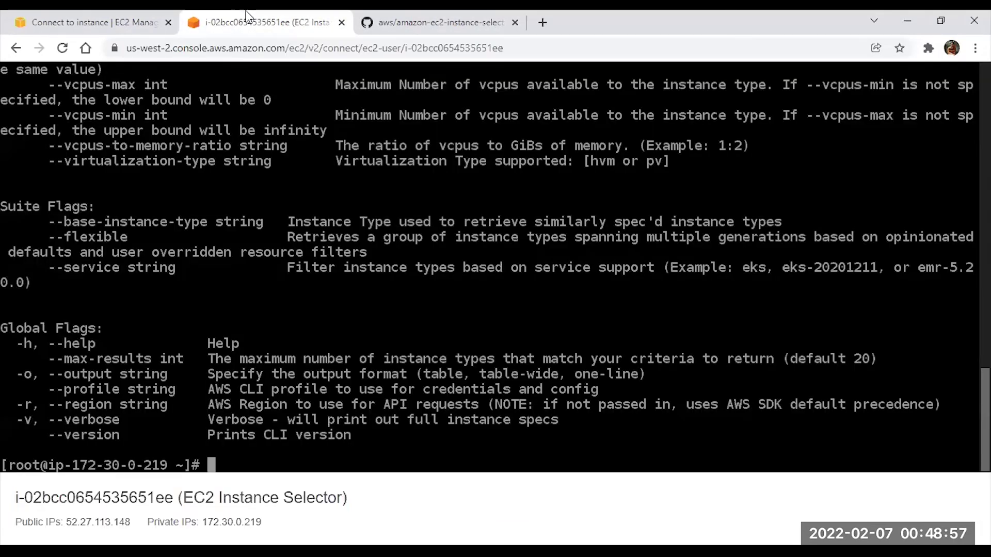
pyautogui.write('clear')
pyautogui.press('Return')
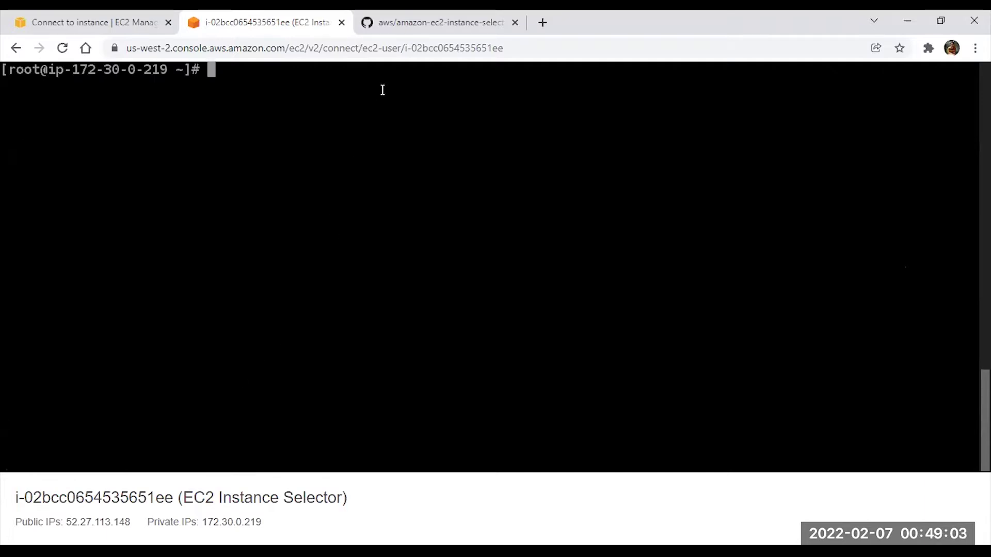
# Copy the README's example command "ec2-instance-selector --profile my-aws-cli-profile --vcpus 2 --region us-east-1" to the instance terminal prompt.
pyautogui.click(120, 13)
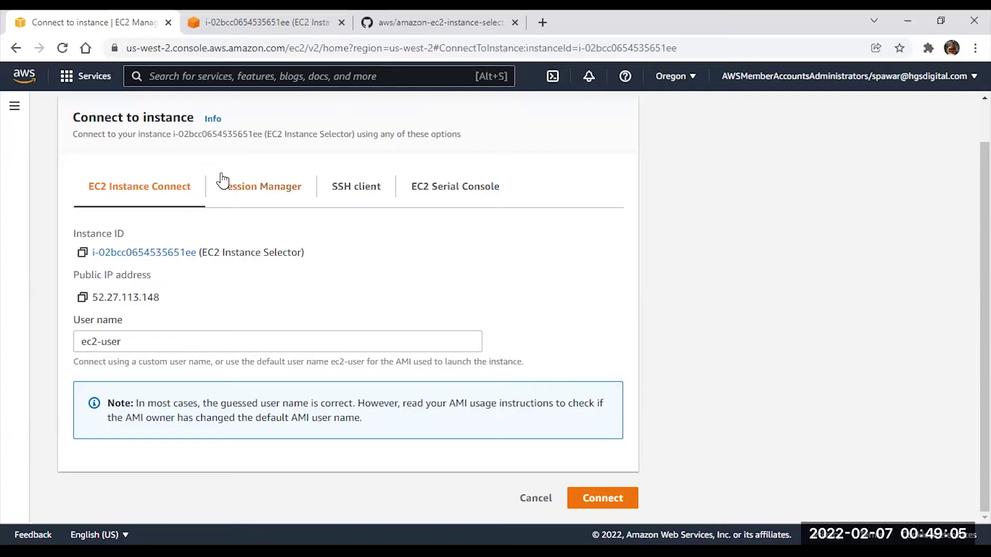
pyautogui.click(258, 11)
pyautogui.click(401, 11)
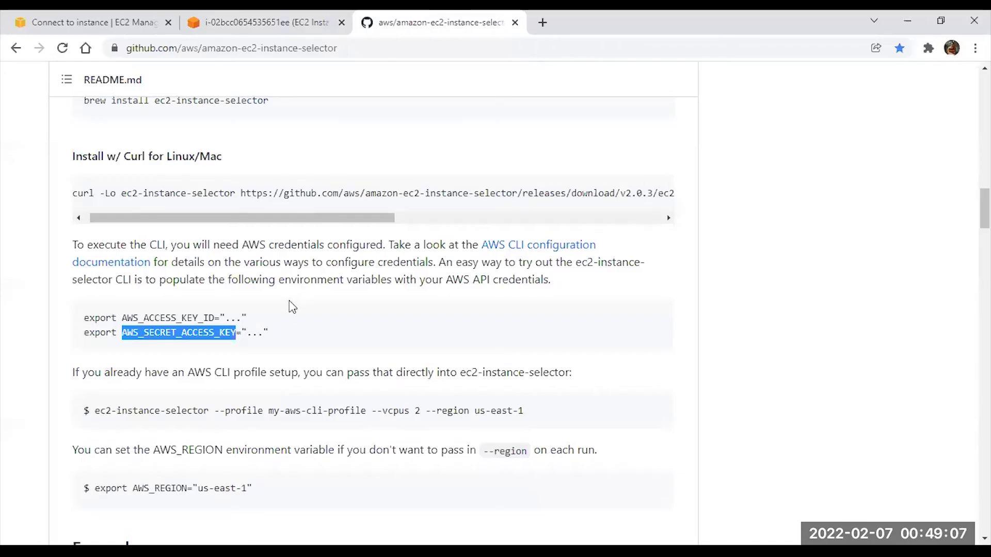
pyautogui.scroll(-1, 144, 414)
pyautogui.click(96, 338)
pyautogui.moveTo(96, 338); pyautogui.dragTo(522, 342)
pyautogui.hotkey('ctrl', 'c')
pyautogui.click(263, 22)
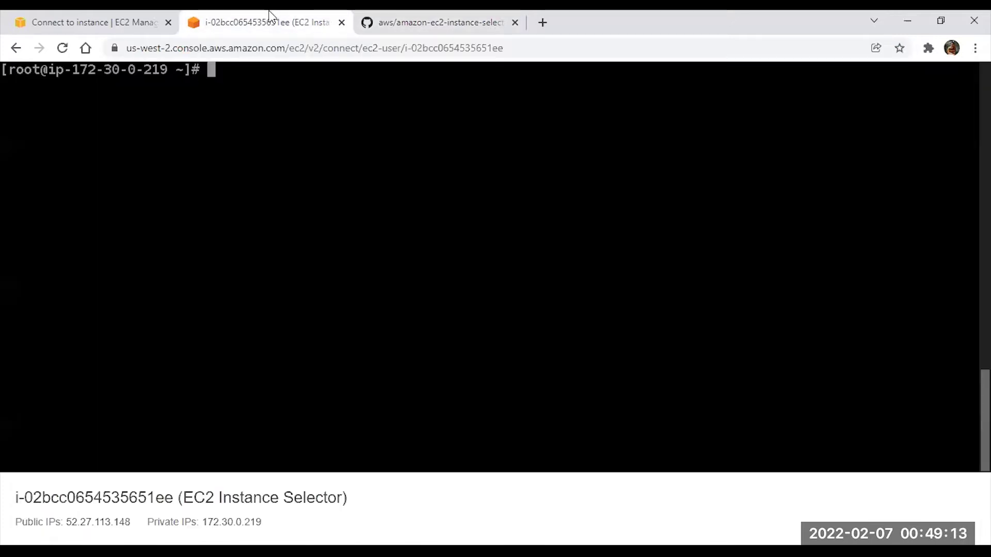
pyautogui.hotkey('ctrl', 'v')
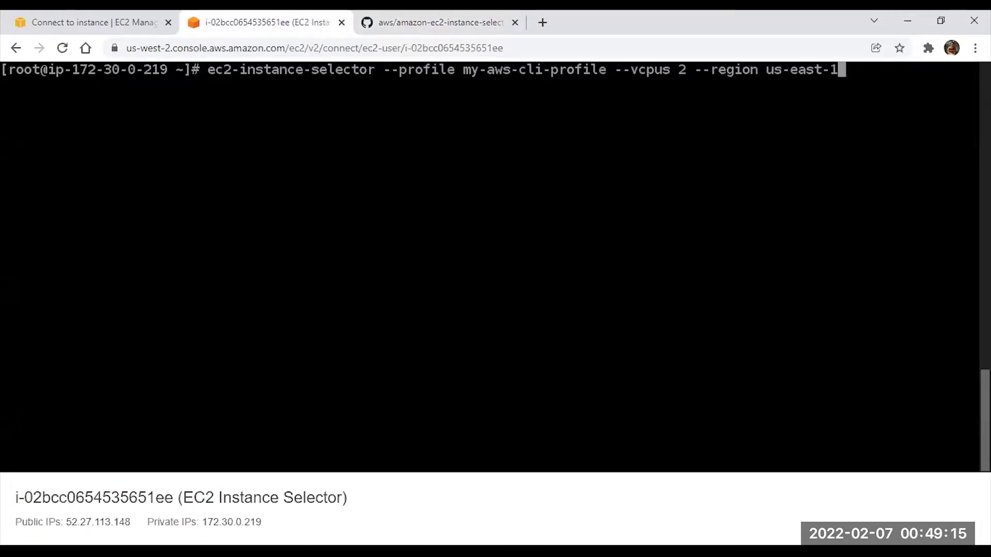
# Remove the --profile my-aws-cli-profile option from the pasted command, keeping --vcpus 2 --region us-east-1.
pyautogui.press('Left')
pyautogui.press('Left')
pyautogui.press('Left')
pyautogui.press('Left')
pyautogui.press('Left')
pyautogui.press('Left')
pyautogui.press('Left')
pyautogui.press('Left')
pyautogui.press('Left')
pyautogui.press('Left')
pyautogui.press('Left')
pyautogui.press('Left')
pyautogui.press('Left')
pyautogui.press('Left')
pyautogui.press('Left')
pyautogui.press('Left')
pyautogui.press('Left')
pyautogui.press('Left')
pyautogui.press('Left')
pyautogui.press('Left')
pyautogui.press('Left')
pyautogui.press('Left')
pyautogui.press('Left')
pyautogui.press('Left')
pyautogui.press('Left')
pyautogui.press('Left')
pyautogui.press('BackSpace')
pyautogui.press('BackSpace')
pyautogui.press('BackSpace')
pyautogui.press('BackSpace')
pyautogui.press('BackSpace')
pyautogui.press('BackSpace')
pyautogui.press('BackSpace')
pyautogui.press('BackSpace')
pyautogui.press('BackSpace')
pyautogui.press('BackSpace')
pyautogui.press('BackSpace')
pyautogui.press('BackSpace')
pyautogui.press('BackSpace')
pyautogui.press('BackSpace')
pyautogui.press('BackSpace')
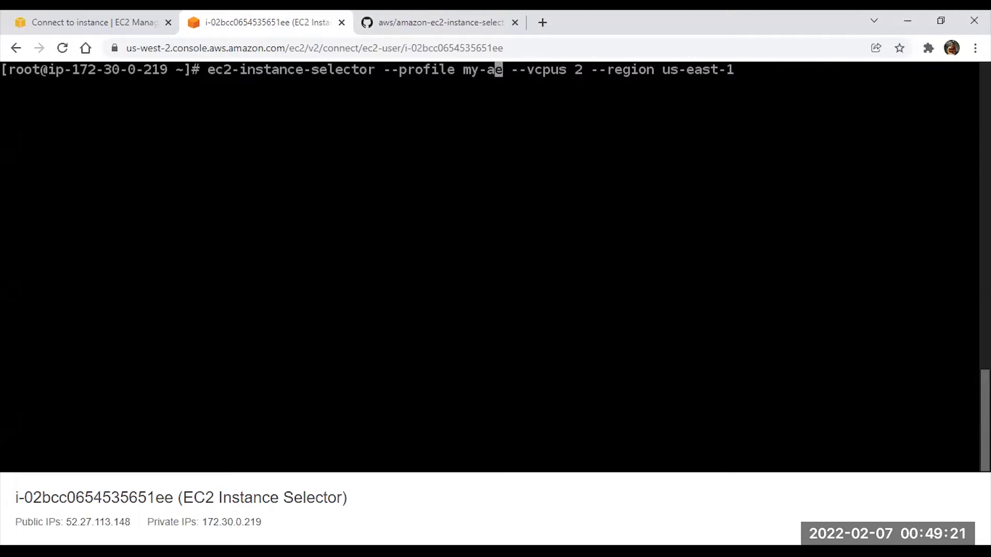
pyautogui.press('BackSpace')
pyautogui.press('BackSpace')
pyautogui.press('BackSpace')
pyautogui.press('BackSpace')
pyautogui.press('BackSpace')
pyautogui.press('BackSpace')
pyautogui.press('BackSpace')
pyautogui.press('BackSpace')
pyautogui.press('BackSpace')
pyautogui.press('BackSpace')
pyautogui.press('BackSpace')
pyautogui.press('BackSpace')
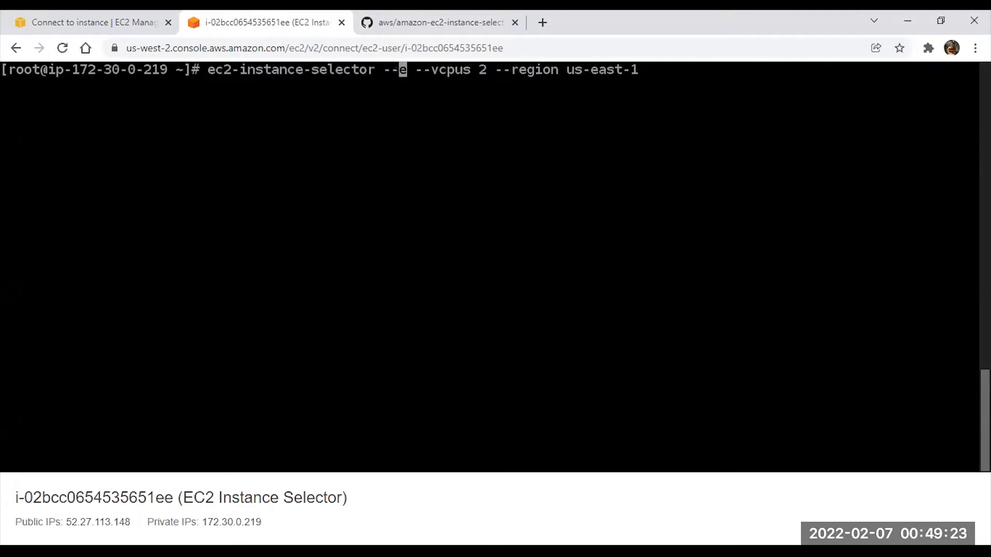
pyautogui.press('BackSpace')
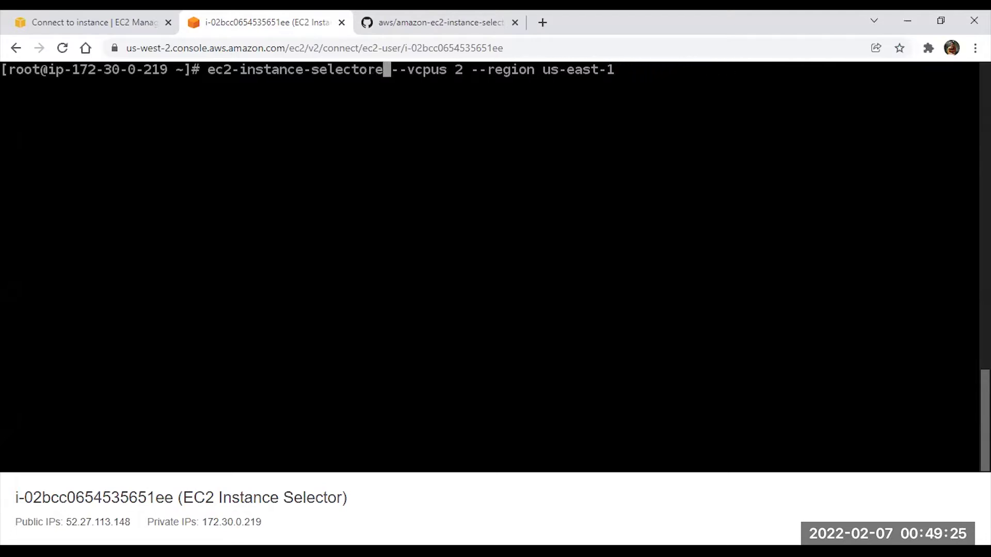
pyautogui.press('Delete')
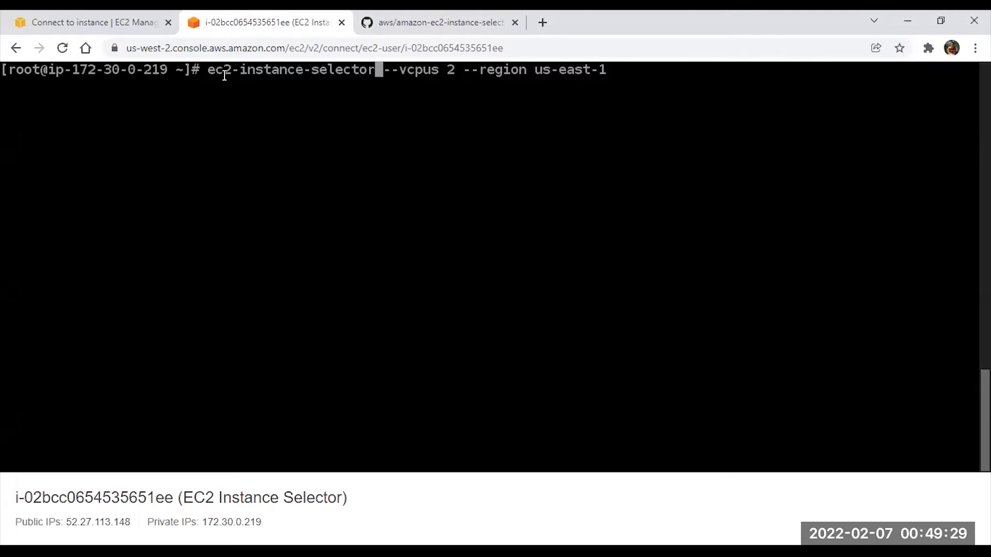
# Run "ec2-instance-selector --vcpus 2 --region us-east-1" and highlight the returned instance types.
pyautogui.moveTo(212, 71); pyautogui.dragTo(359, 70)
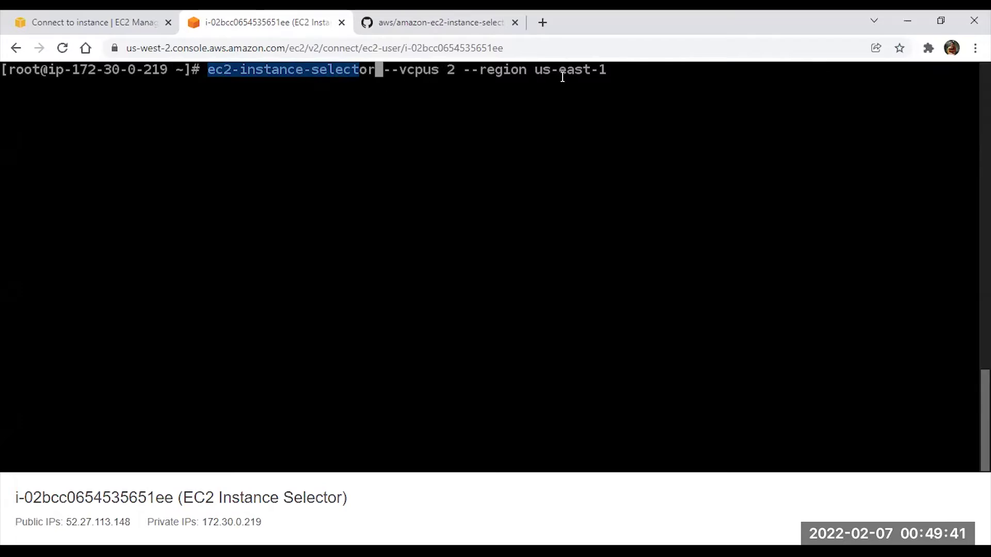
pyautogui.press('End')
pyautogui.press('Return')
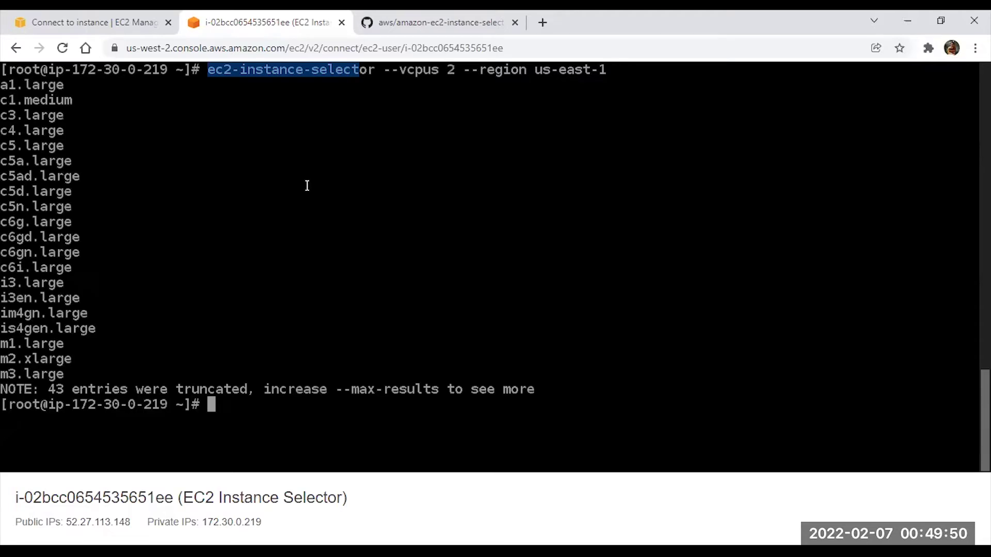
pyautogui.moveTo(72, 374); pyautogui.dragTo(3, 87)
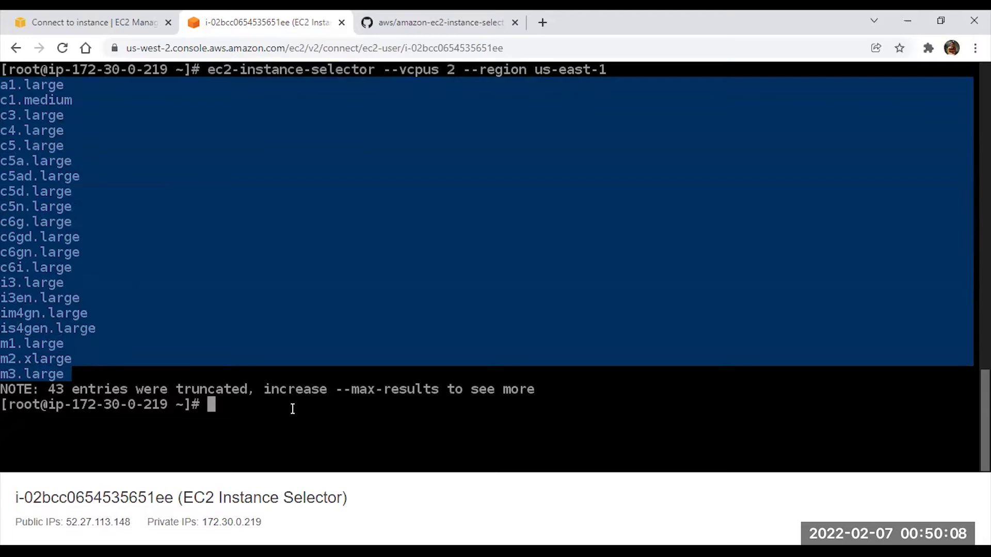
# Rerun the 2-vCPU us-east-1 query with --max-results 100 added and highlight the end of the instance type list.
pyautogui.press('Up')
pyautogui.write('--m')
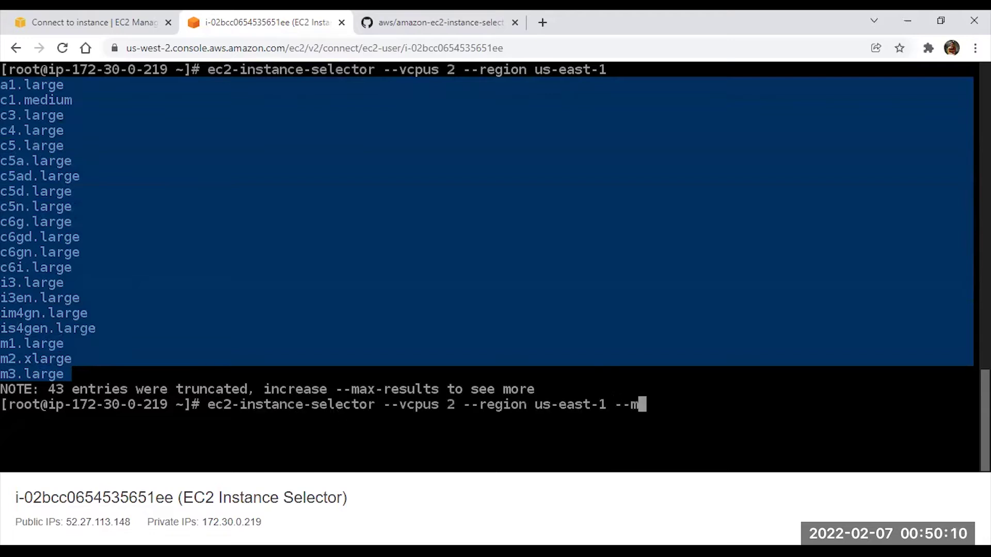
pyautogui.write('ax-results 100')
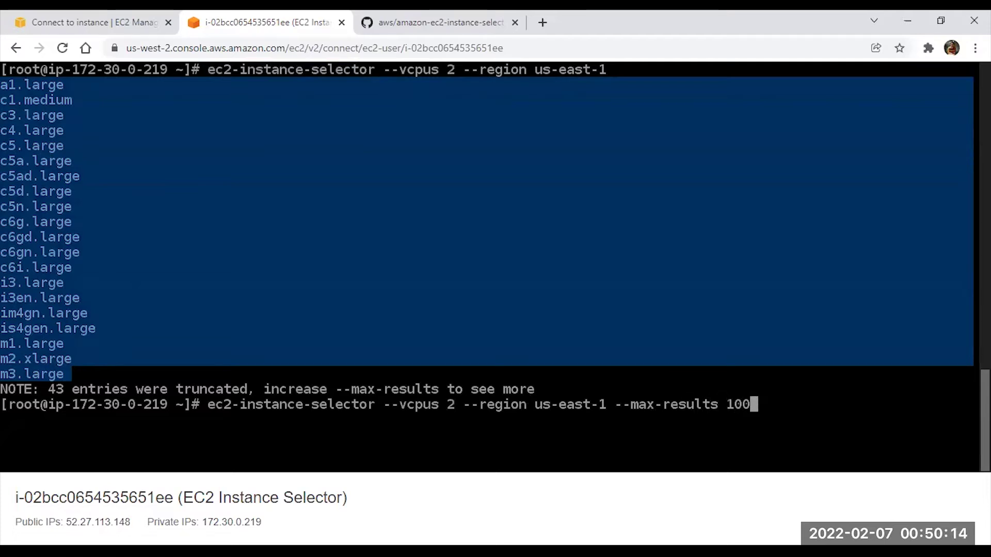
pyautogui.press('Return')
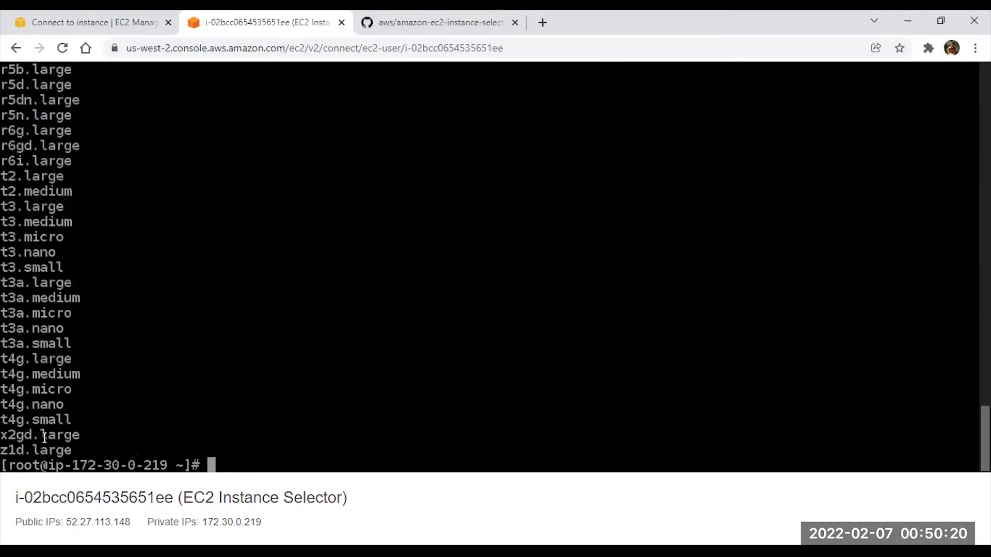
pyautogui.moveTo(73, 451); pyautogui.dragTo(3, 266)
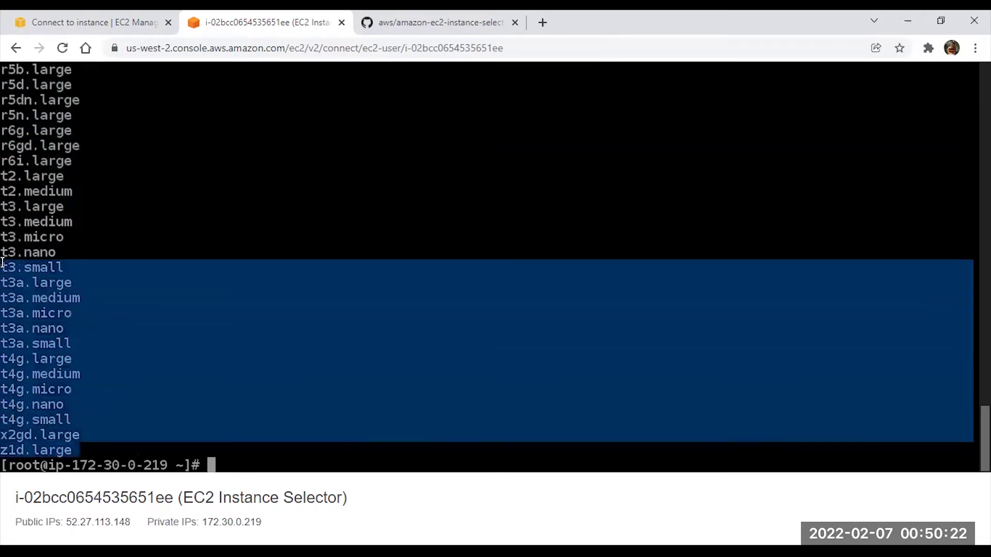
# Find the README example for spot instance types with 100GB/s networking and highlight its --network-performance 100 option.
pyautogui.click(438, 22)
pyautogui.scroll(-8, 362, 370)
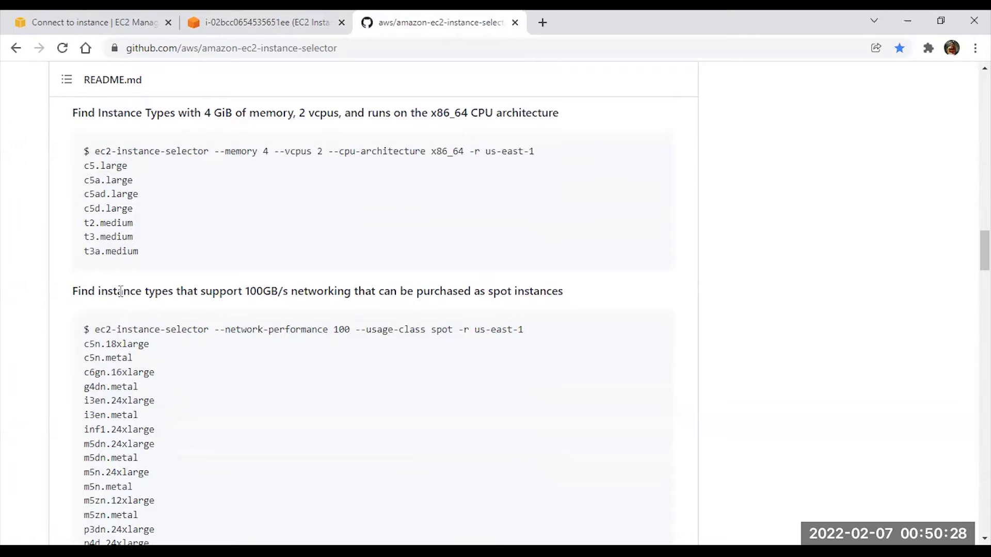
pyautogui.moveTo(200, 291); pyautogui.dragTo(568, 297)
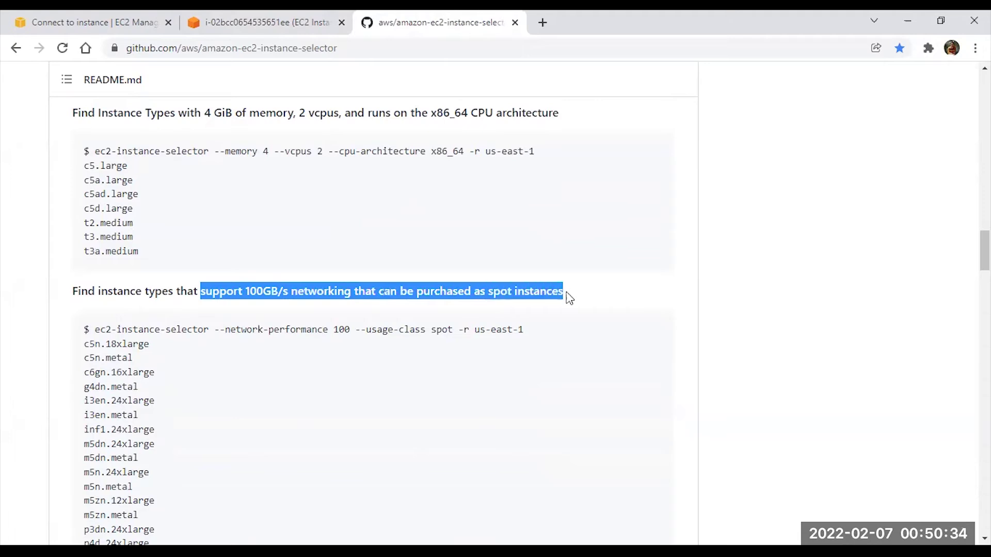
pyautogui.moveTo(532, 329); pyautogui.dragTo(94, 329)
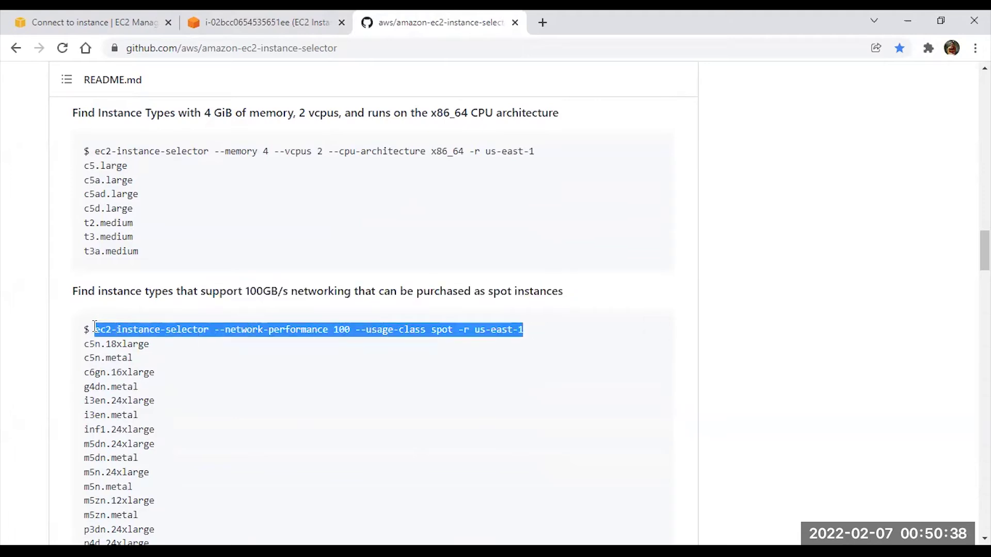
pyautogui.click(243, 330)
pyautogui.moveTo(213, 329); pyautogui.dragTo(328, 329)
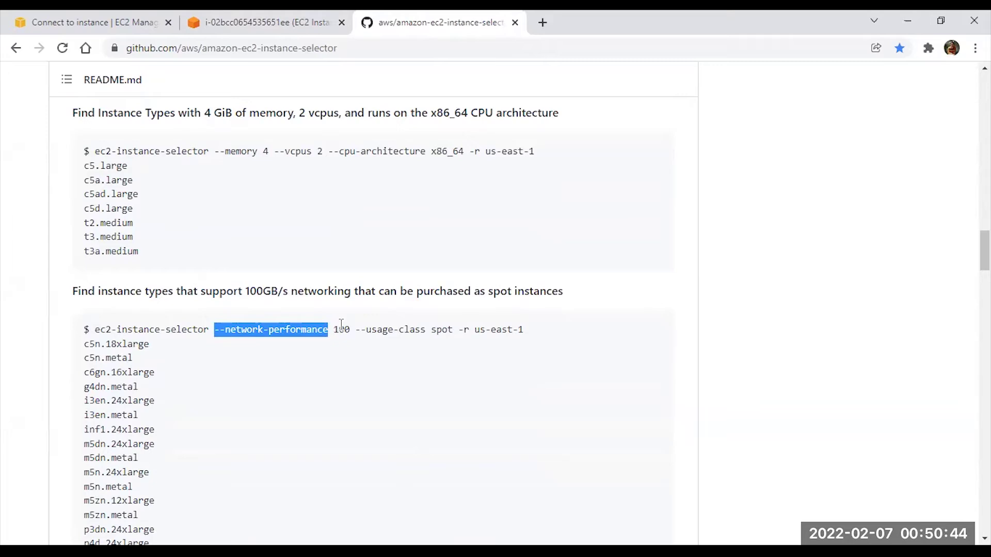
pyautogui.doubleClick(341, 328)
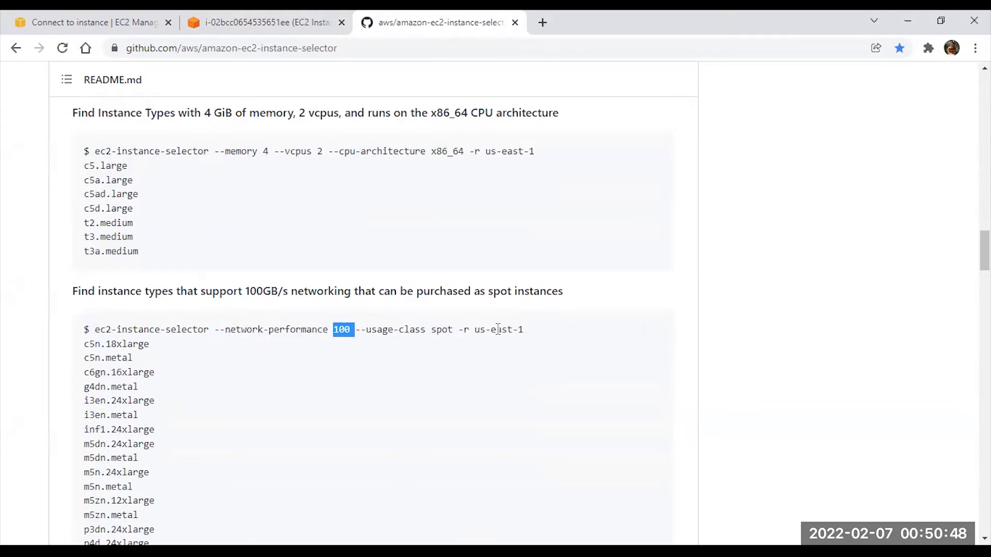
# Run the README's "ec2-instance-selector --network-performance 100 --usage-class spot" command with region us-east-2 in the instance terminal and highlight the returned instance types.
pyautogui.moveTo(534, 333); pyautogui.dragTo(97, 331)
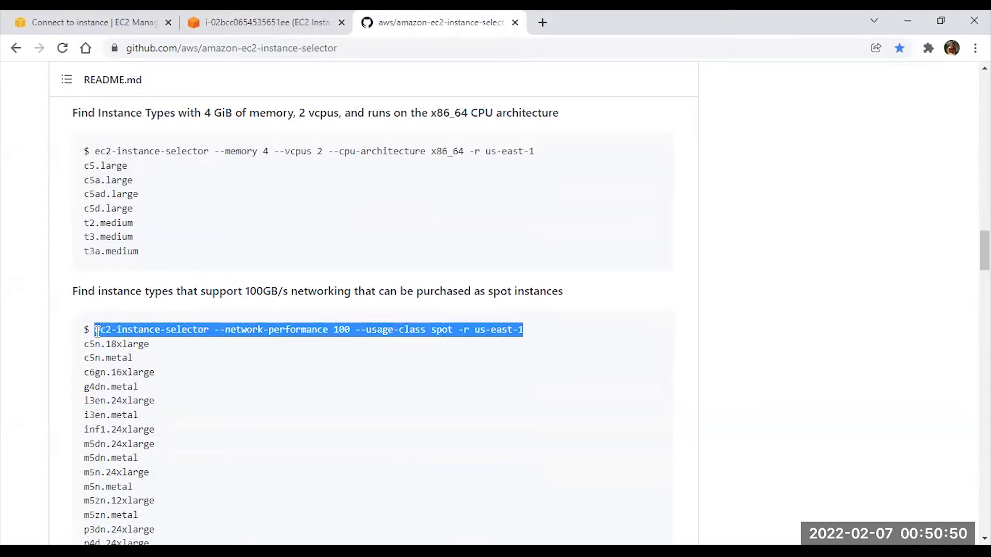
pyautogui.click(255, 11)
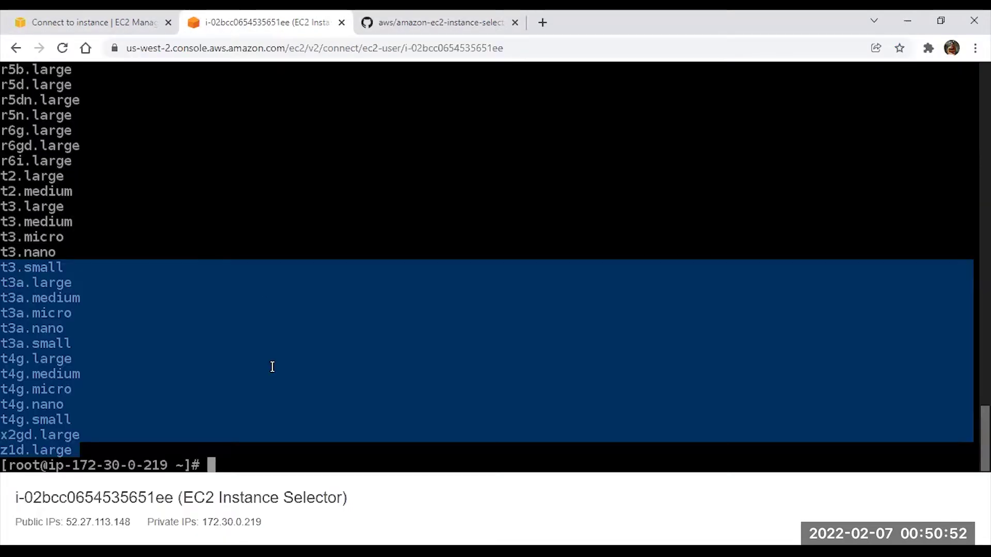
pyautogui.hotkey('ctrl', 'v')
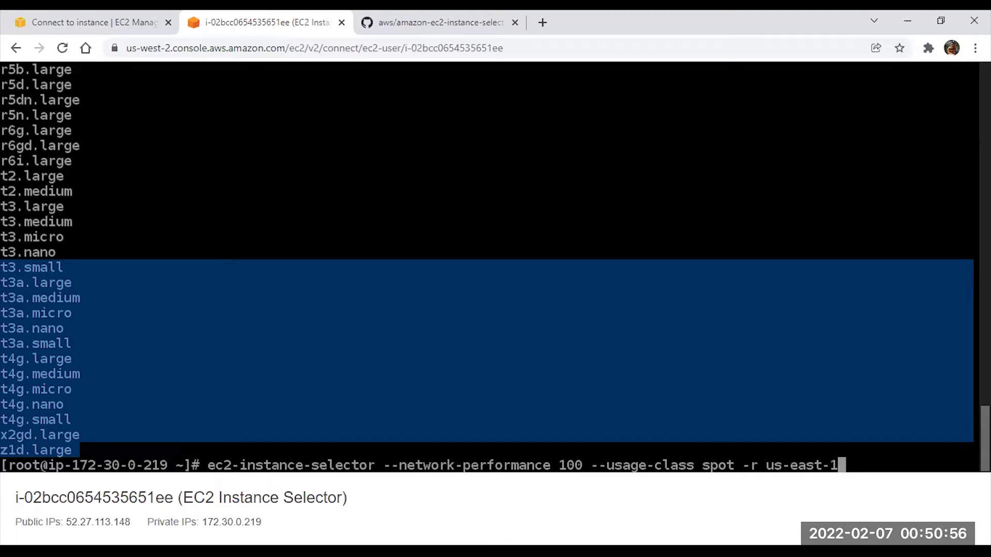
pyautogui.press('BackSpace')
pyautogui.write('2')
pyautogui.press('Return')
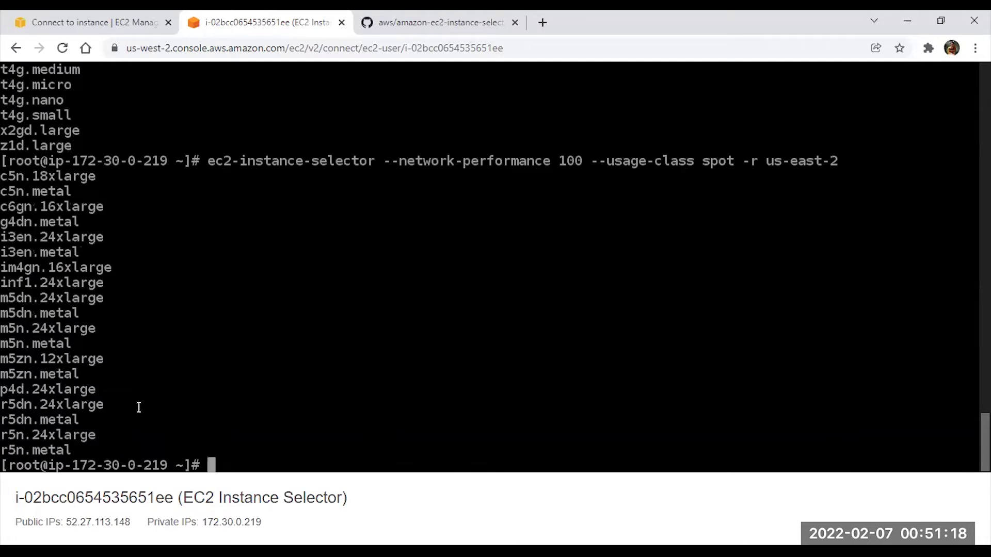
pyautogui.moveTo(97, 449); pyautogui.dragTo(2, 179)
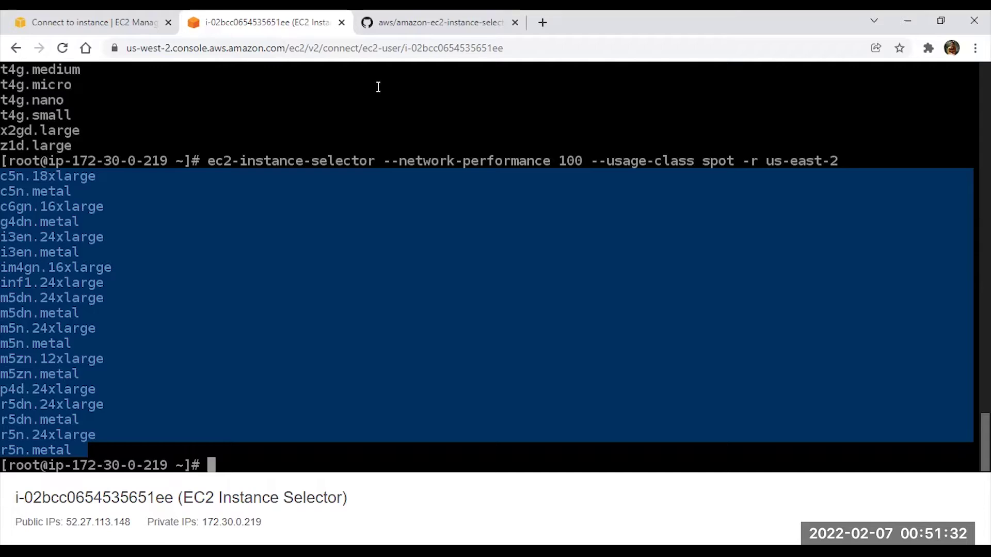
# Look up the README's Short Table Output example to see the option for table output.
pyautogui.click(392, 18)
pyautogui.click(308, 329)
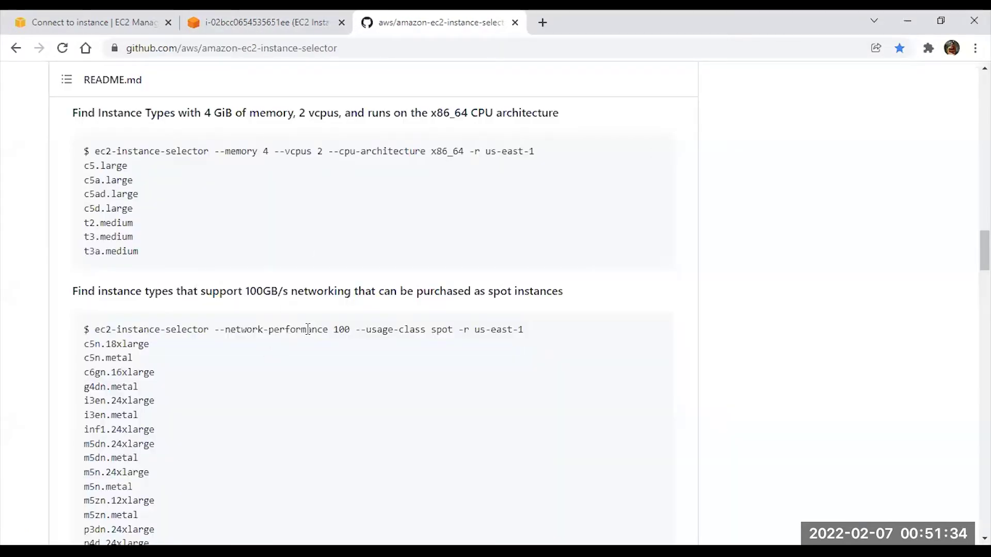
pyautogui.scroll(-4, 308, 329)
pyautogui.scroll(-3, 308, 328)
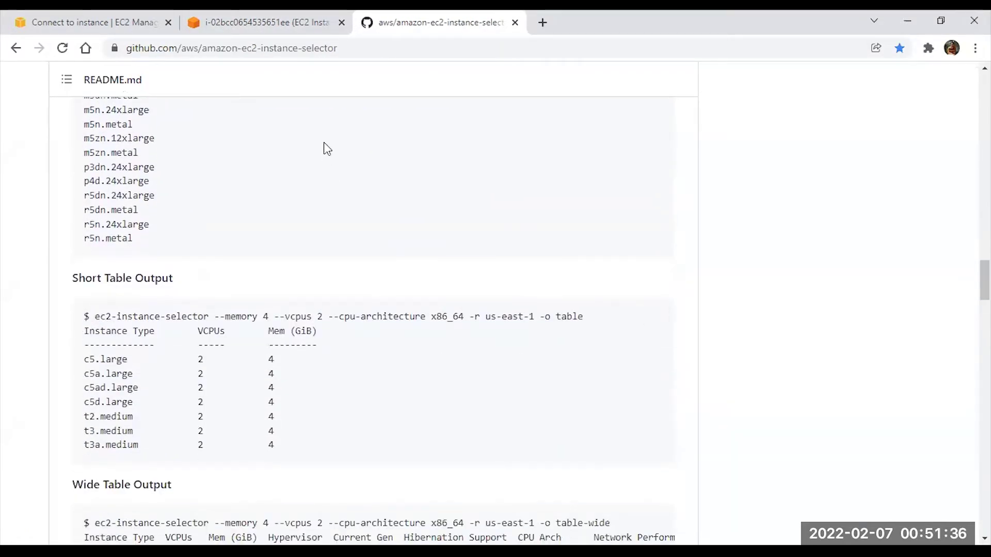
# Rerun the 100GB/s spot query for us-east-2 in the instance terminal with -o table added.
pyautogui.click(240, 25)
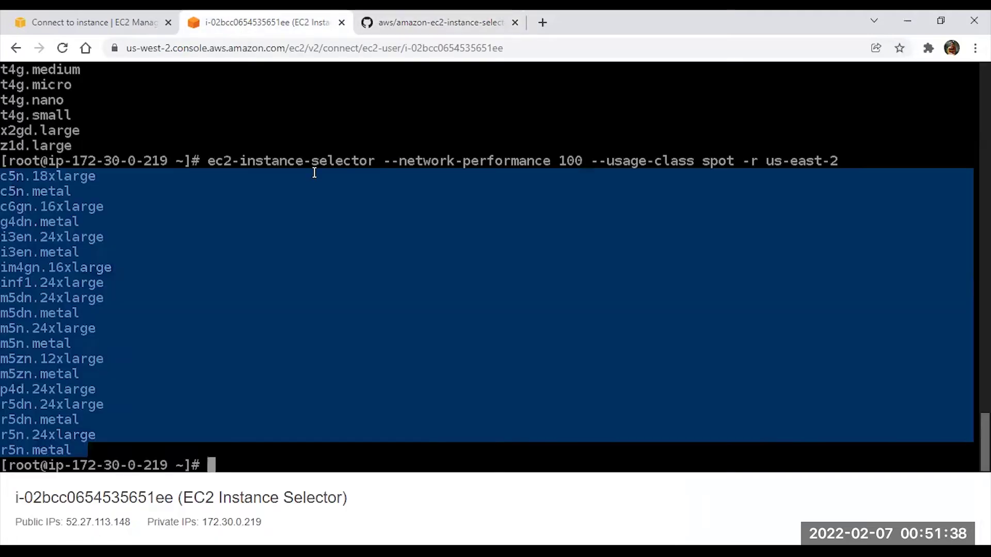
pyautogui.press('Up')
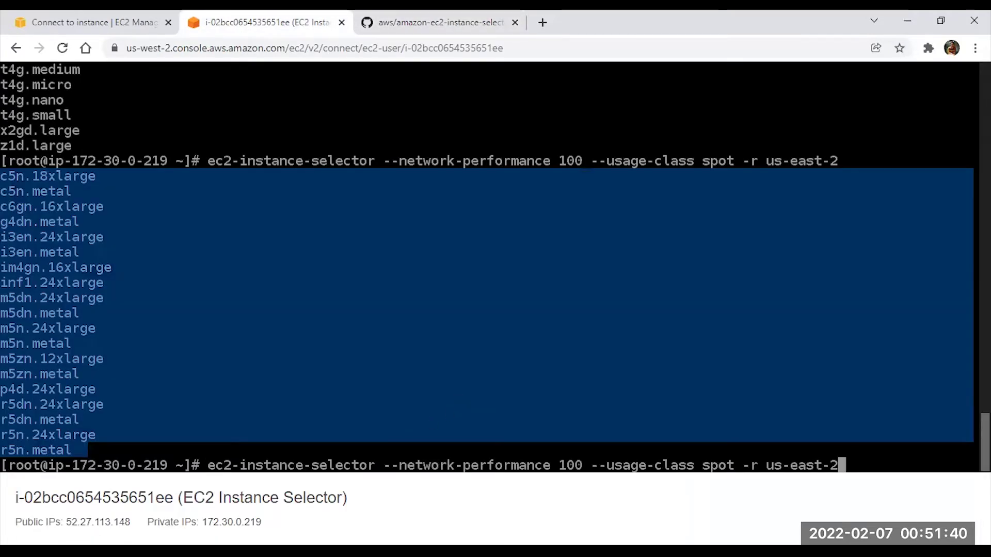
pyautogui.write('-o tab;e')
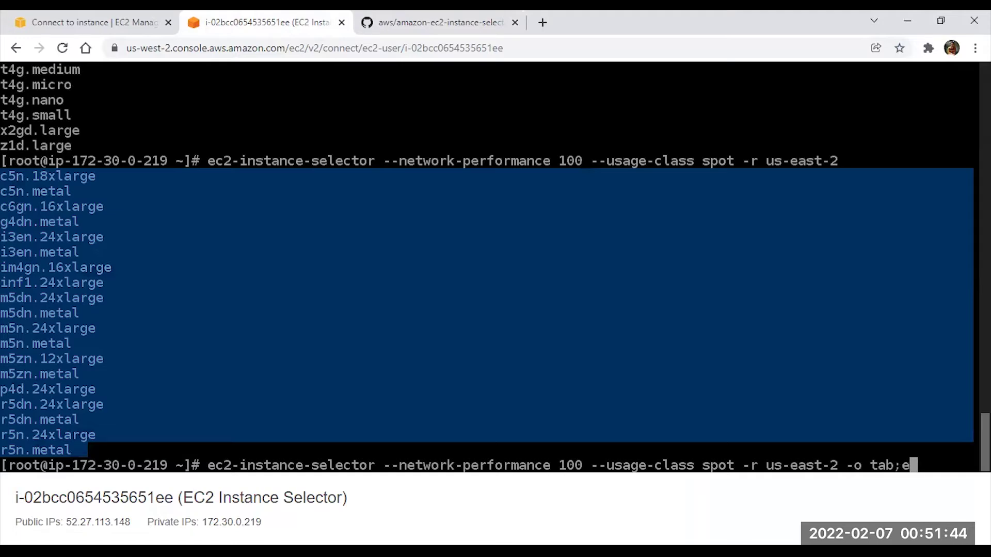
pyautogui.press('BackSpace')
pyautogui.press('BackSpace')
pyautogui.write('le')
pyautogui.press('Return')
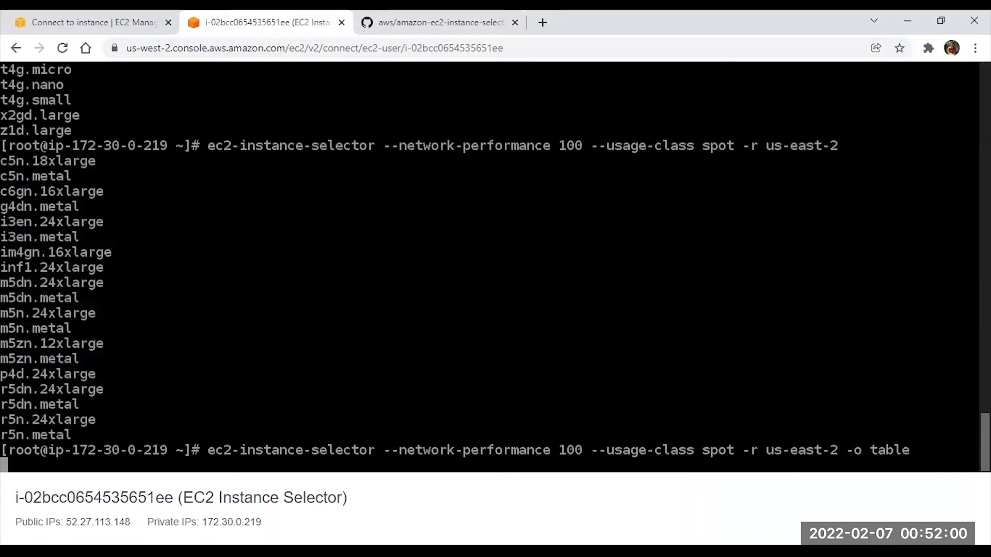
# Highlight the returned table rows and the vCPU and memory values of c5n.18xlarge.
pyautogui.moveTo(309, 449); pyautogui.dragTo(95, 252)
pyautogui.moveTo(53, 198); pyautogui.dragTo(24, 162)
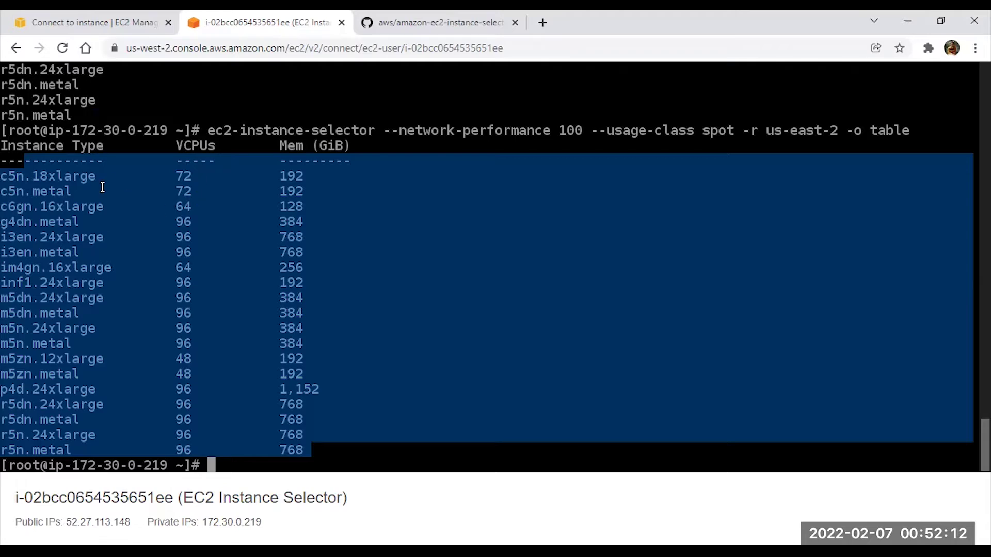
pyautogui.doubleClick(188, 176)
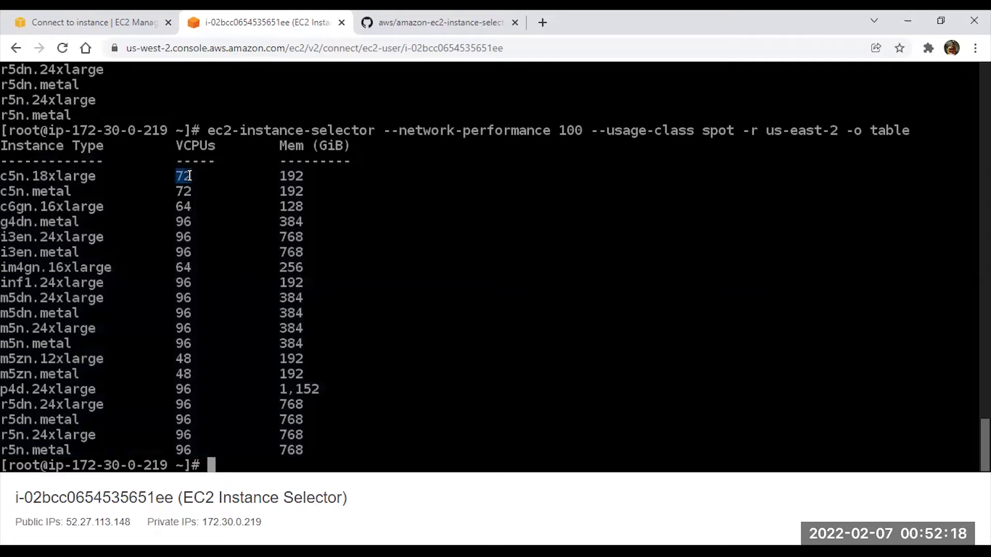
pyautogui.doubleClick(298, 175)
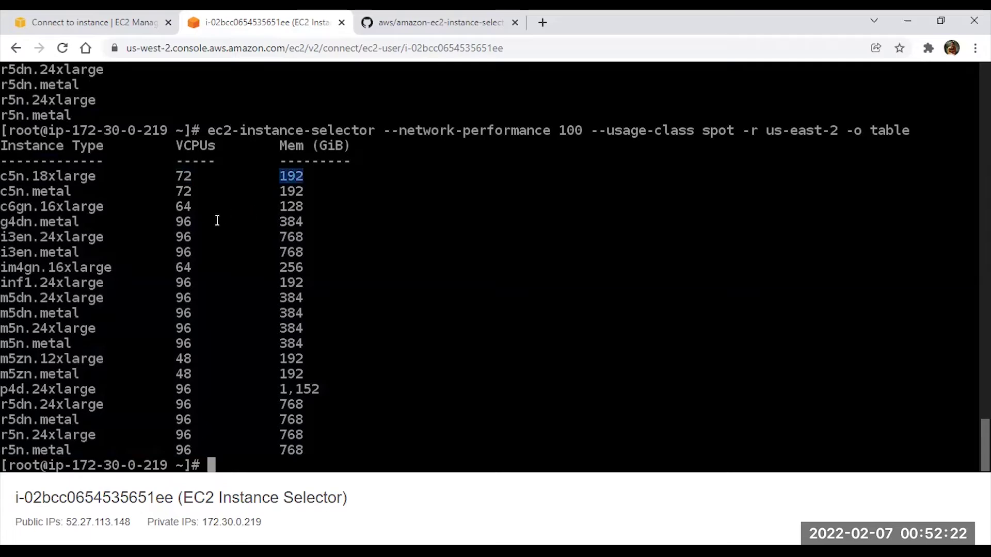
# Review the README's Wide Table Output example and All CLI Options section, and return to the instance terminal.
pyautogui.click(404, 20)
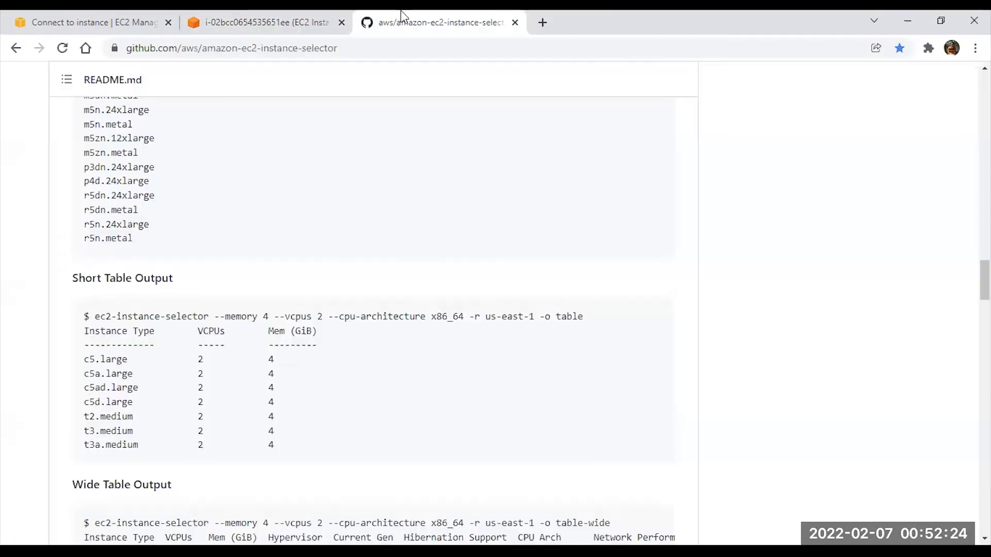
pyautogui.scroll(-8, 319, 249)
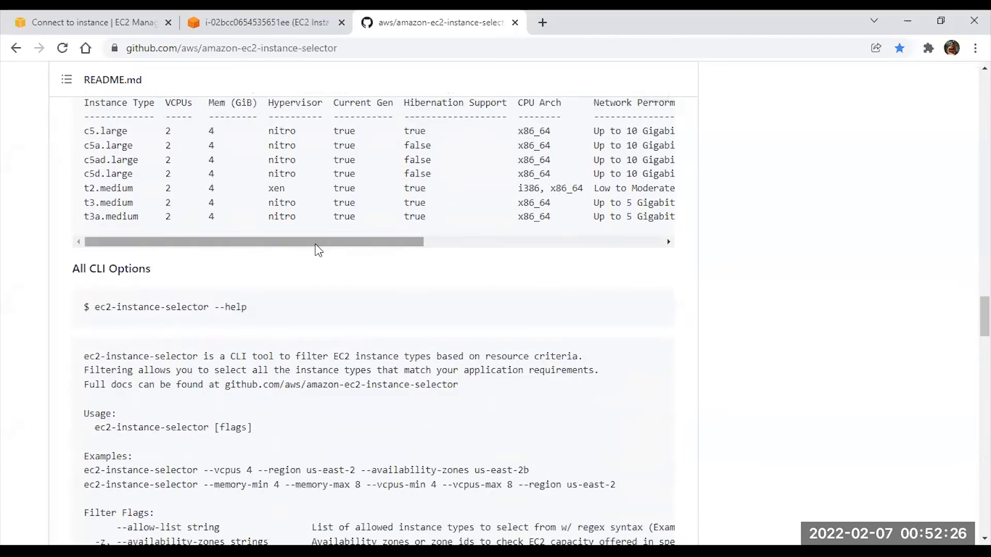
pyautogui.scroll(-1, 318, 250)
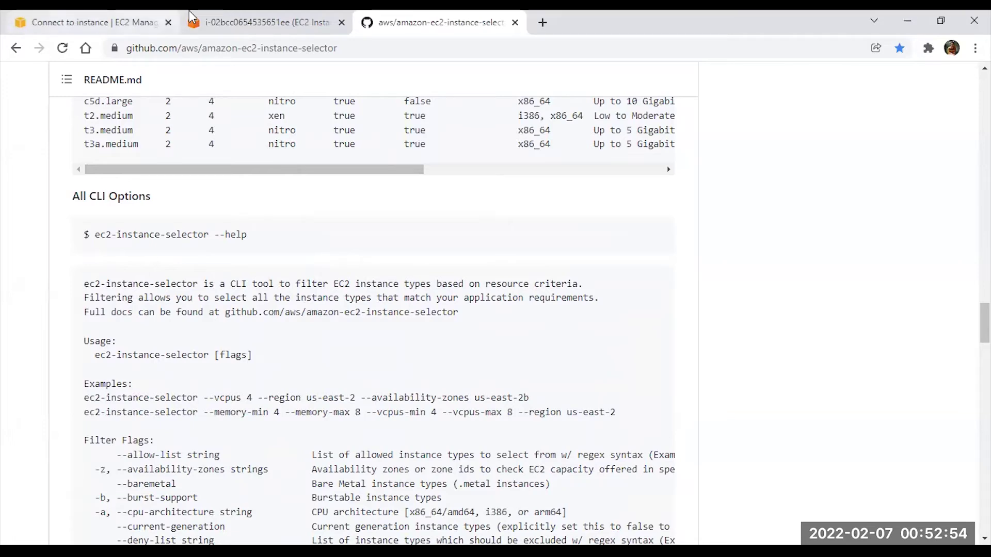
pyautogui.click(247, 22)
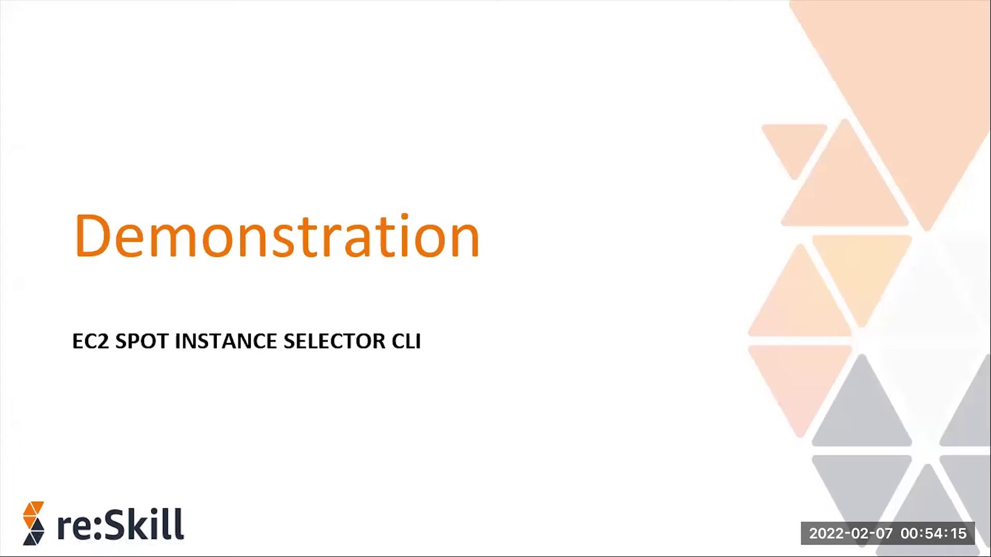
pyautogui.press('Right')
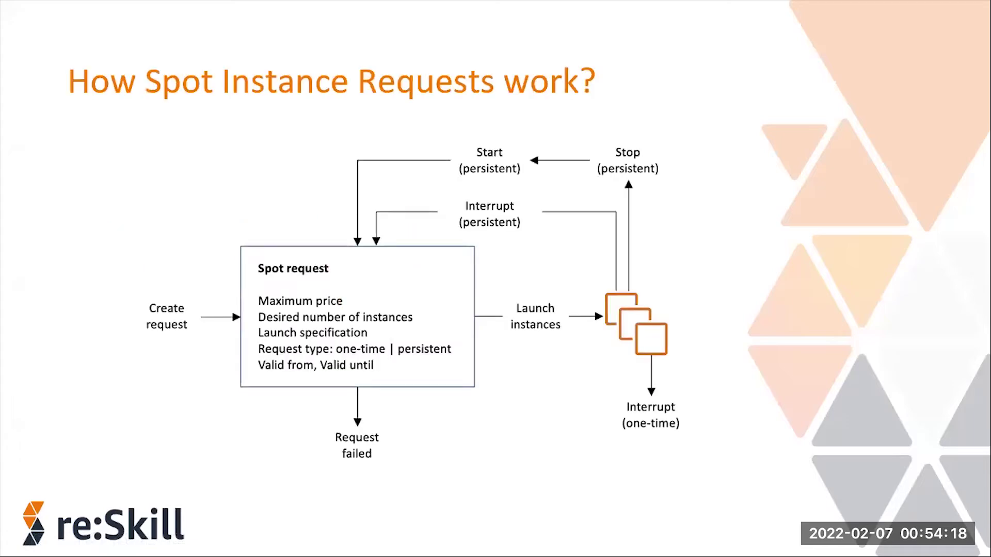
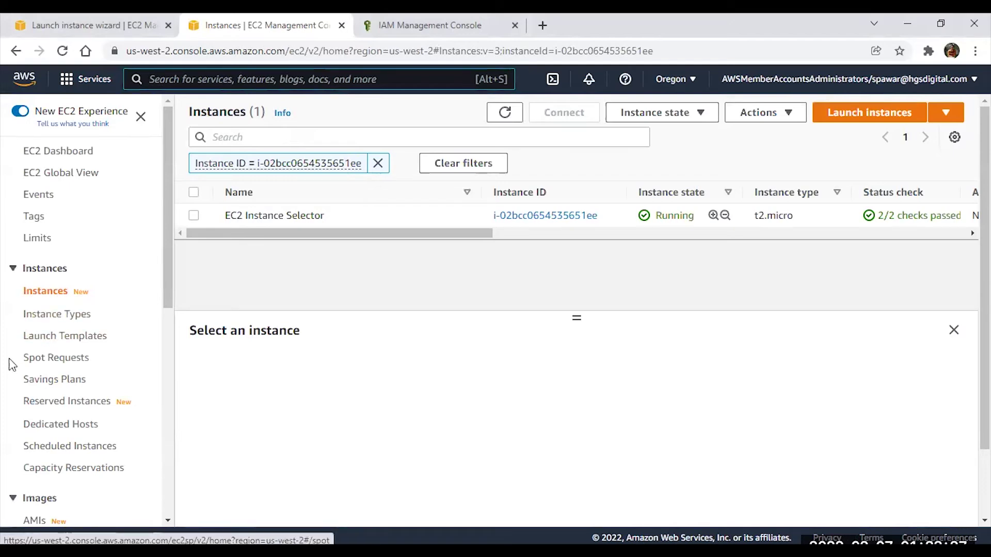
# Open the Spot Requests page in the EC2 console, collapse the navigation pane, and start a new Spot Fleet request.
pyautogui.moveTo(22, 357); pyautogui.dragTo(91, 358)
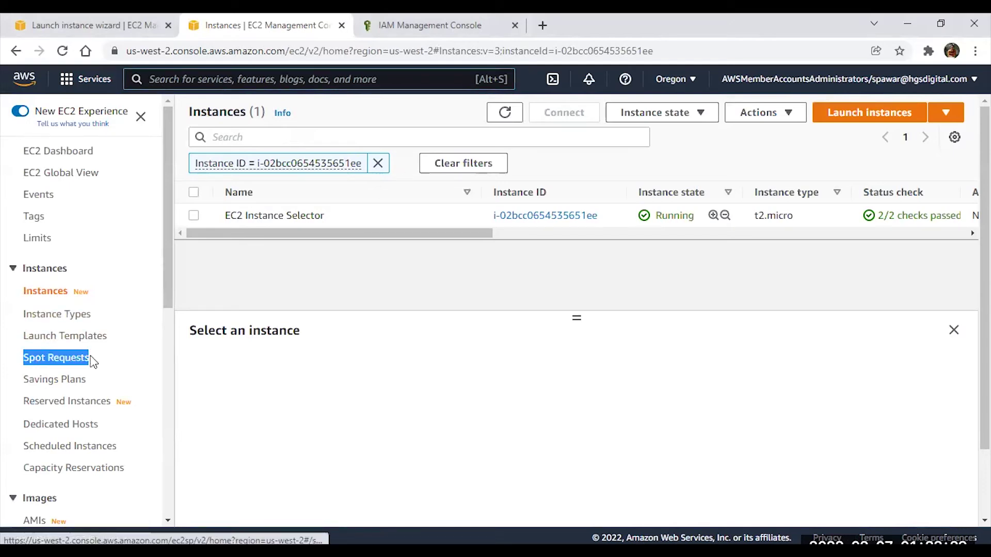
pyautogui.click(72, 359)
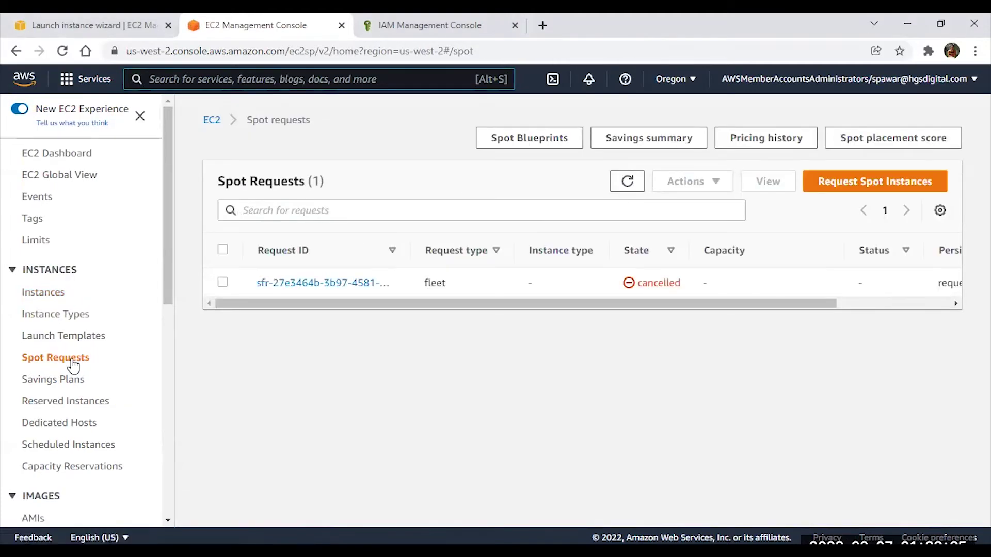
pyautogui.moveTo(23, 362); pyautogui.dragTo(91, 359)
pyautogui.click(139, 115)
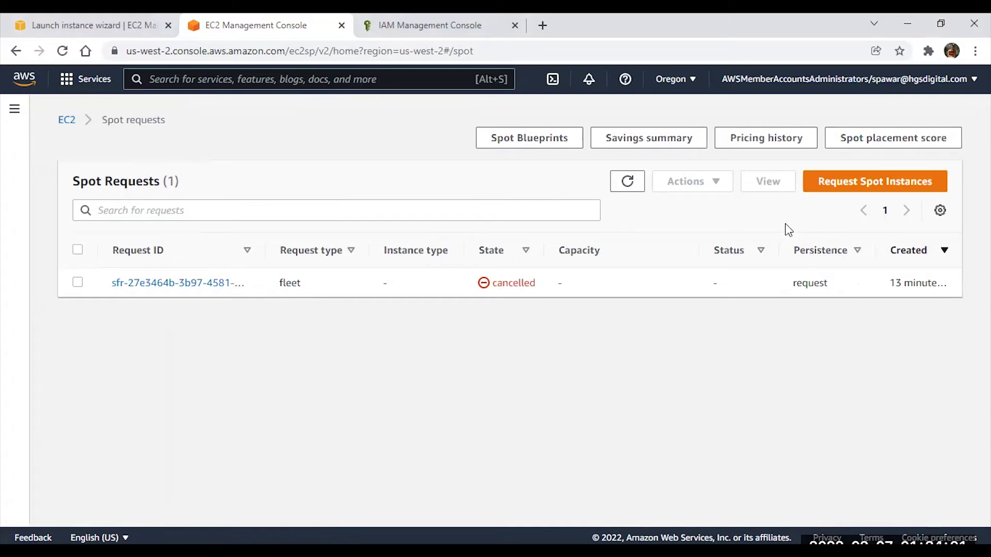
pyautogui.click(826, 191)
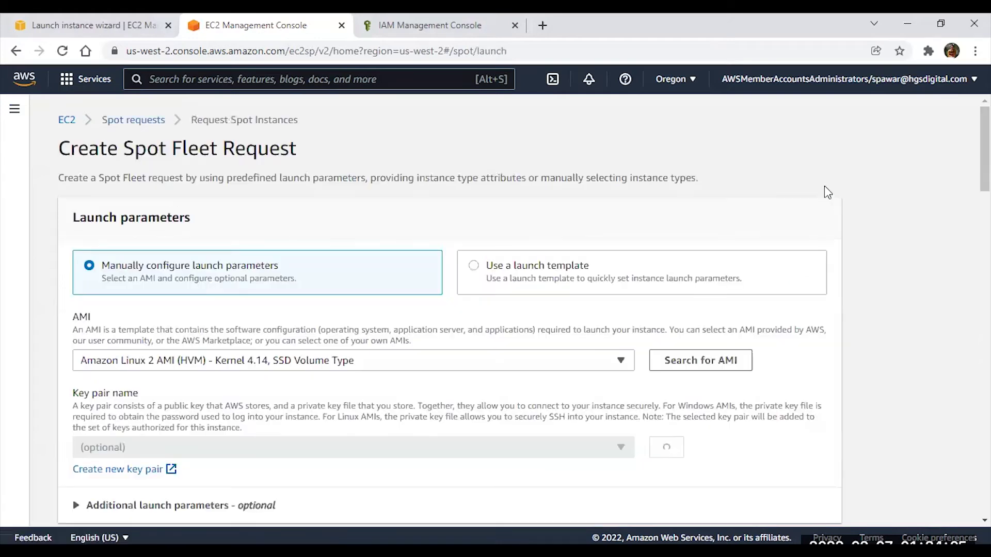
pyautogui.scroll(-1, 393, 279)
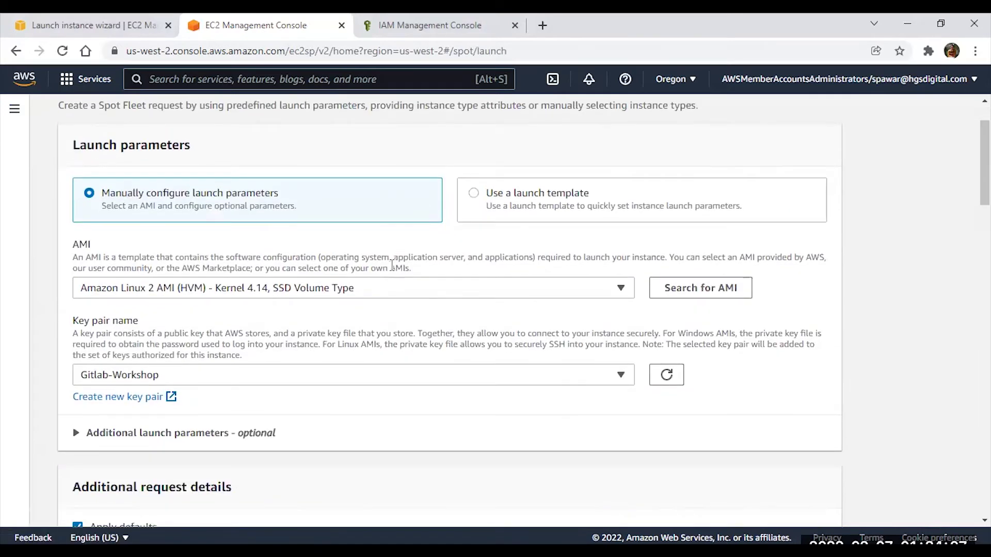
# Set the Spot Fleet request to use a launch template and open launch template creation in a separate tab, returning to the request.
pyautogui.click(474, 193)
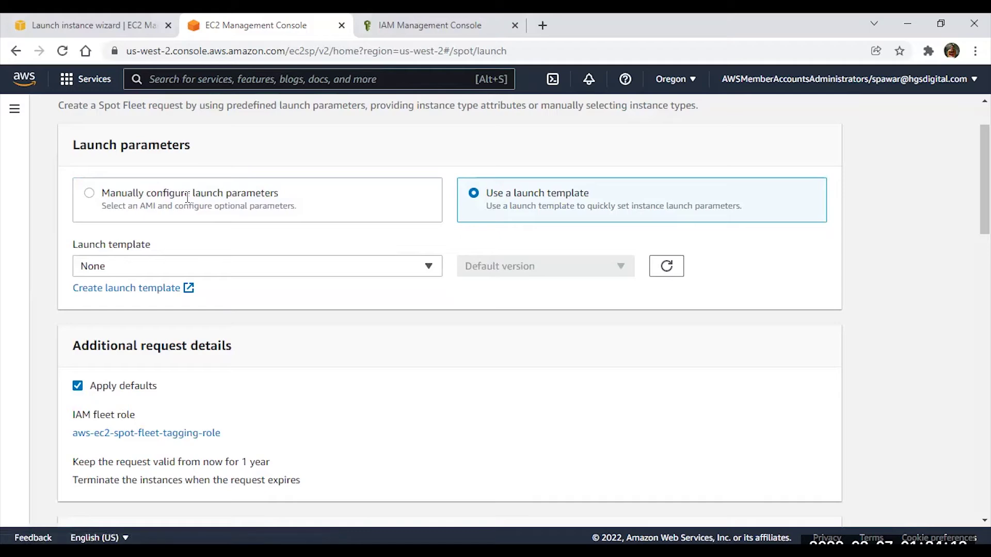
pyautogui.click(103, 198)
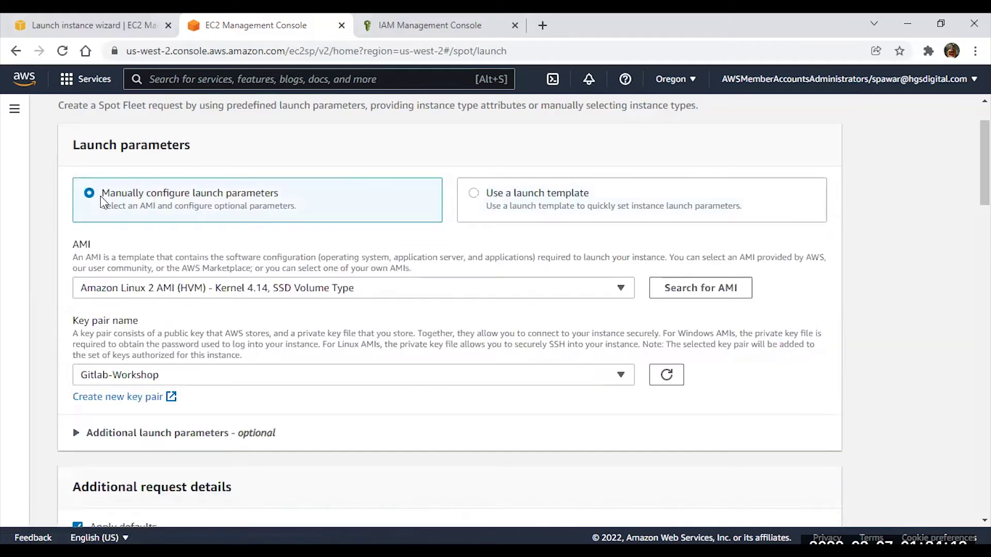
pyautogui.click(473, 196)
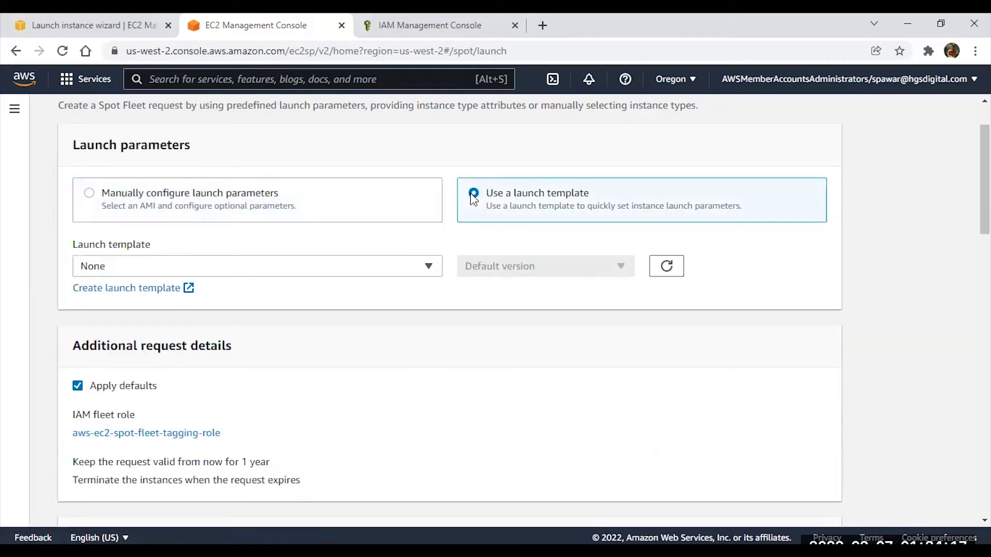
pyautogui.click(154, 290)
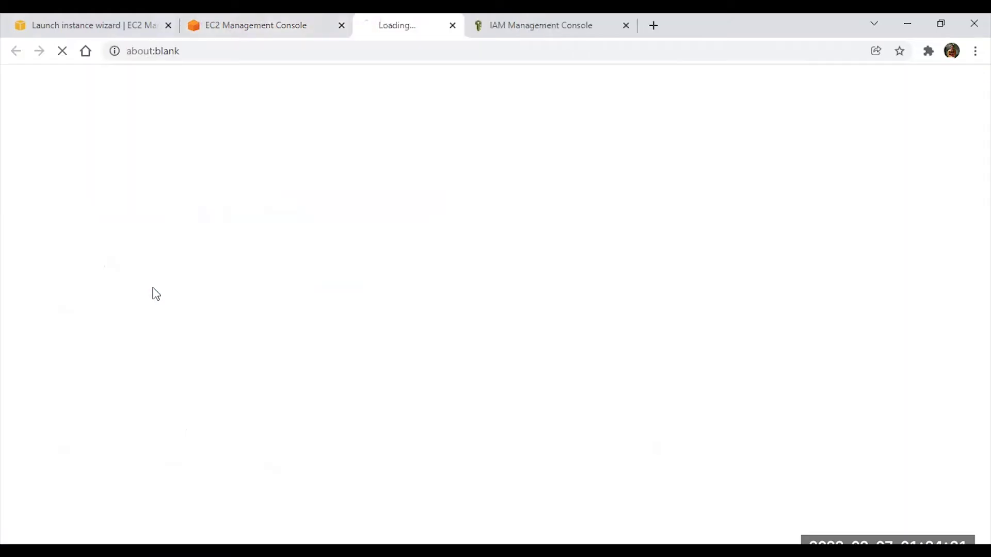
pyautogui.click(284, 27)
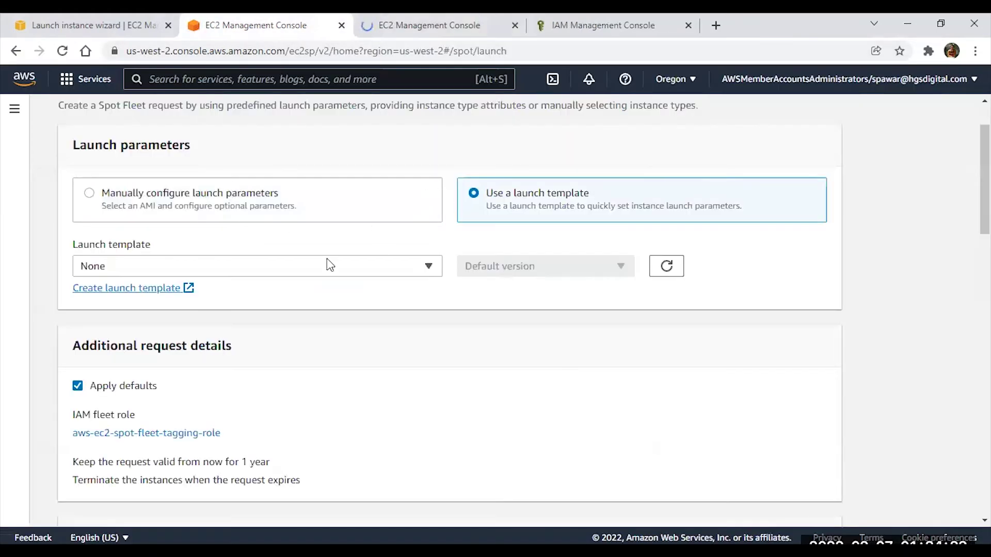
# Open the launch template creation page and examine its name, description, Auto Scaling guidance and machine image sections.
pyautogui.moveTo(72, 288); pyautogui.dragTo(199, 289)
pyautogui.click(433, 25)
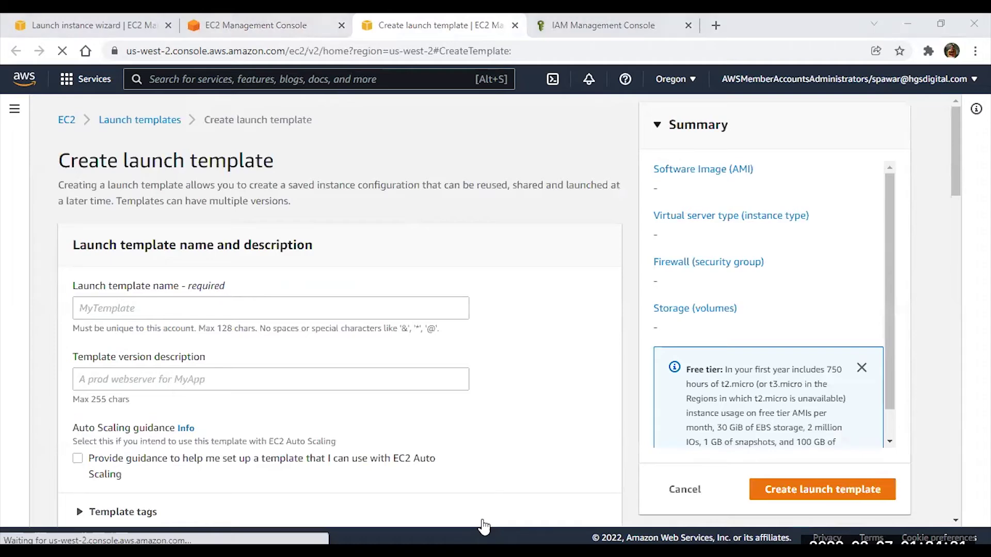
pyautogui.scroll(-4, 227, 207)
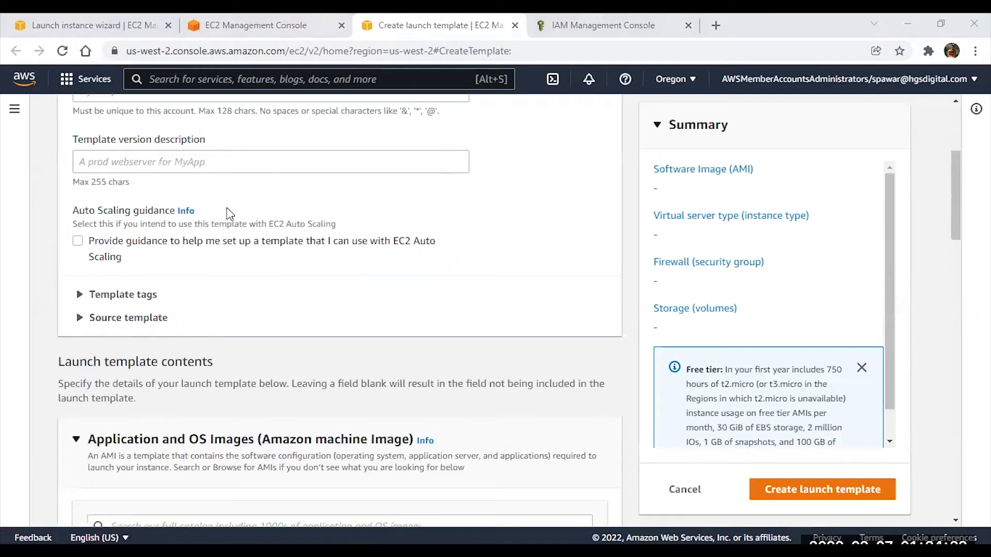
pyautogui.scroll(-3, 239, 250)
pyautogui.scroll(7, 222, 260)
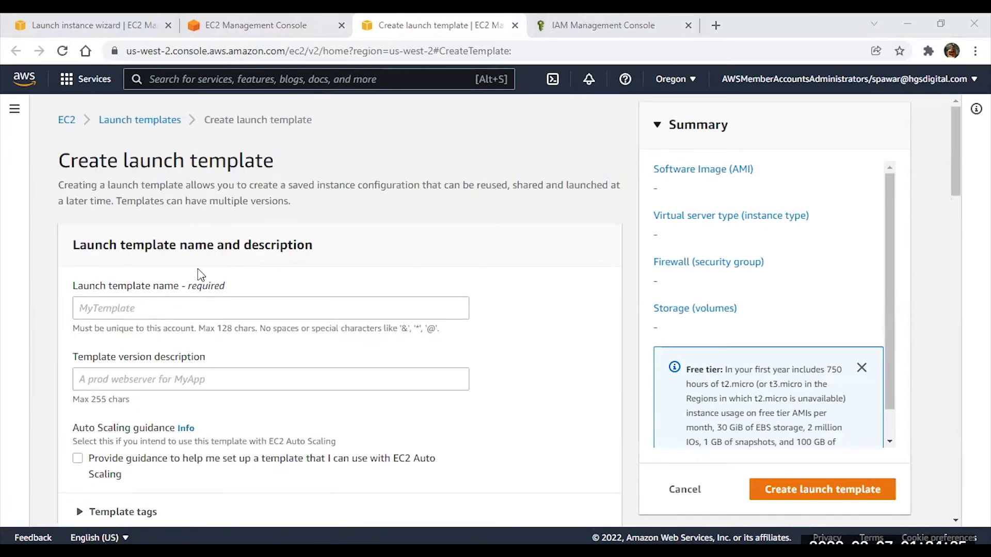
pyautogui.scroll(-4, 150, 302)
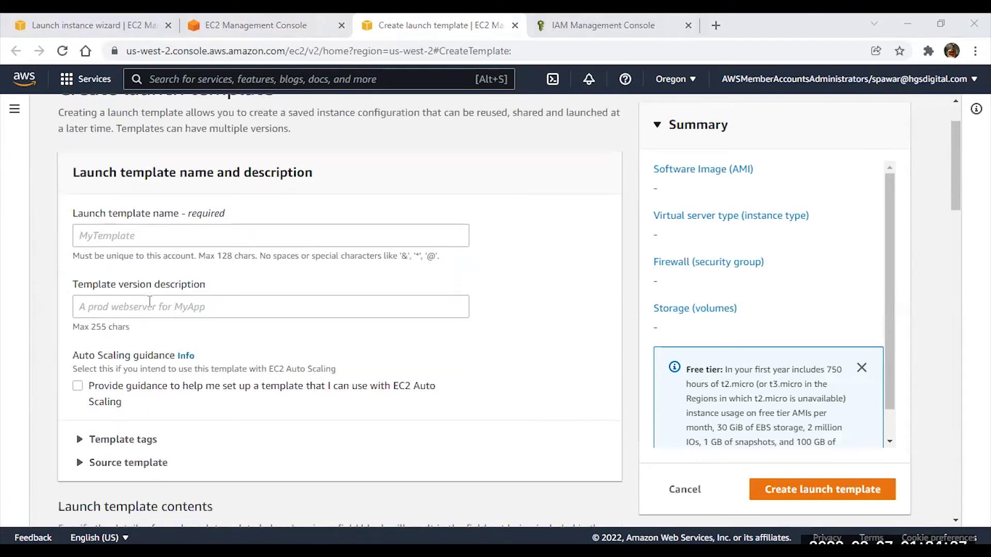
pyautogui.scroll(-6, 146, 313)
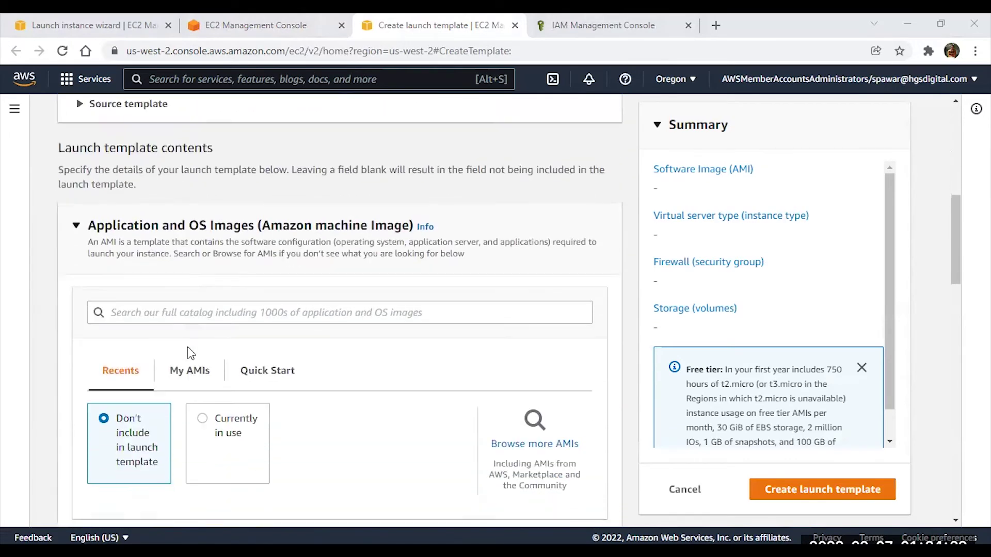
pyautogui.scroll(-1, 175, 247)
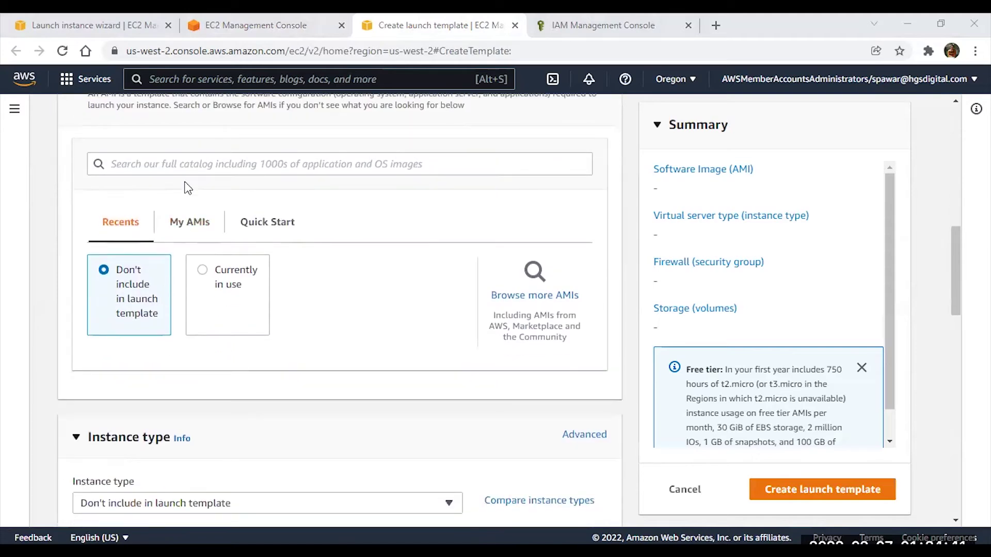
pyautogui.scroll(1, 196, 289)
pyautogui.scroll(-2, 196, 305)
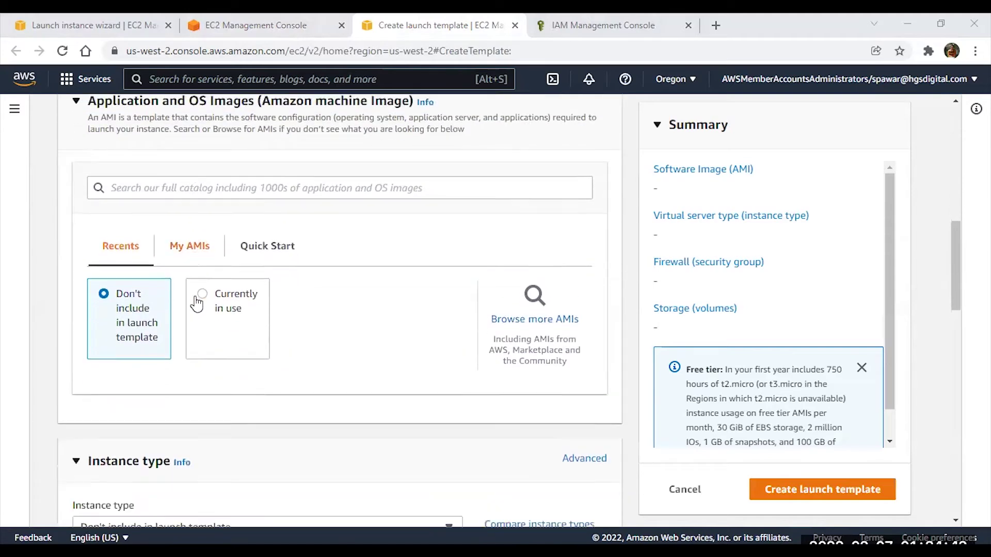
# Examine the instance types offered in the launch template's Instance type list, then close the list.
pyautogui.scroll(-2, 196, 304)
pyautogui.click(196, 287)
pyautogui.click(196, 290)
pyautogui.click(196, 290)
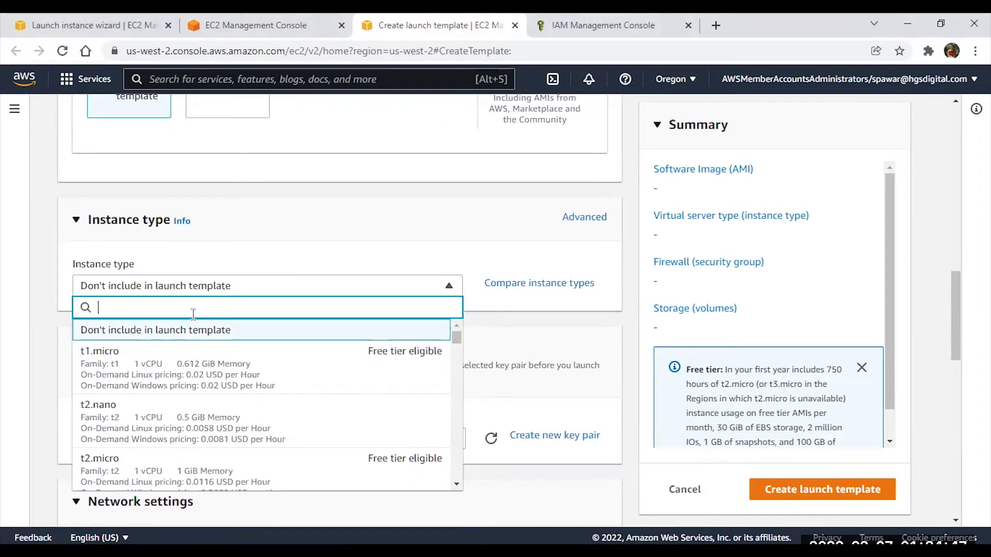
pyautogui.scroll(-2, 186, 397)
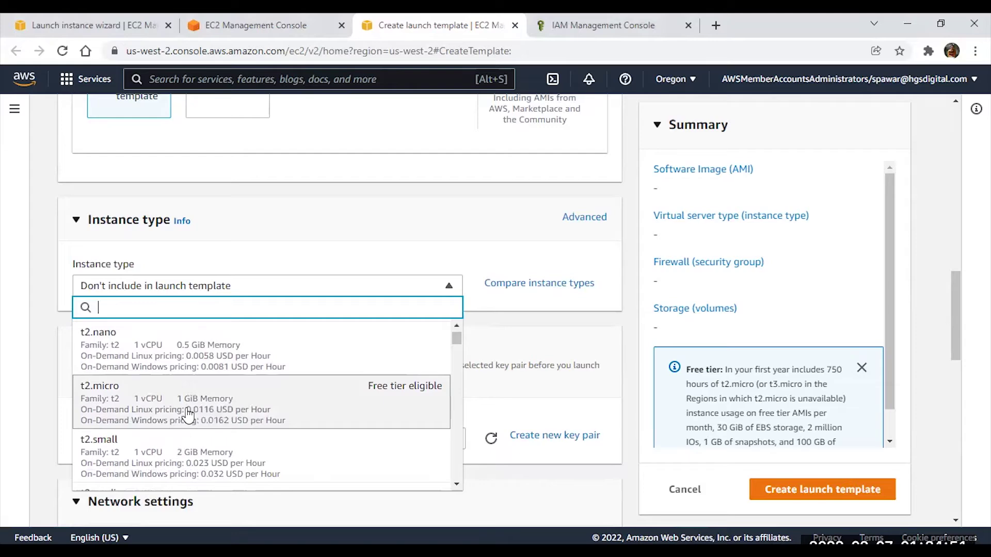
pyautogui.click(281, 198)
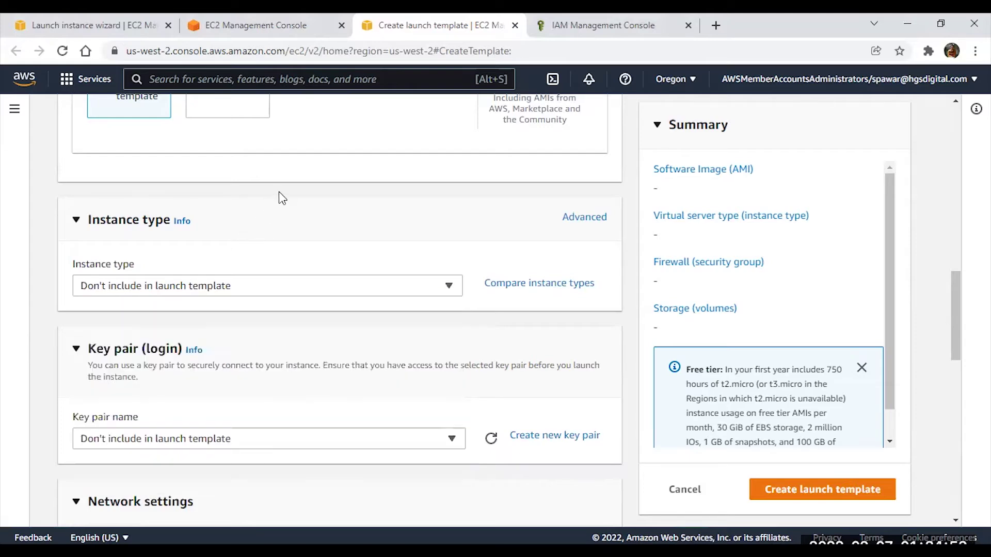
# Examine the launch template's Key pair (login) setting and the networking platform choices in Network settings.
pyautogui.scroll(-2, 278, 192)
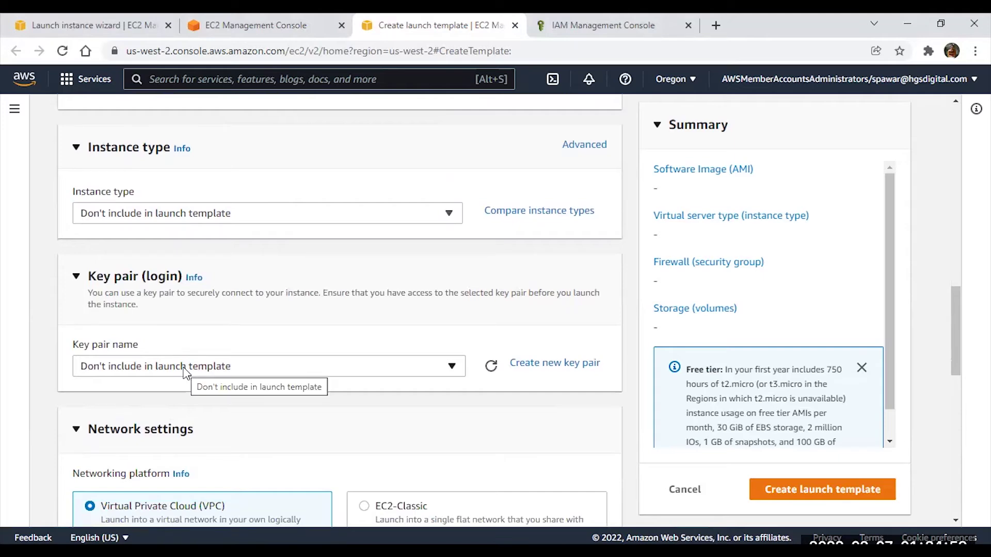
pyautogui.click(186, 367)
pyautogui.click(185, 367)
pyautogui.scroll(-3, 186, 372)
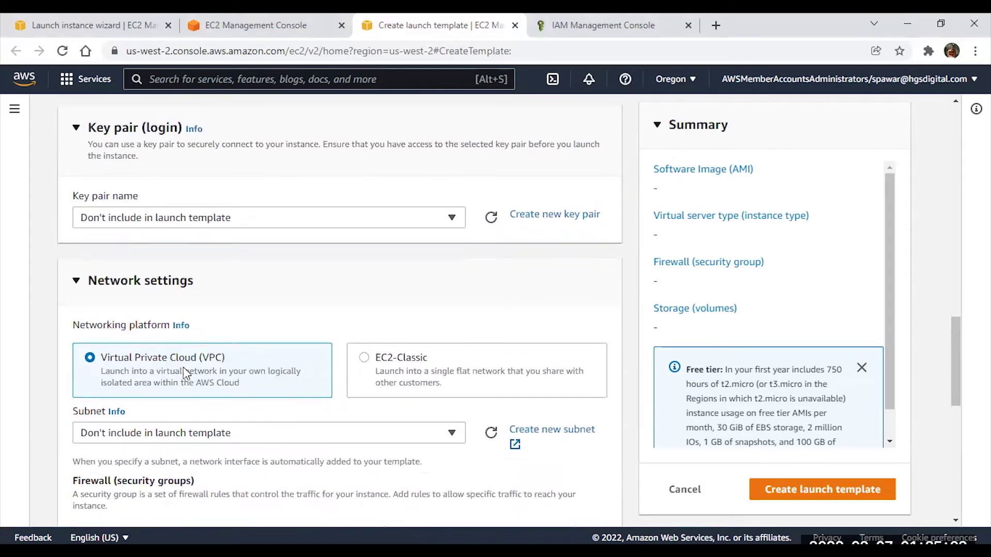
pyautogui.scroll(-1, 186, 371)
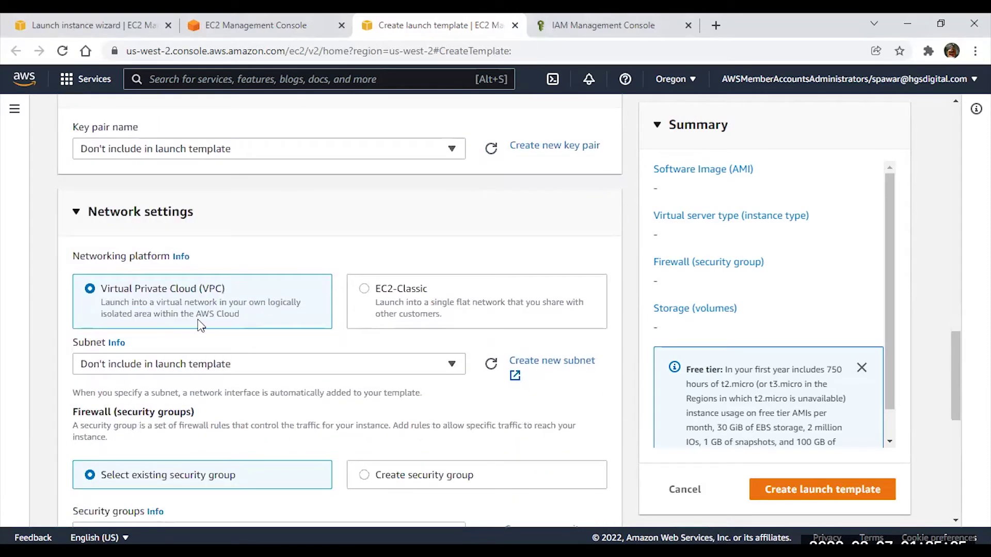
# Examine the subnets offered for the launch template, plus its security group and storage settings.
pyautogui.scroll(-1, 129, 300)
pyautogui.click(133, 302)
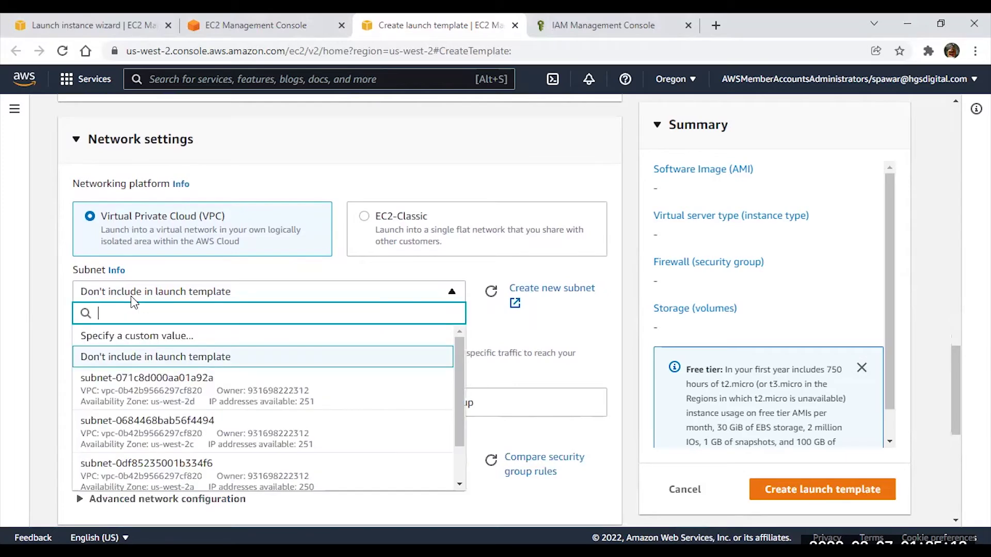
pyautogui.click(134, 302)
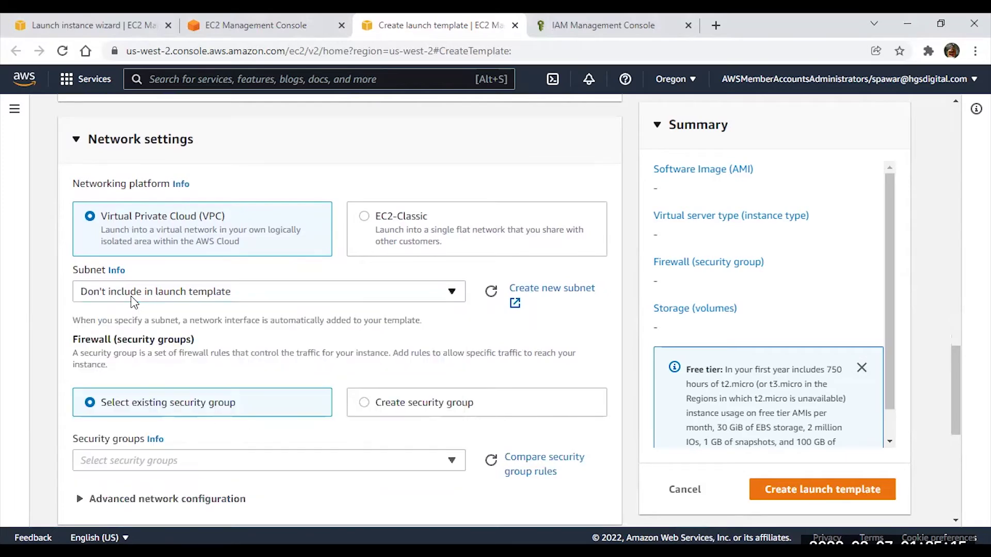
pyautogui.click(133, 301)
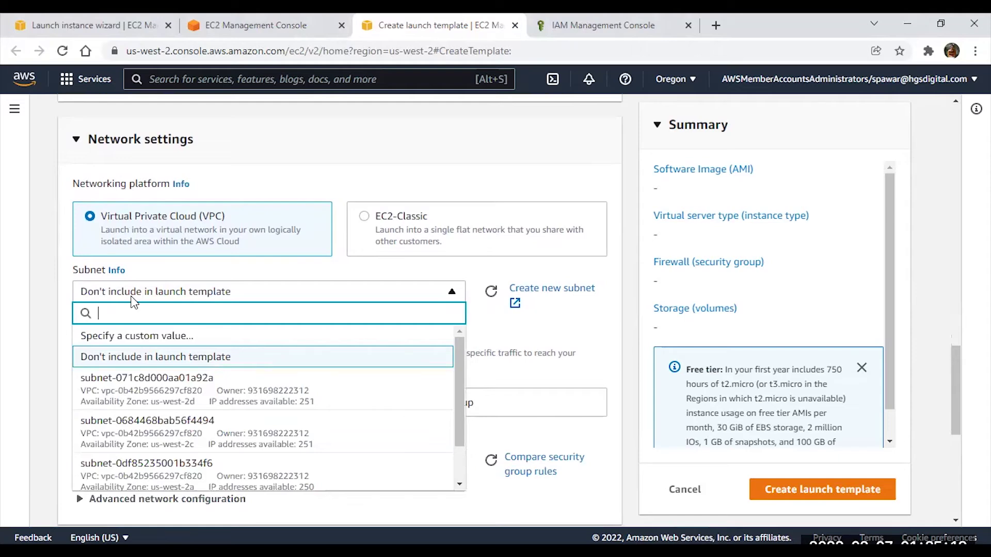
pyautogui.click(134, 302)
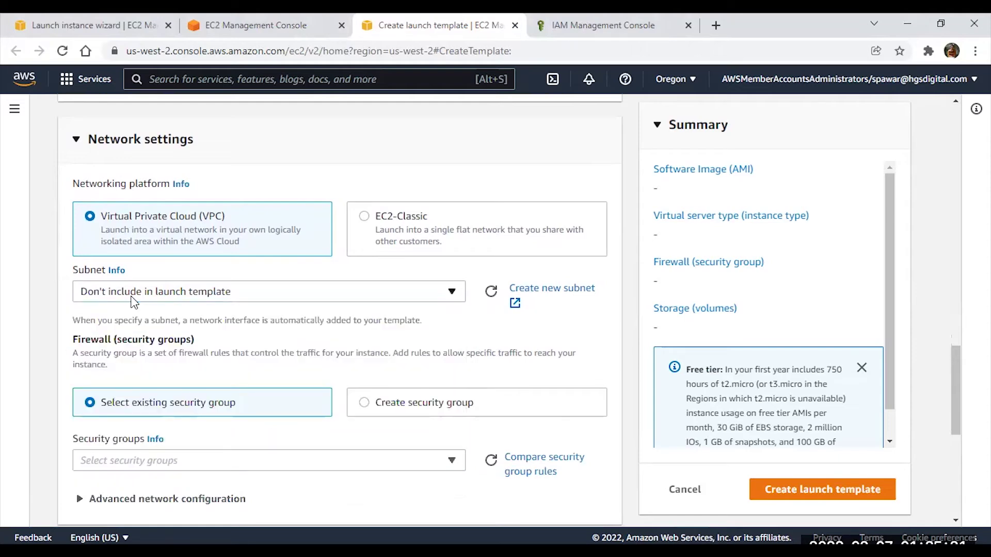
pyautogui.scroll(-3, 133, 304)
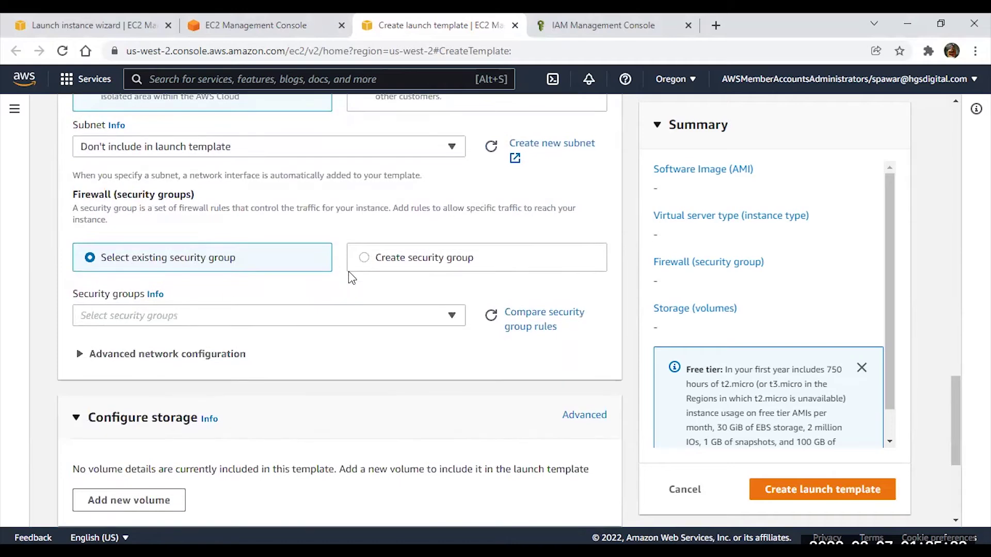
pyautogui.scroll(-5, 355, 259)
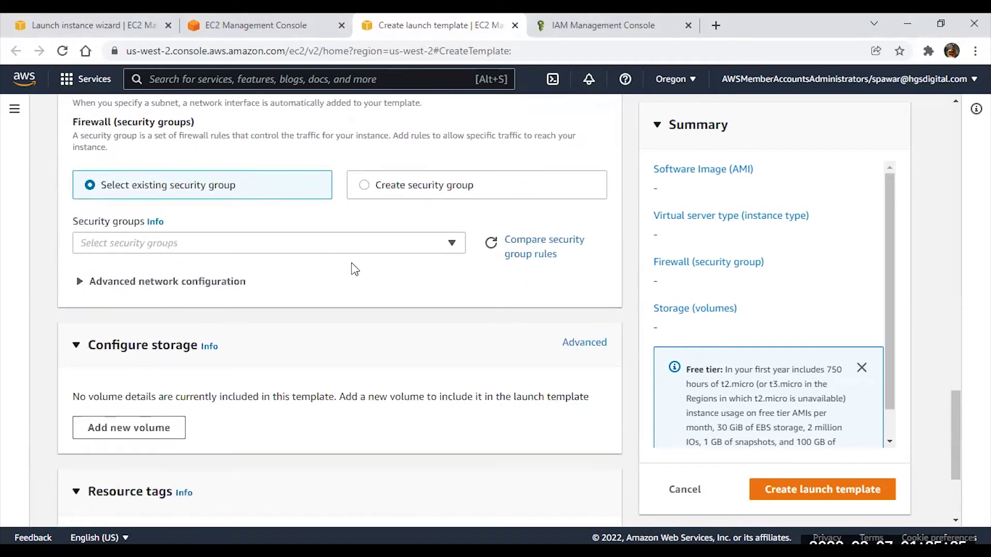
pyautogui.scroll(10, 323, 293)
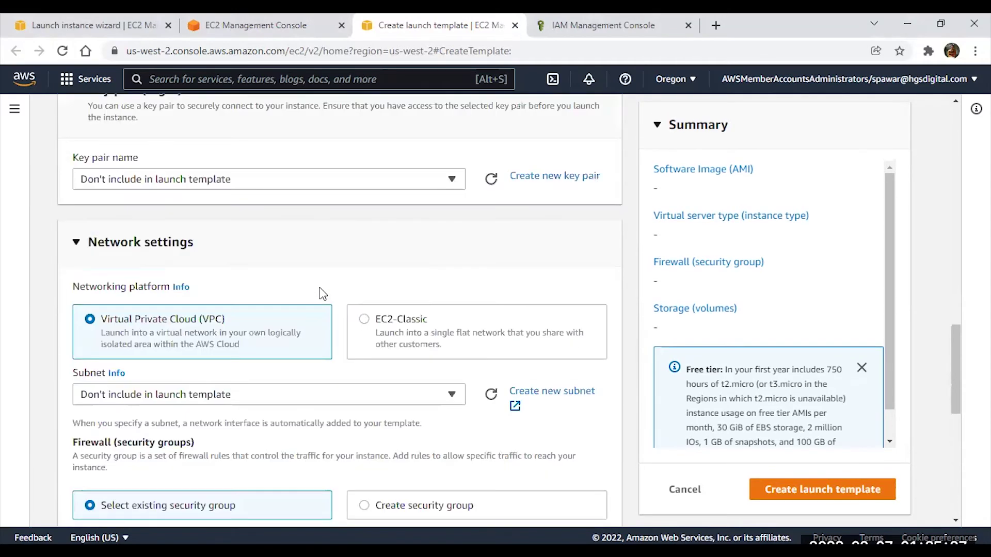
# Close the launch template creation page and set the Spot Fleet request to manually configure launch parameters.
pyautogui.click(514, 25)
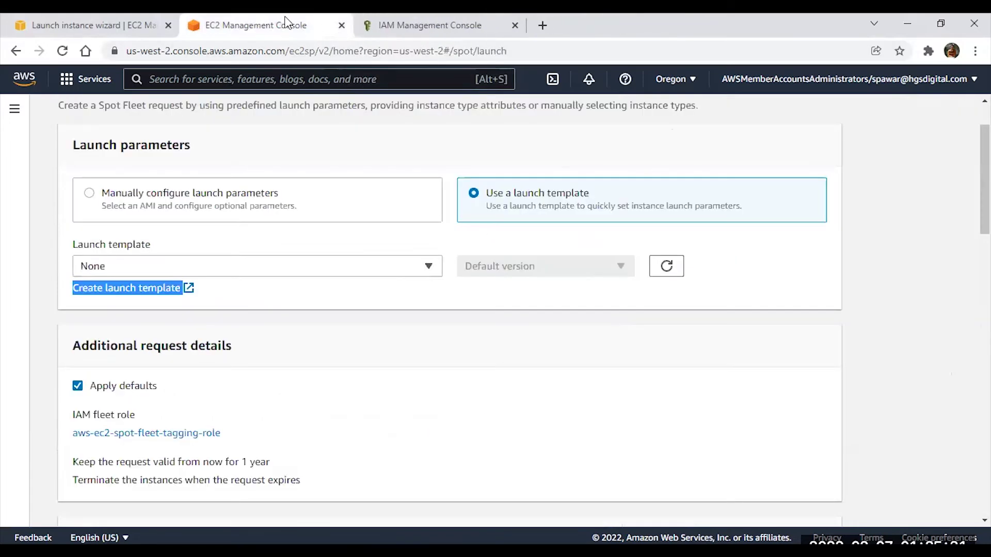
pyautogui.click(326, 320)
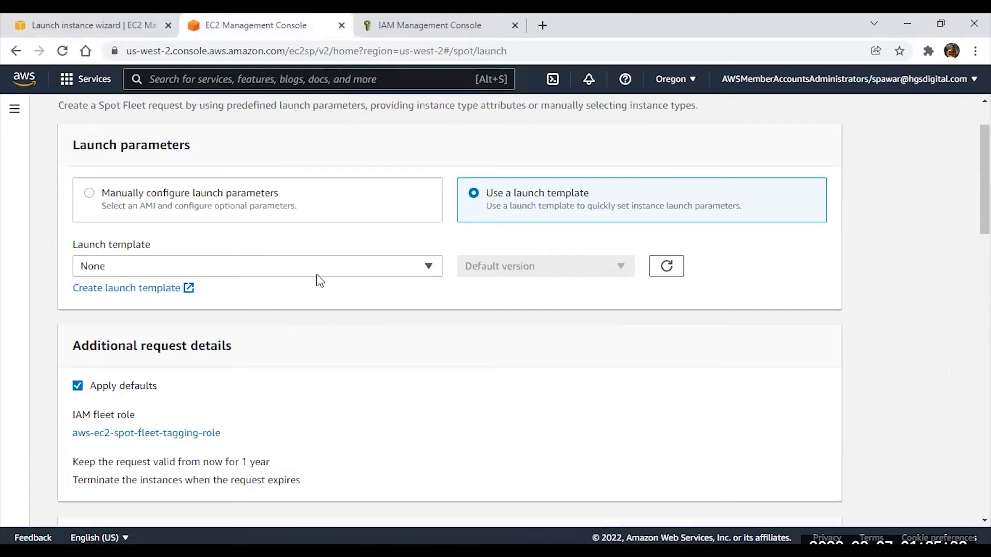
pyautogui.click(90, 195)
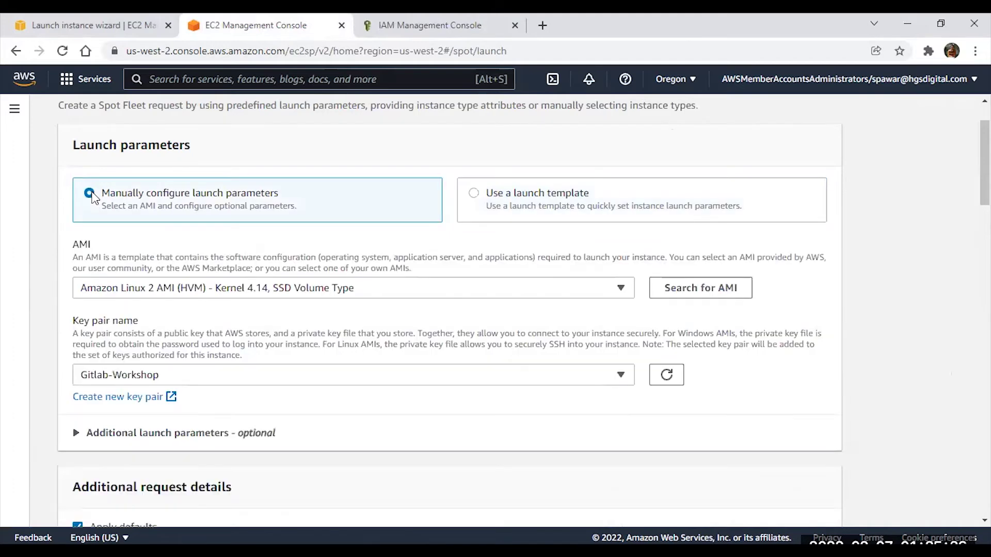
# Search the request's quickstart AMIs for "ubuntu" and choose Ubuntu Server 20.04 LTS (HVM), SSD Volume Type for x86_64.
pyautogui.click(291, 298)
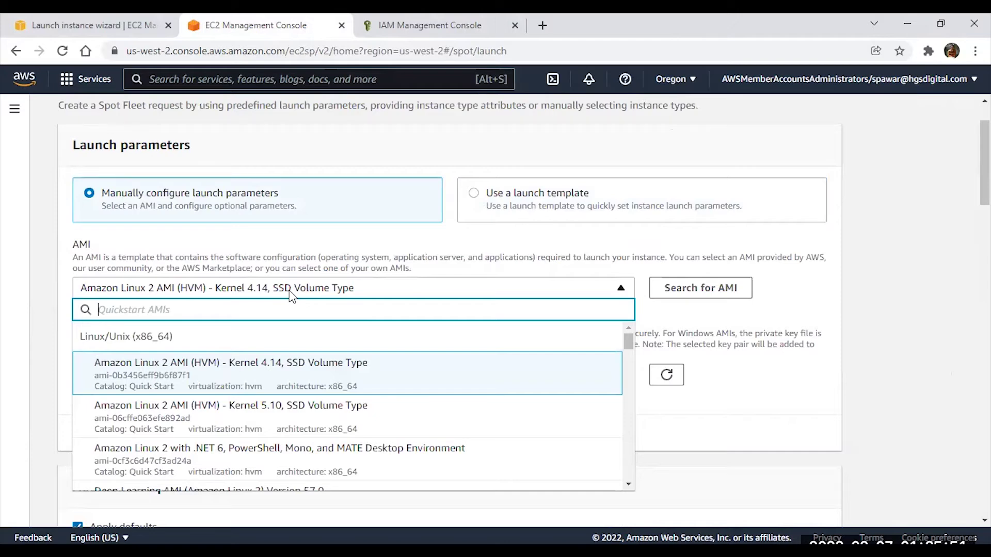
pyautogui.scroll(-5, 288, 385)
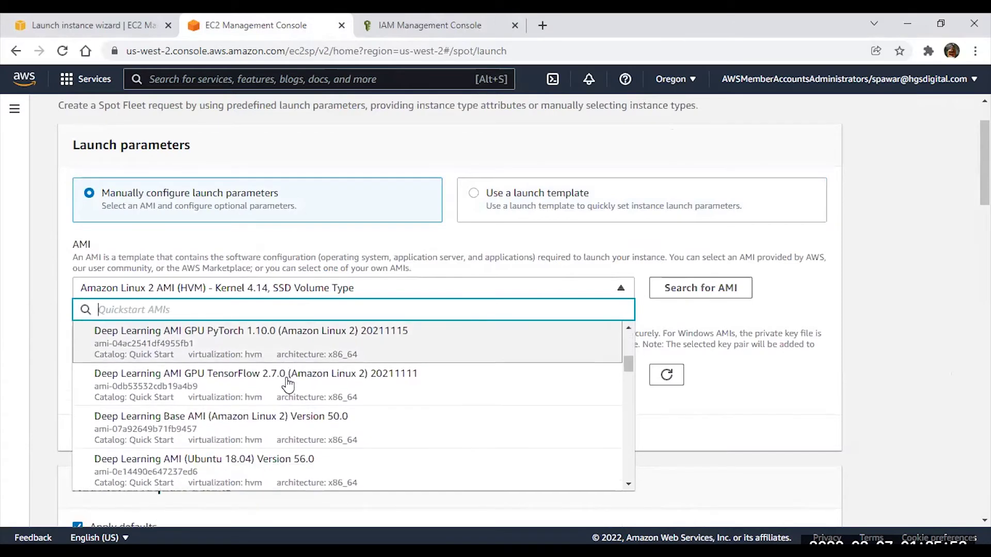
pyautogui.scroll(-5, 288, 385)
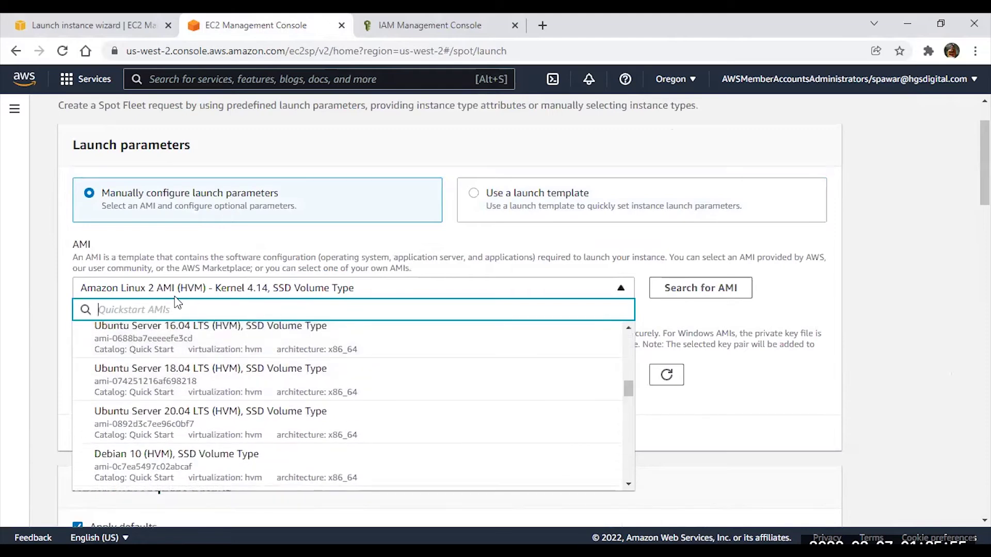
pyautogui.write('ubunut')
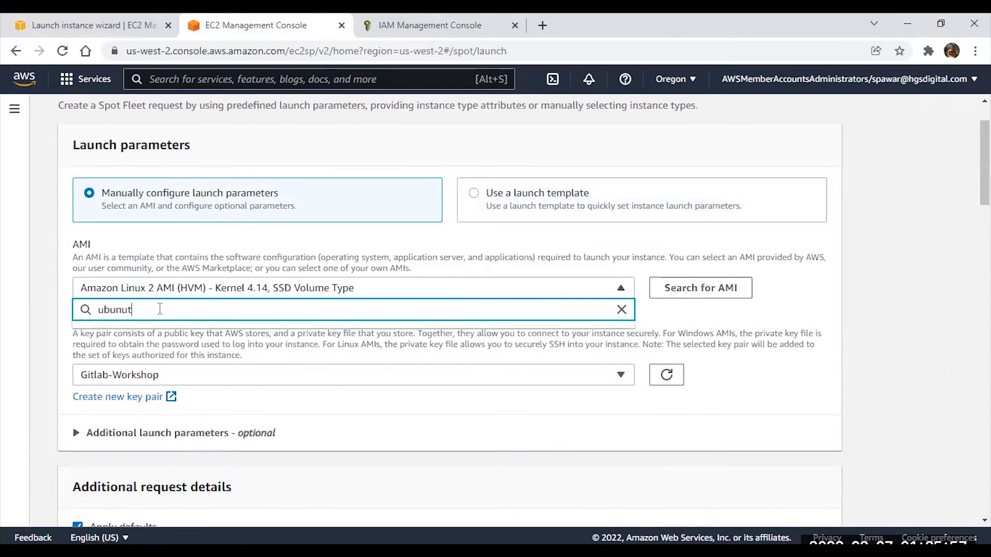
pyautogui.press('BackSpace')
pyautogui.press('BackSpace')
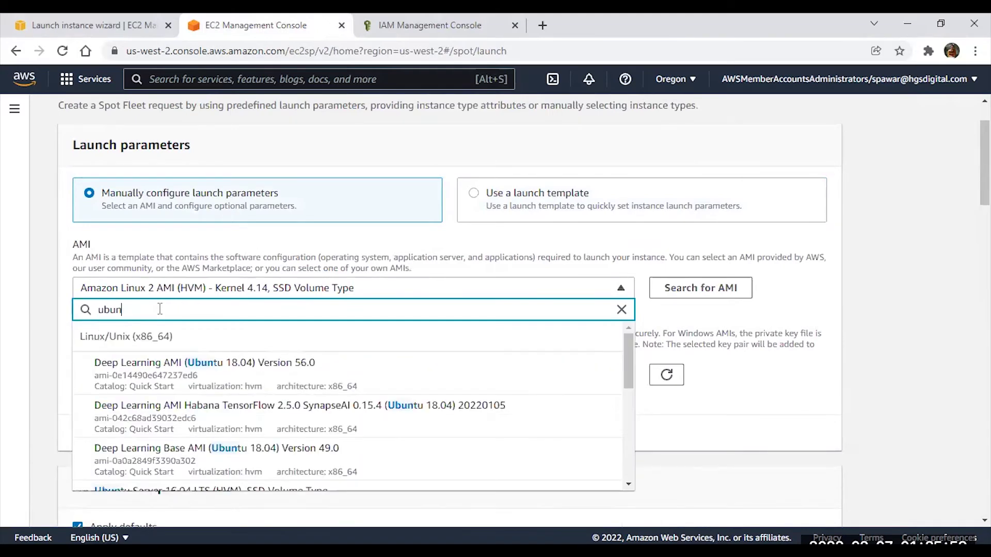
pyautogui.write('tu')
pyautogui.scroll(-3, 196, 416)
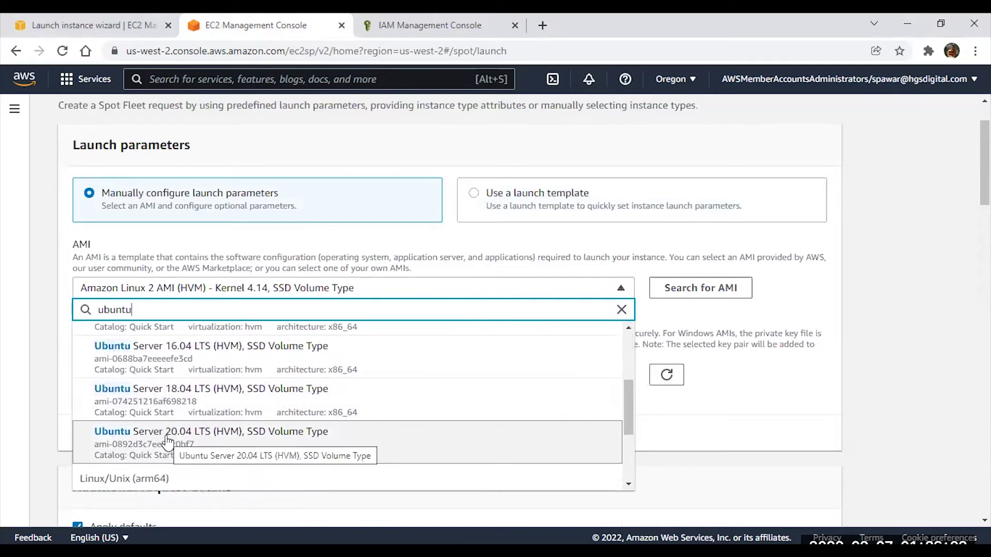
pyautogui.click(166, 439)
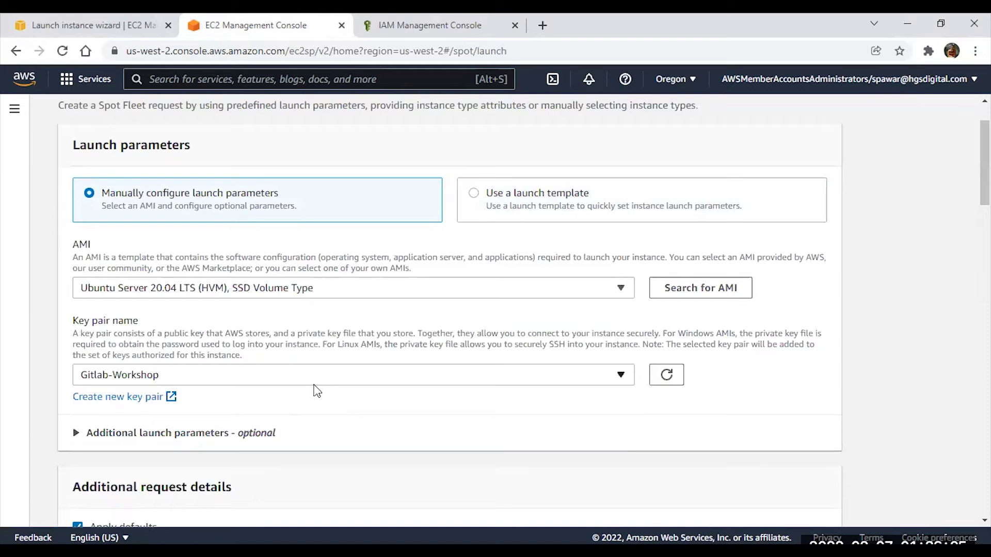
# Set the request's key pair to (optional), and select the Gitlab-Workshop key pair again.
pyautogui.click(116, 381)
pyautogui.click(119, 379)
pyautogui.click(147, 376)
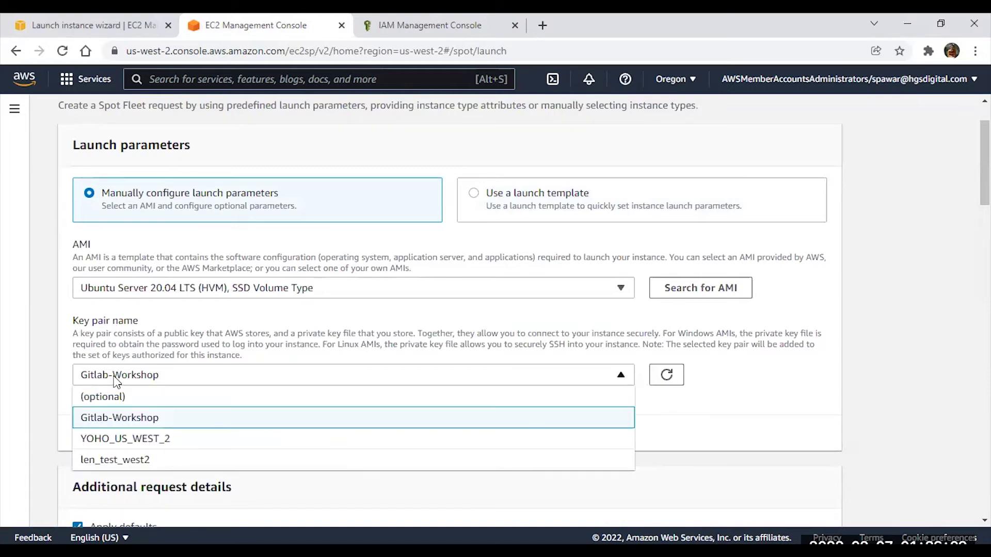
pyautogui.click(102, 398)
pyautogui.click(130, 381)
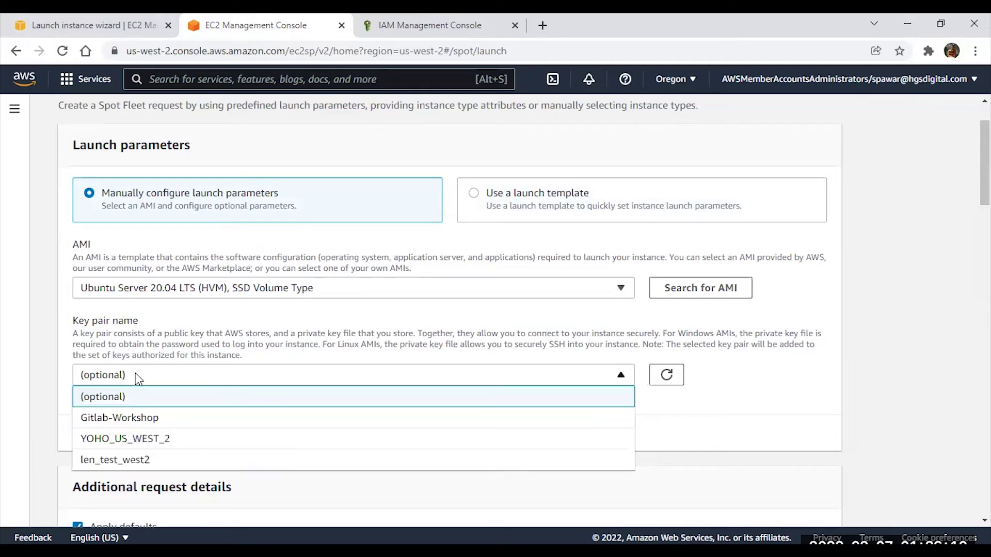
pyautogui.click(133, 415)
# Expand the optional additional launch parameters and review the EBS-optimized setting, toggling EBS-optimized instances on and back off.
pyautogui.scroll(-1, 132, 418)
pyautogui.scroll(-2, 132, 417)
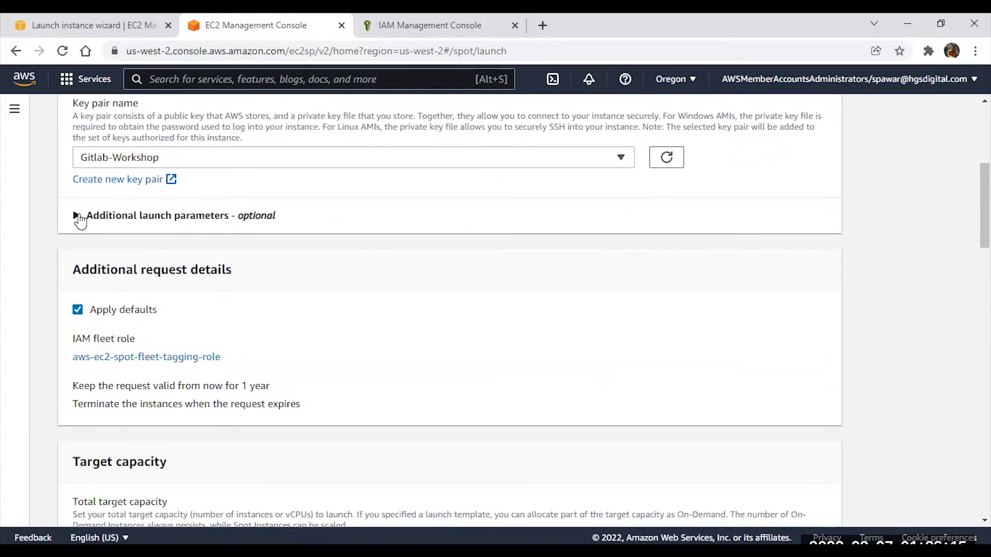
pyautogui.click(77, 215)
pyautogui.moveTo(69, 243); pyautogui.dragTo(149, 242)
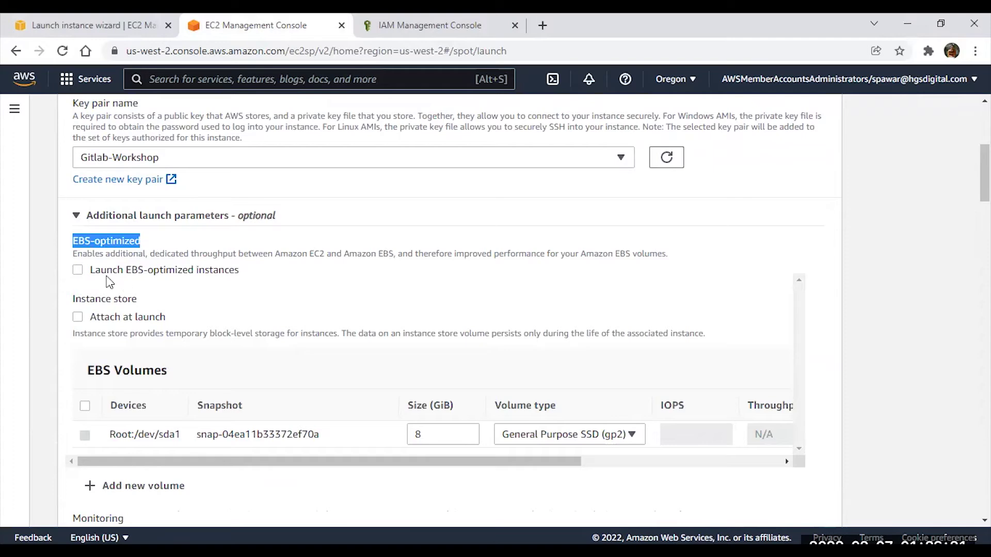
pyautogui.click(78, 269)
pyautogui.click(78, 270)
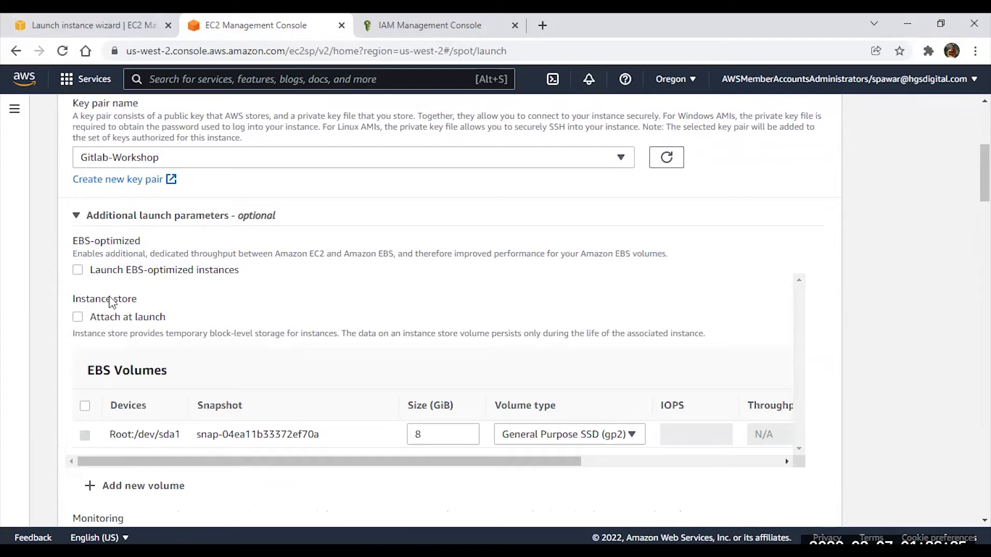
# Examine the instance store, EBS volumes and CloudWatch detailed monitoring options in the additional launch parameters.
pyautogui.moveTo(149, 309); pyautogui.dragTo(82, 301)
pyautogui.click(97, 304)
pyautogui.scroll(-2, 154, 323)
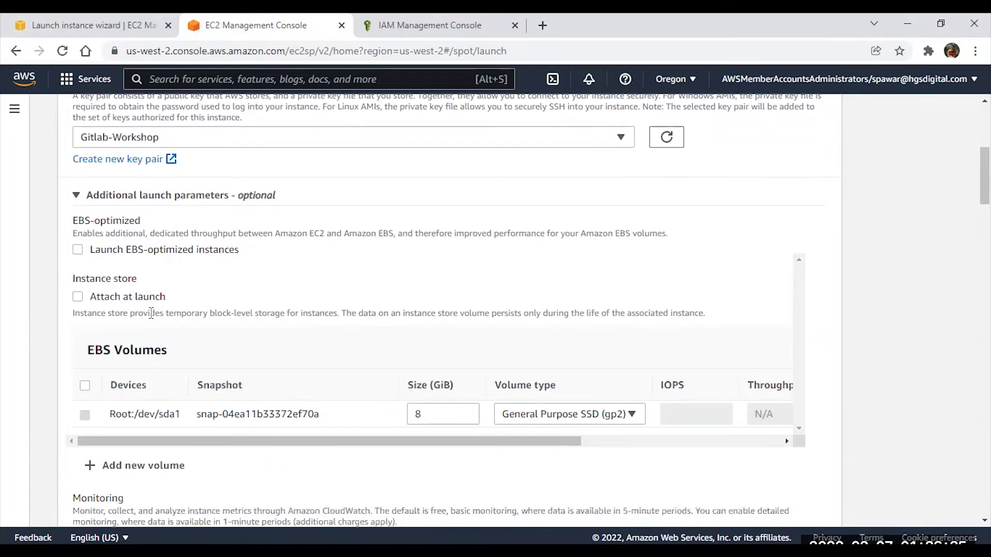
pyautogui.moveTo(125, 390)
pyautogui.mouseDown()
pyautogui.moveTo(317, 380)
pyautogui.moveTo(119, 378)
pyautogui.mouseUp()
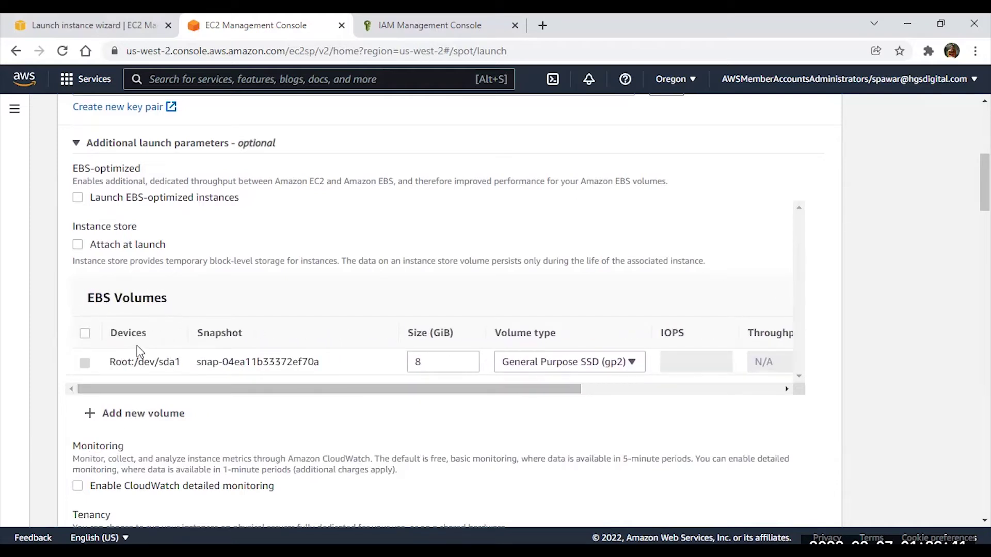
pyautogui.scroll(-3, 138, 352)
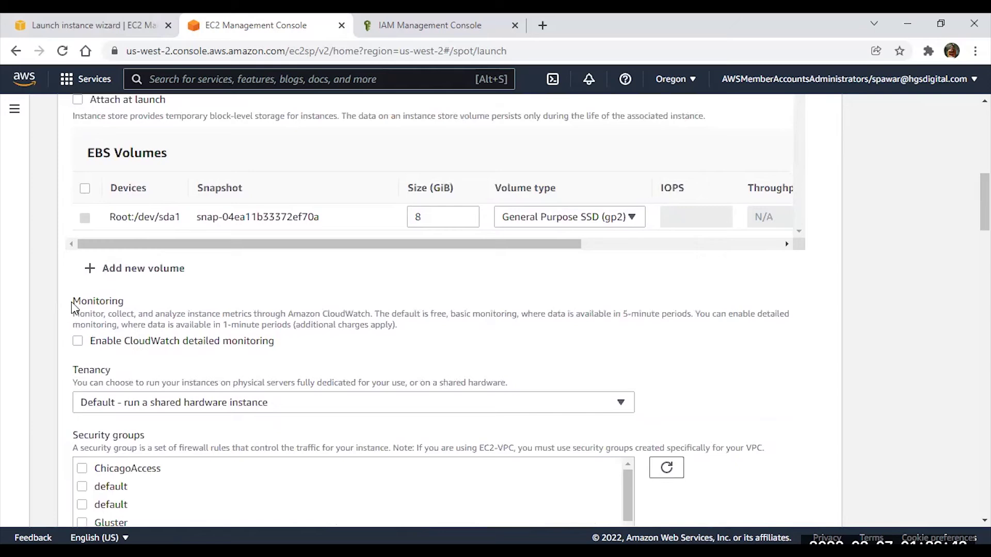
pyautogui.click(79, 341)
pyautogui.moveTo(79, 341); pyautogui.dragTo(281, 331)
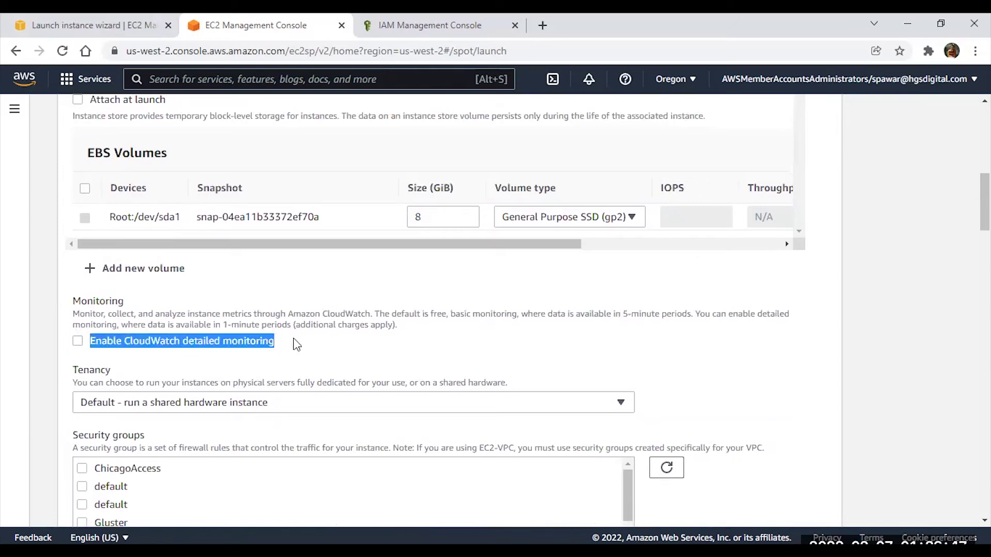
pyautogui.click(292, 341)
# Set the tenancy to Default - run a shared hardware instance and select the ssm-security-group security group.
pyautogui.scroll(-3, 292, 341)
pyautogui.click(203, 263)
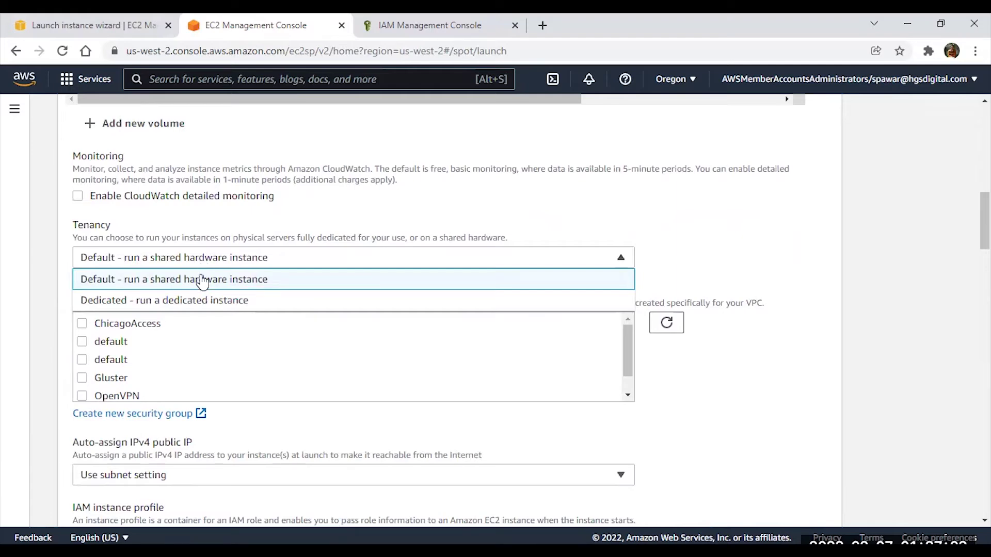
pyautogui.click(201, 281)
pyautogui.scroll(-1, 116, 371)
pyautogui.scroll(-1, 116, 370)
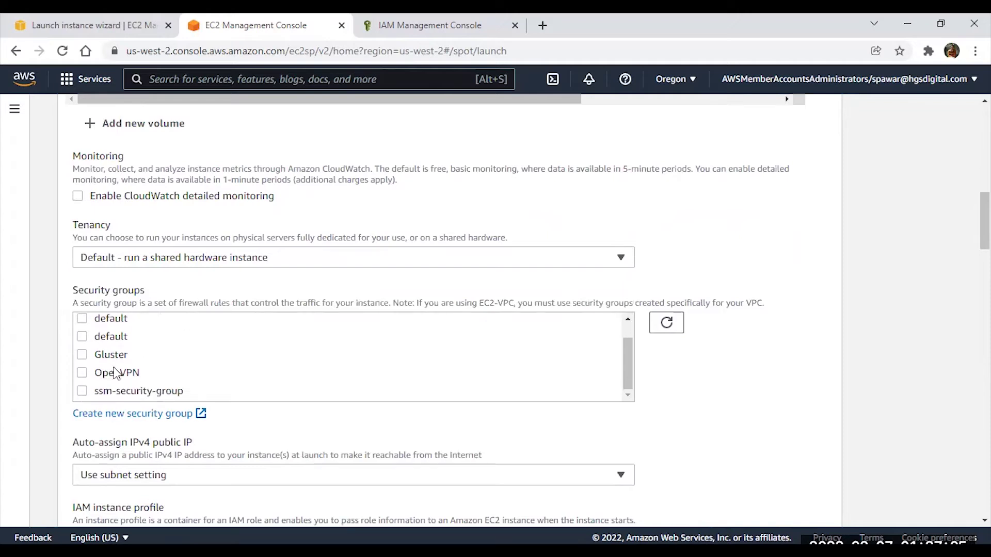
pyautogui.click(84, 393)
# Review the public IP setting, the available IAM instance profiles and the user data options without choosing a profile.
pyautogui.scroll(-2, 85, 395)
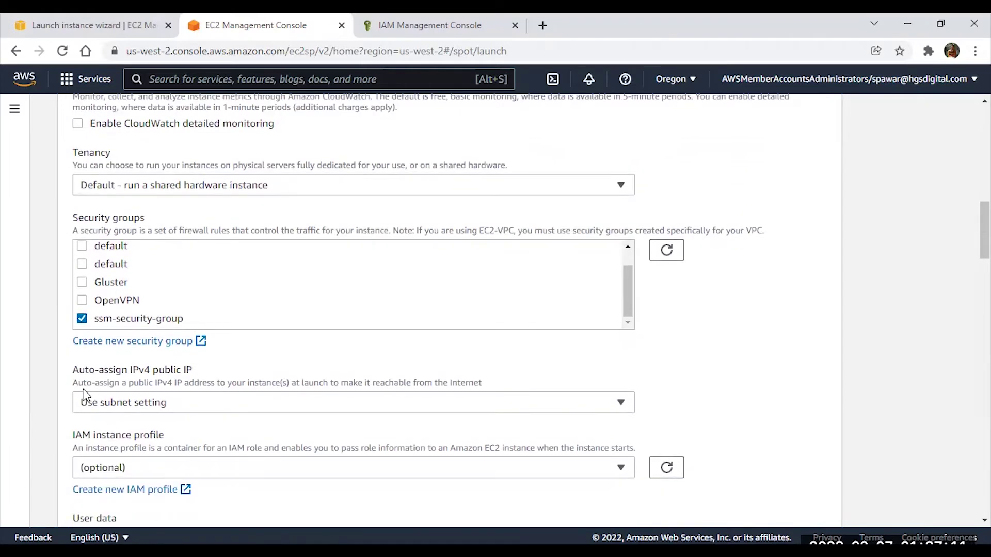
pyautogui.scroll(-3, 84, 395)
pyautogui.click(137, 328)
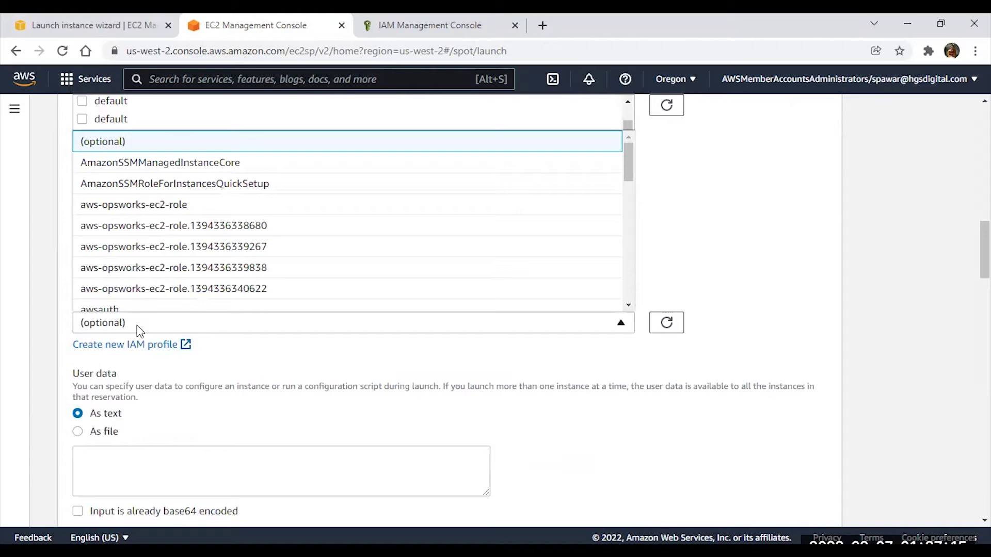
pyautogui.click(138, 330)
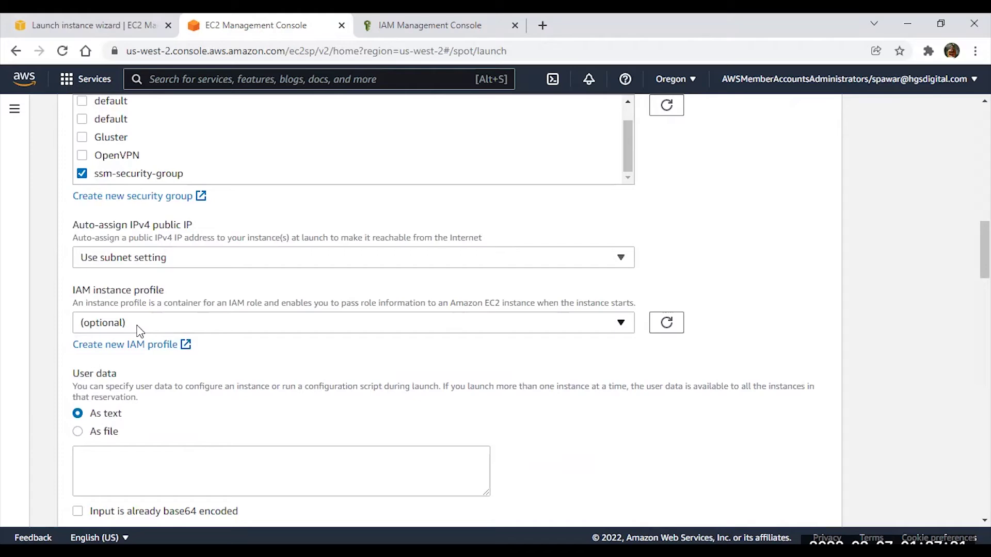
pyautogui.scroll(-1, 137, 330)
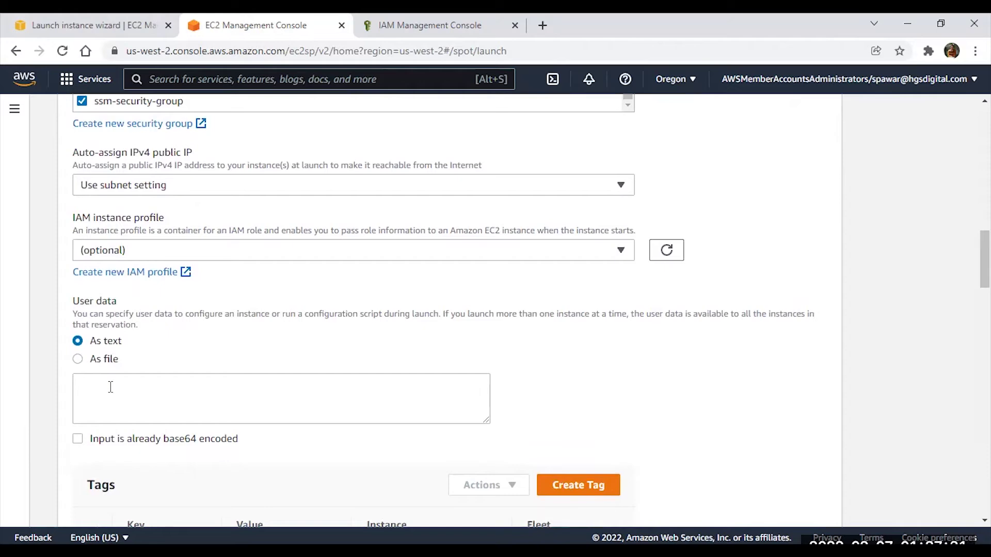
# Create a tag with key Name and value TestSpotRequest, applied to the instances.
pyautogui.scroll(-4, 111, 387)
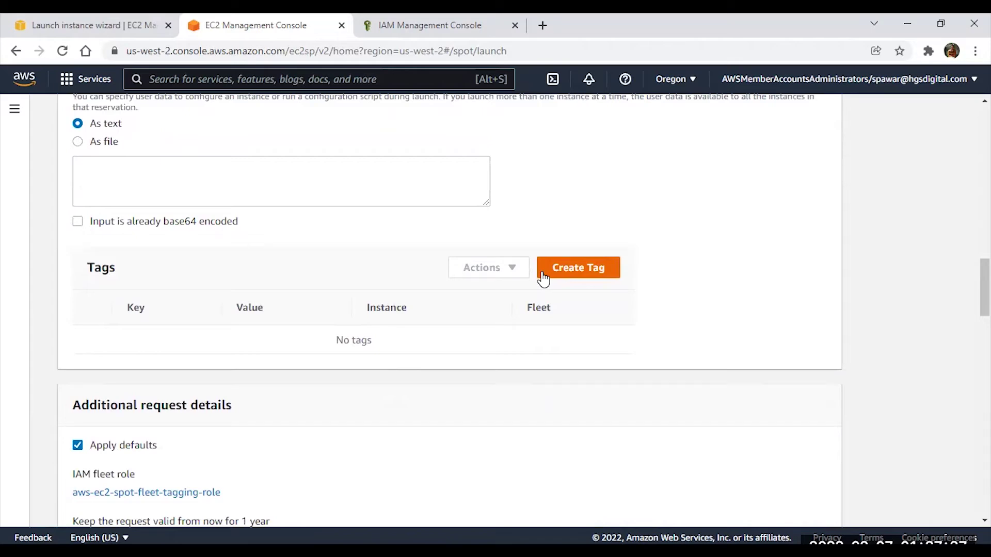
pyautogui.click(573, 267)
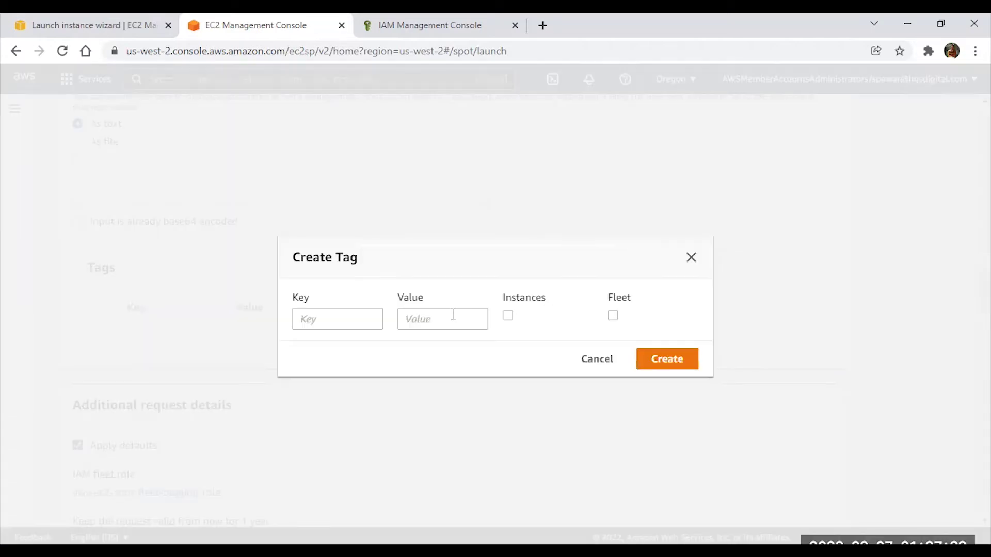
pyautogui.click(361, 321)
pyautogui.write('Name')
pyautogui.press('Tab')
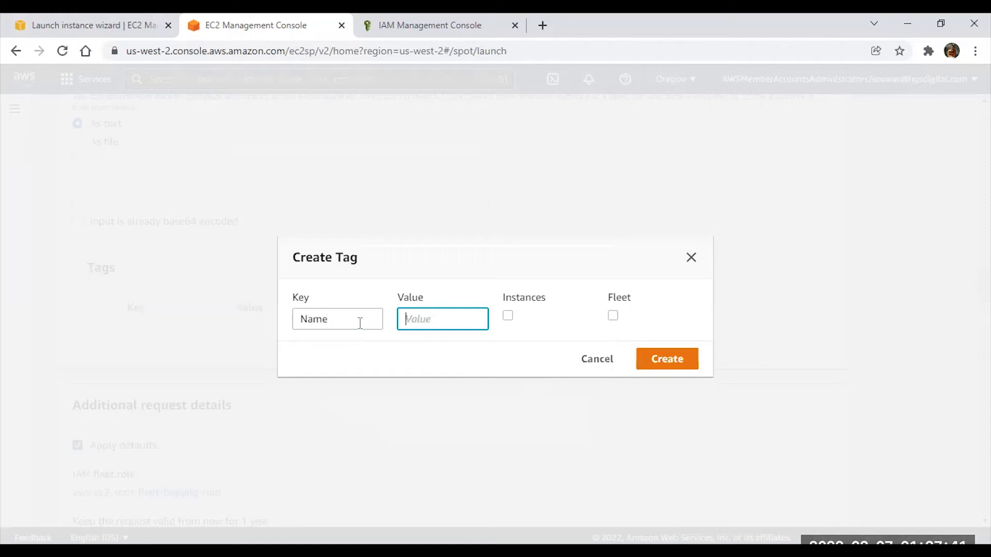
pyautogui.write('TestSpotRequest')
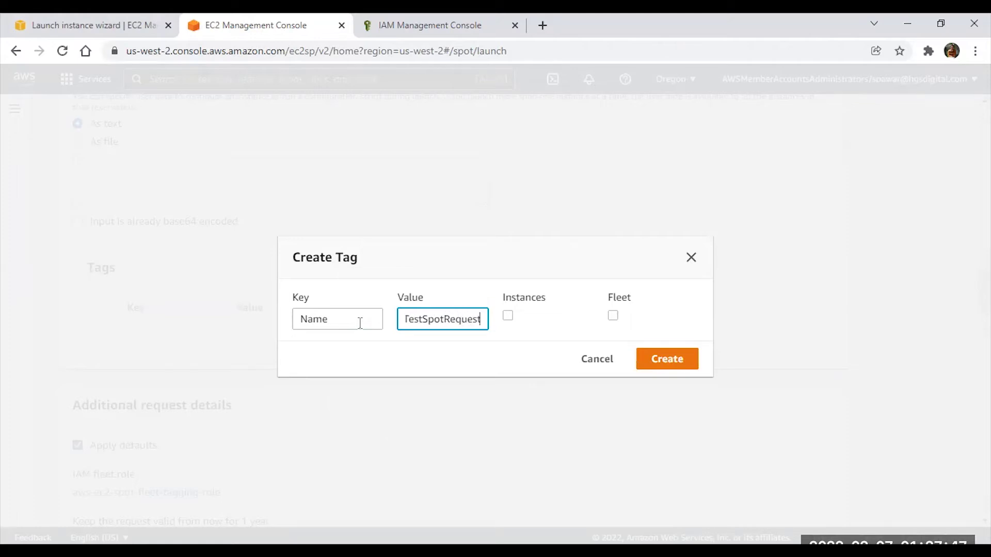
pyautogui.click(508, 316)
pyautogui.click(666, 358)
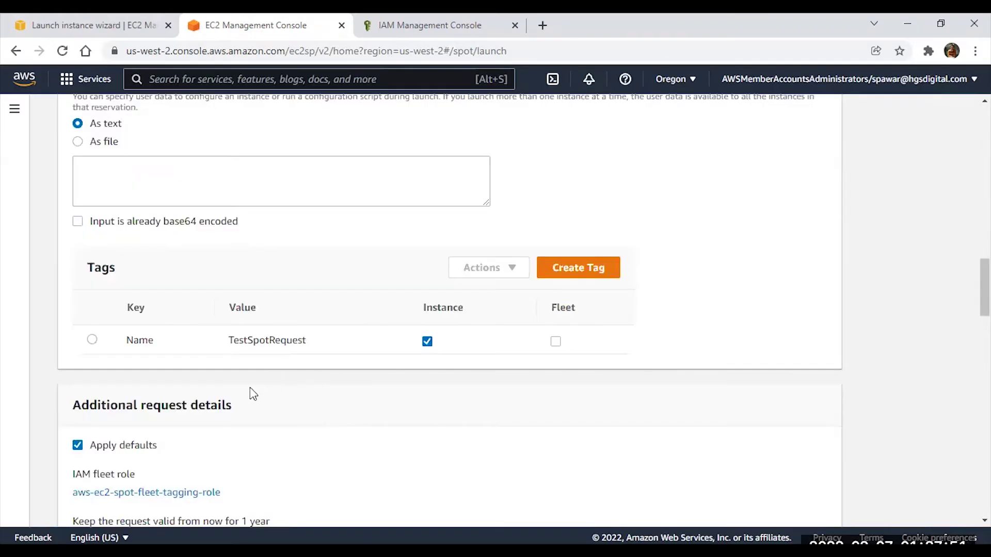
# Review the default additional request details, including the IAM fleet role aws-ec2-spot-fleet-tagging-role.
pyautogui.scroll(-3, 249, 394)
pyautogui.moveTo(77, 261); pyautogui.dragTo(234, 261)
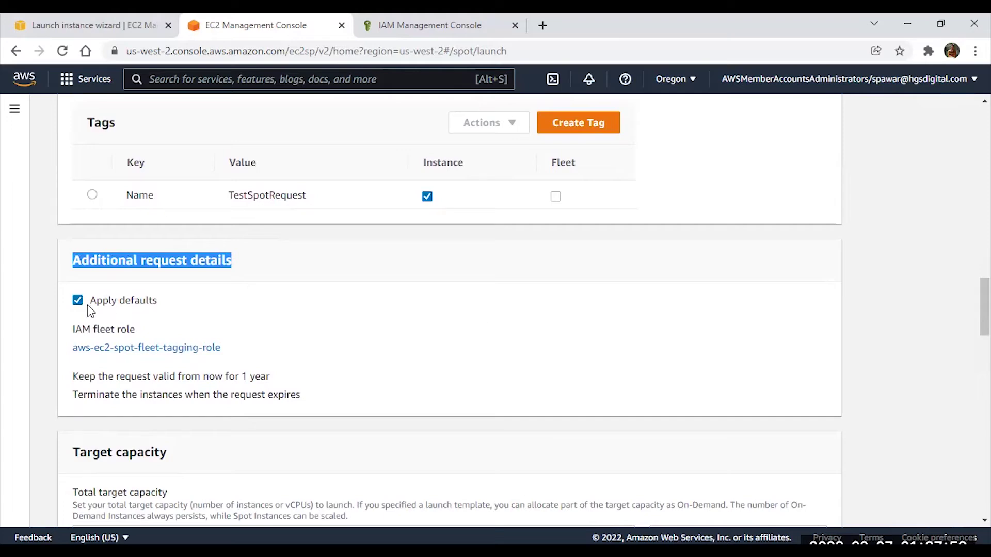
pyautogui.click(136, 314)
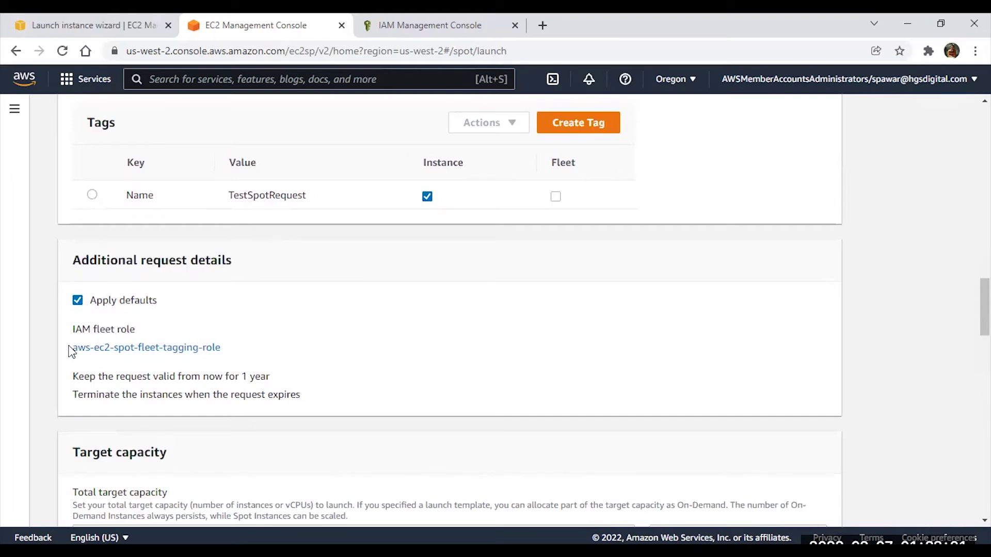
pyautogui.moveTo(71, 351); pyautogui.dragTo(225, 353)
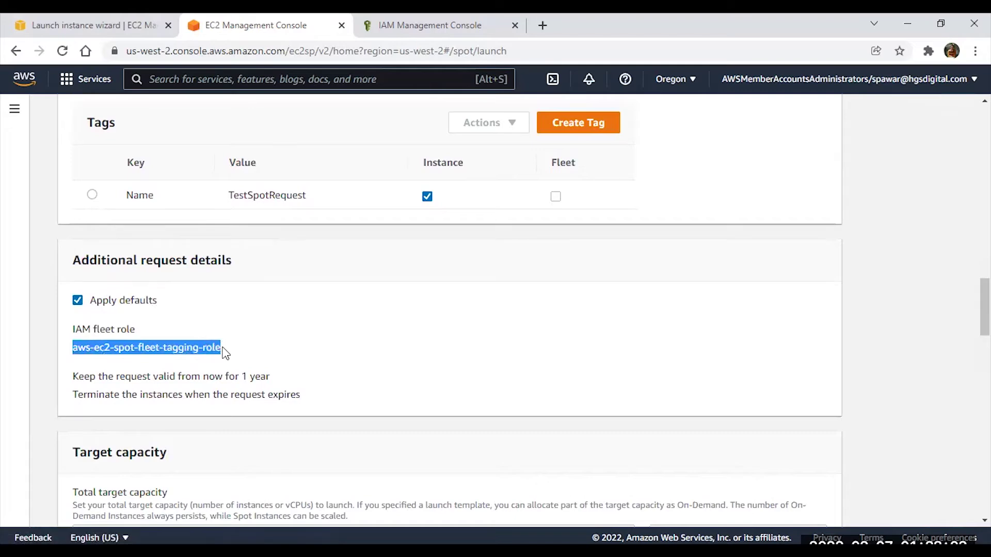
pyautogui.click(230, 354)
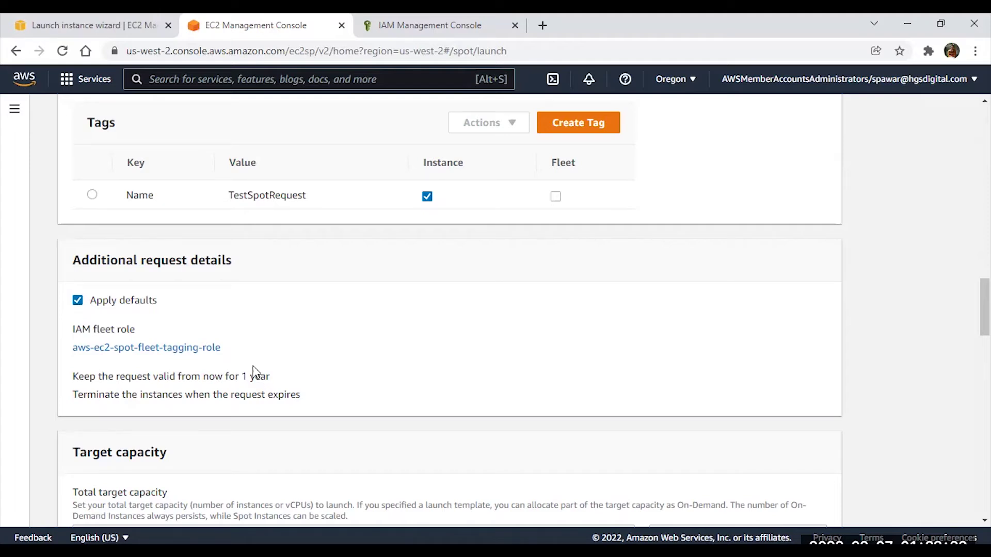
pyautogui.moveTo(227, 352); pyautogui.dragTo(71, 356)
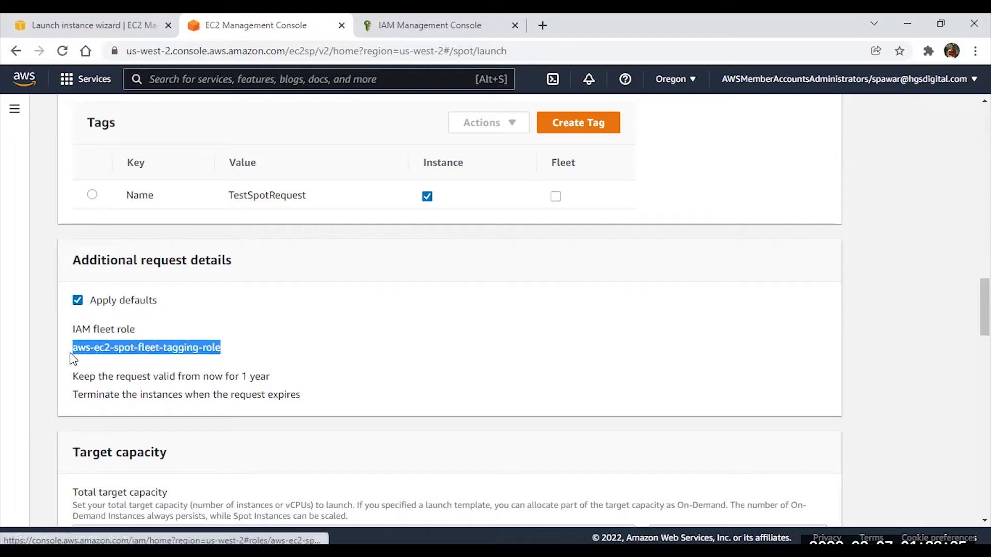
# Switch to the IAM console and examine the AmazonEC2SpotFleetTaggingRole policy's description and its allowed EC2 actions.
pyautogui.click(391, 25)
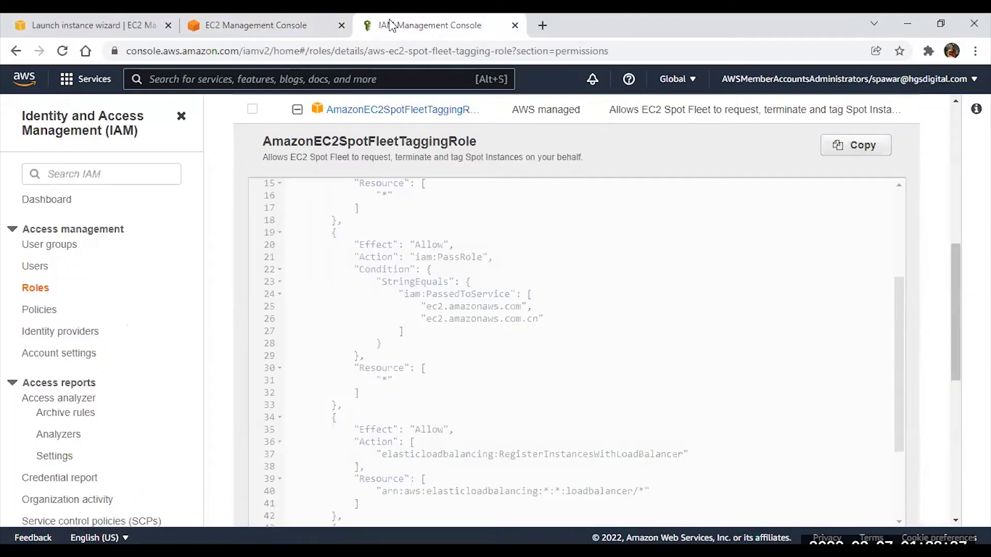
pyautogui.scroll(5, 372, 312)
pyautogui.scroll(4, 554, 134)
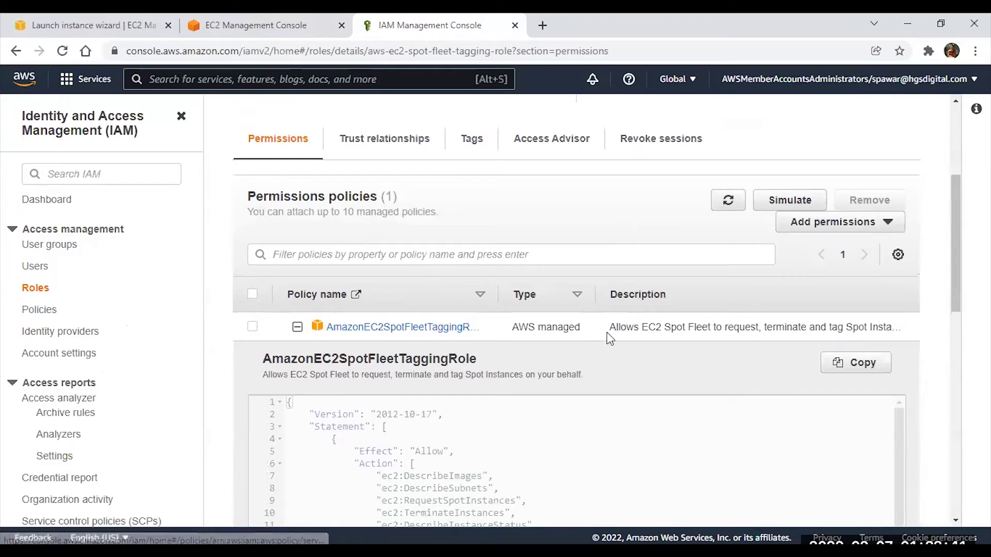
pyautogui.moveTo(609, 327); pyautogui.dragTo(688, 330)
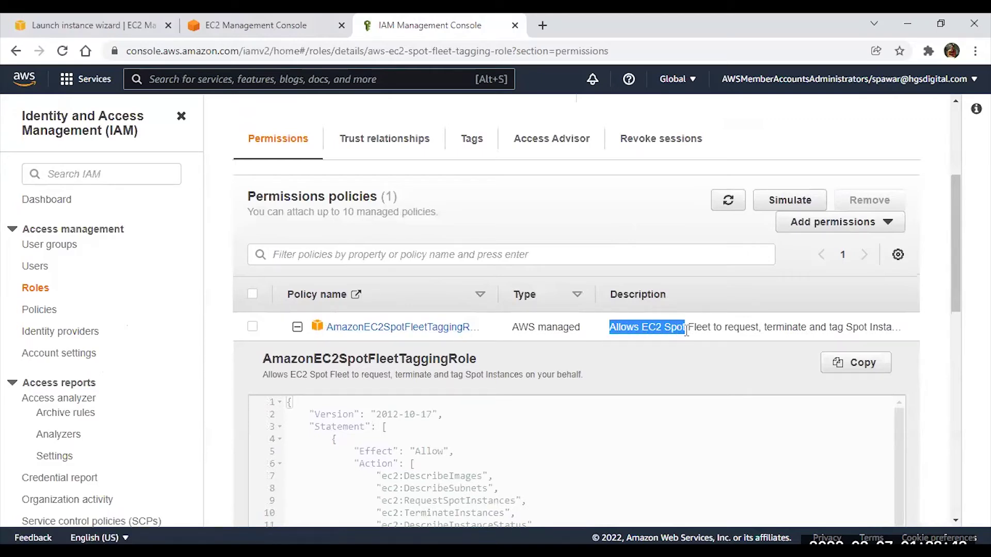
pyautogui.click(731, 328)
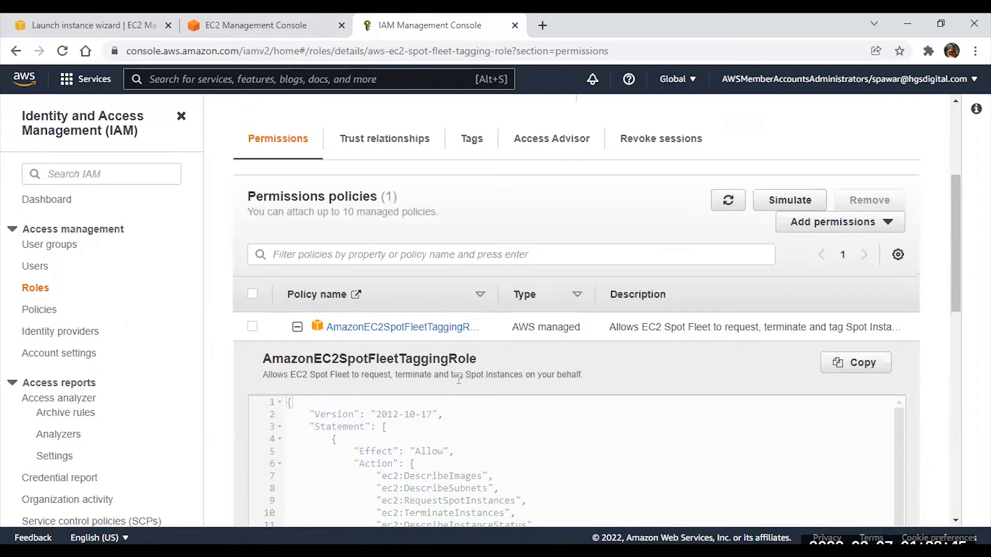
pyautogui.scroll(-1, 460, 378)
pyautogui.moveTo(375, 403); pyautogui.dragTo(521, 454)
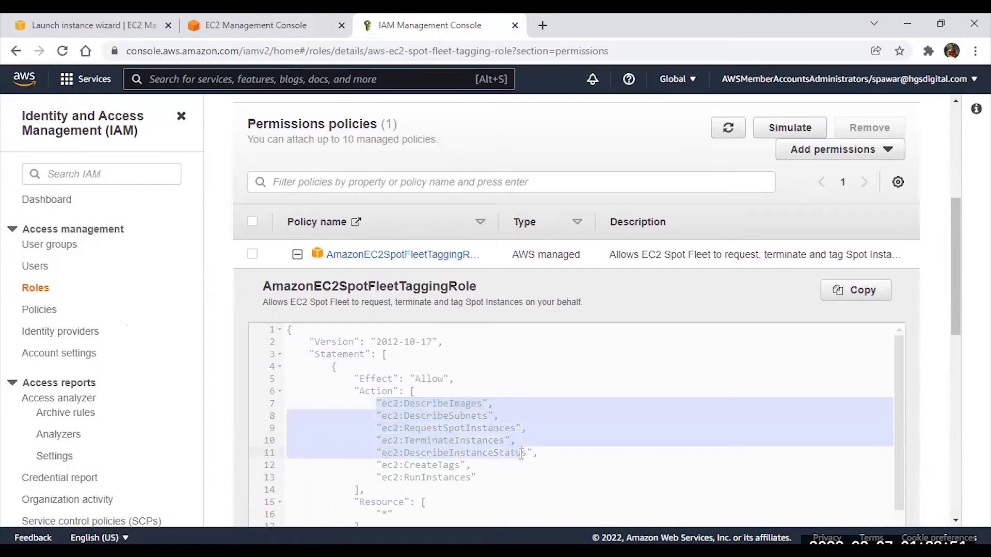
pyautogui.scroll(-1, 520, 455)
pyautogui.click(464, 423)
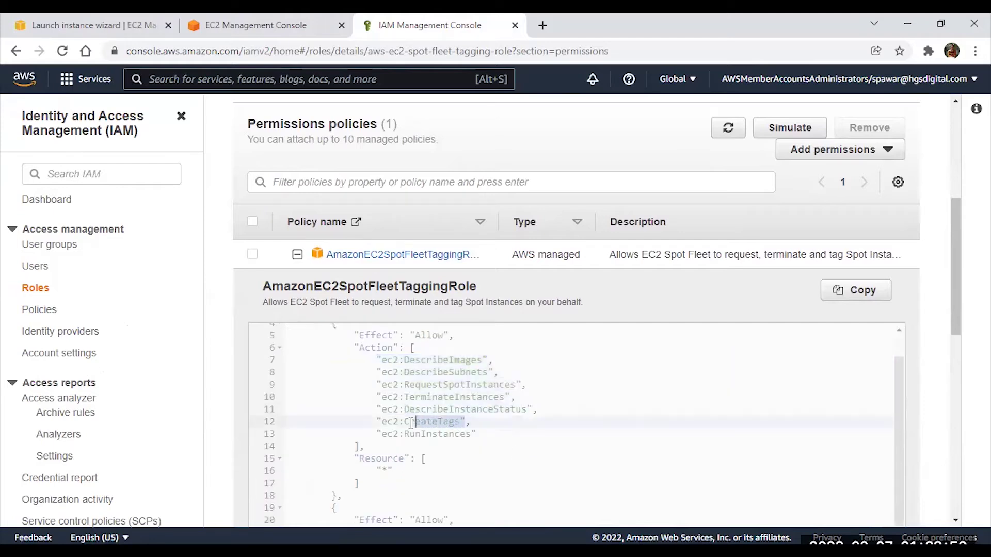
pyautogui.click(405, 434)
pyautogui.doubleClick(426, 434)
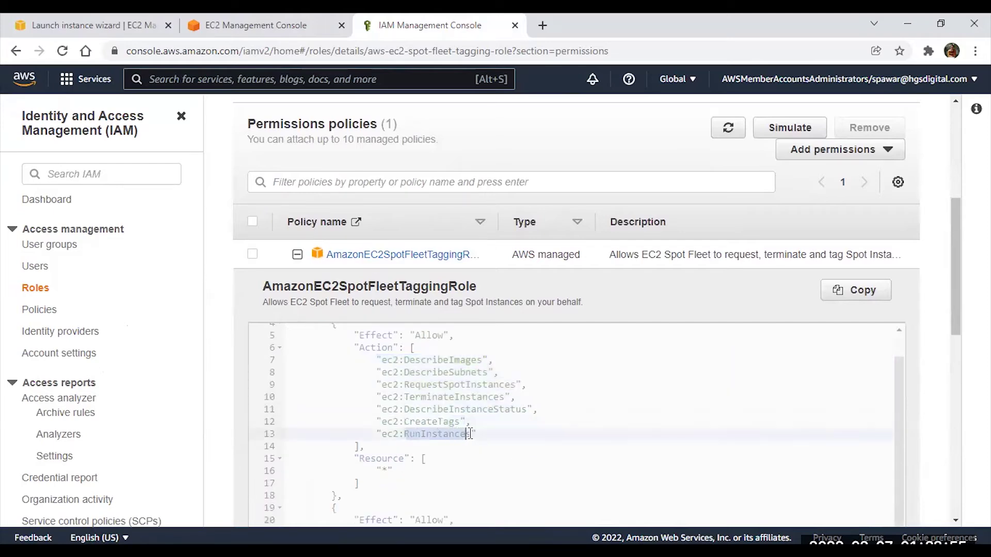
# Return to the Spot request in the EC2 console, check the request validity, and turn off the defaults for the additional request details.
pyautogui.click(280, 25)
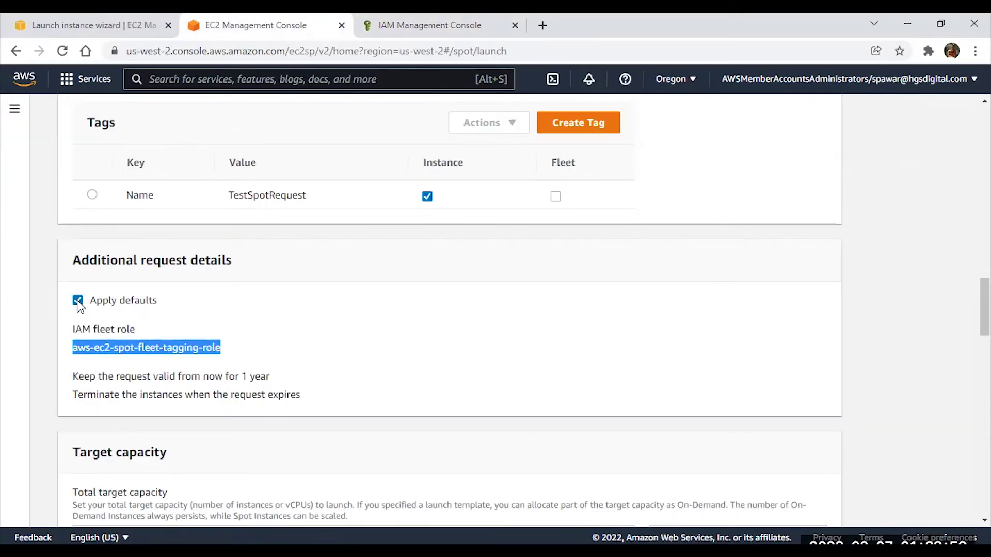
pyautogui.click(72, 382)
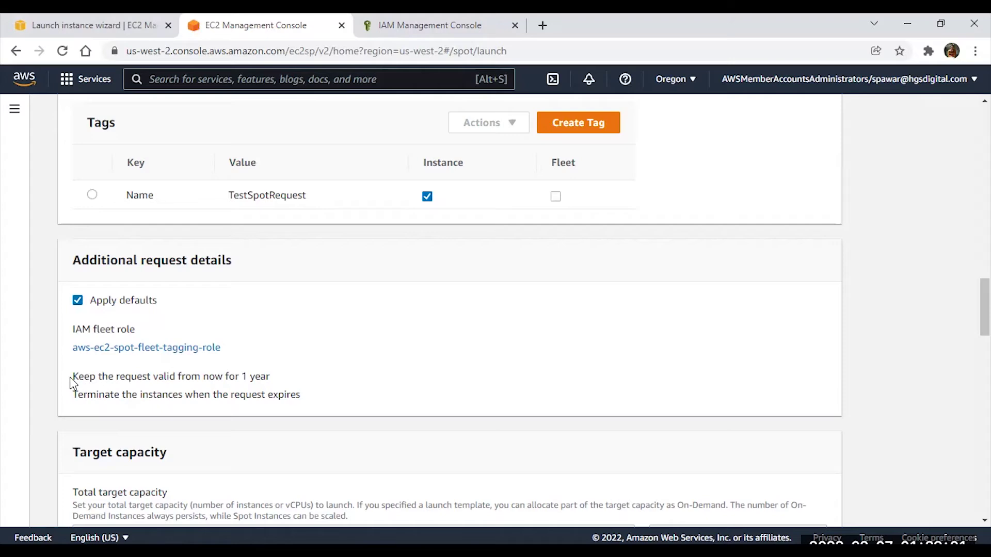
pyautogui.moveTo(72, 380); pyautogui.dragTo(272, 380)
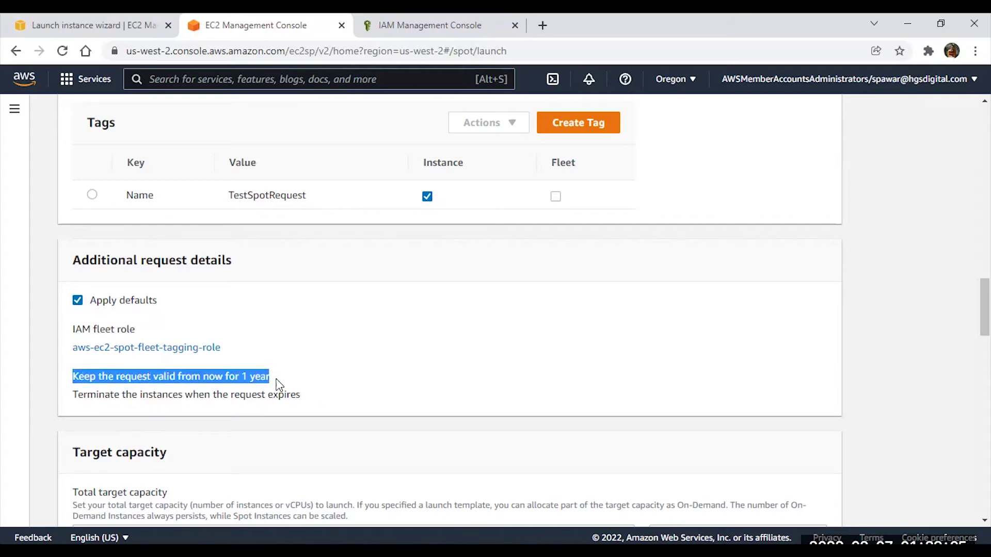
pyautogui.click(272, 380)
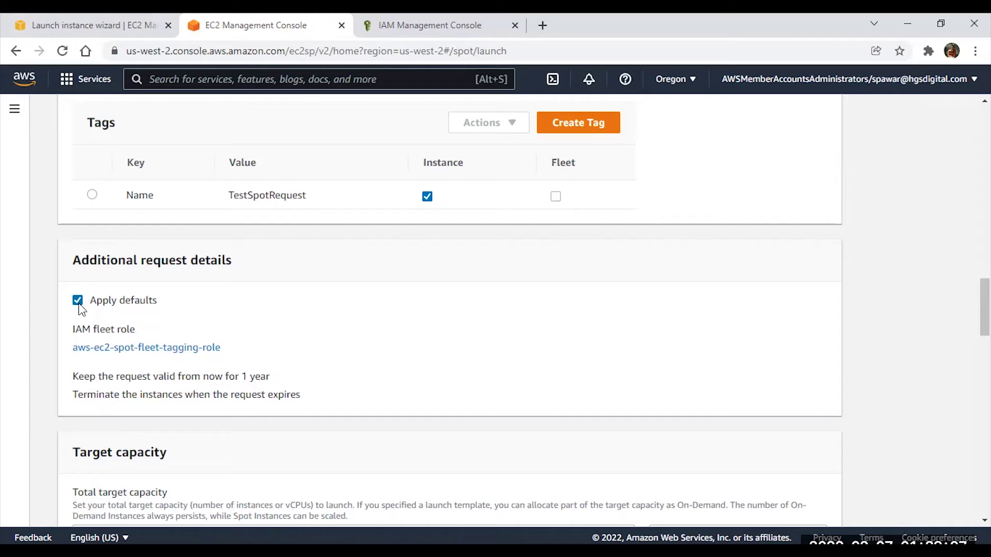
pyautogui.click(78, 302)
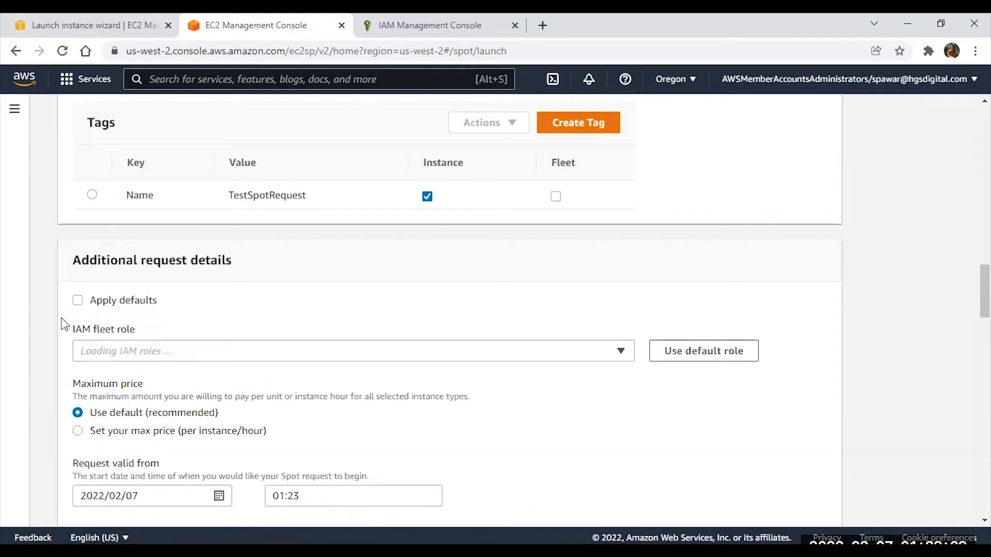
pyautogui.scroll(-1, 75, 316)
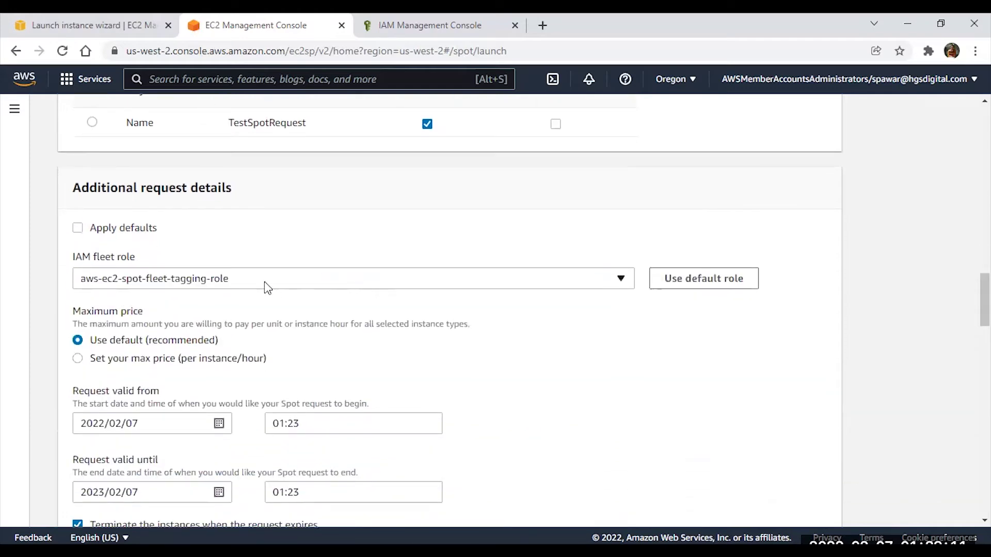
# Check the IAM fleet role choices and switch the maximum price to a custom price per instance/hour.
pyautogui.click(230, 287)
pyautogui.click(229, 286)
pyautogui.scroll(-2, 230, 286)
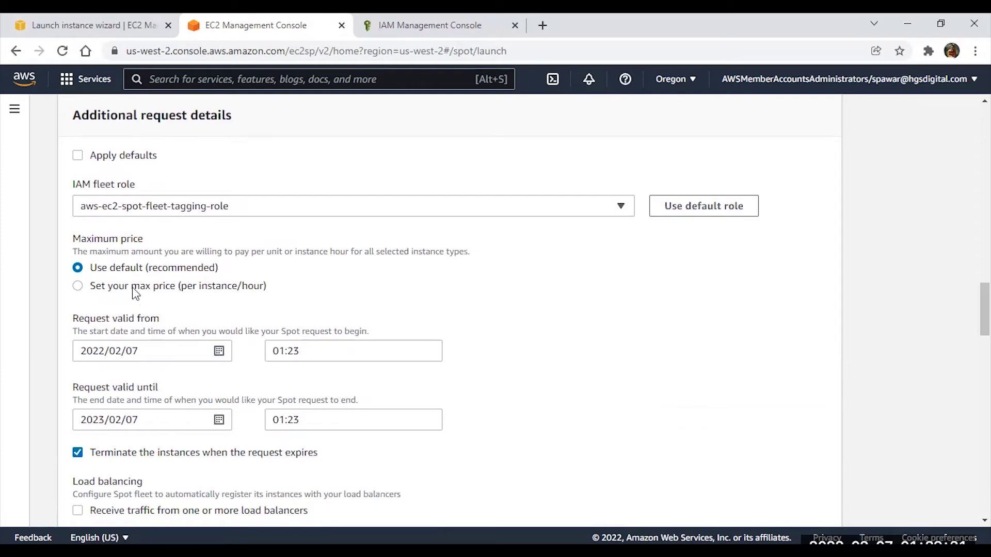
pyautogui.click(132, 287)
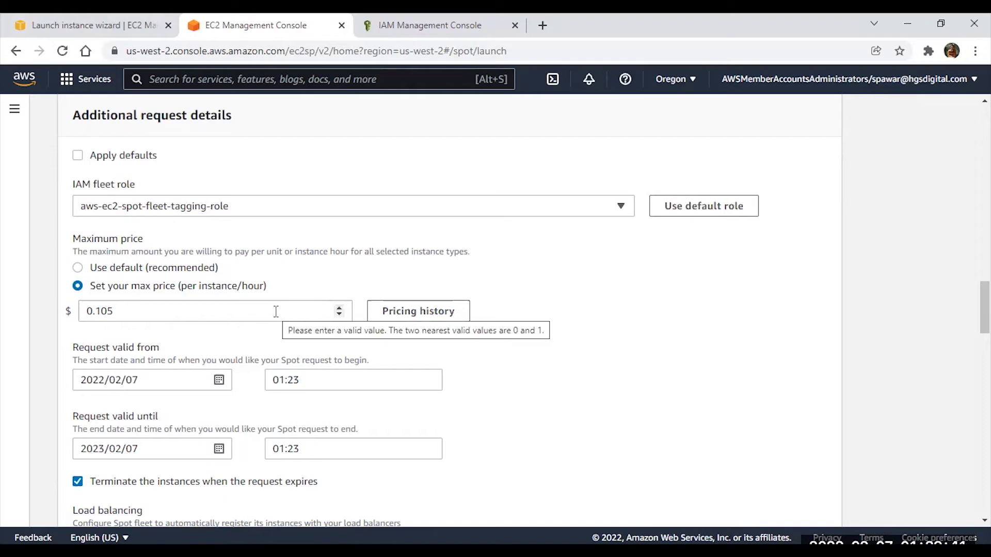
# Restore the recommended default maximum price and set the Spot request's end to 2022/02/07 at 01:32.
pyautogui.click(114, 269)
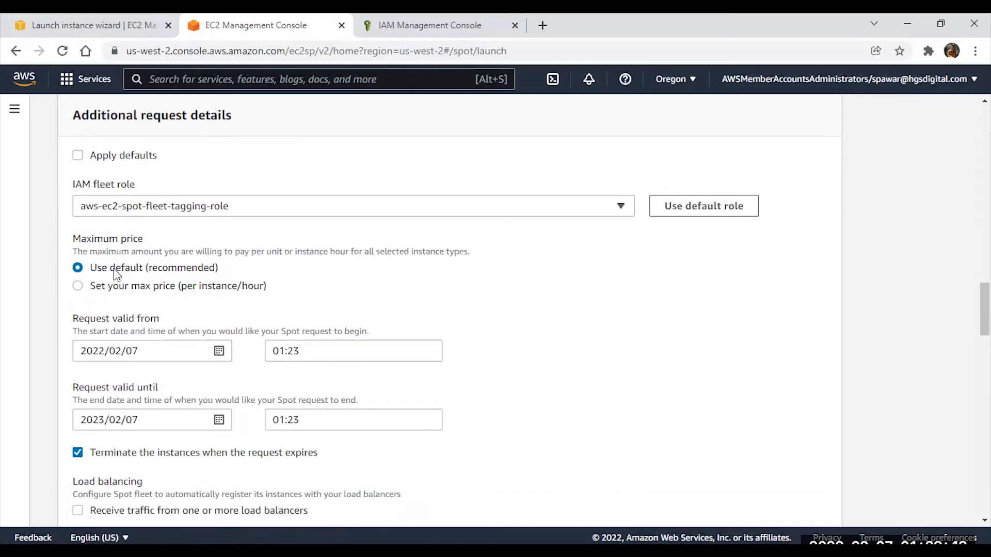
pyautogui.scroll(-1, 87, 268)
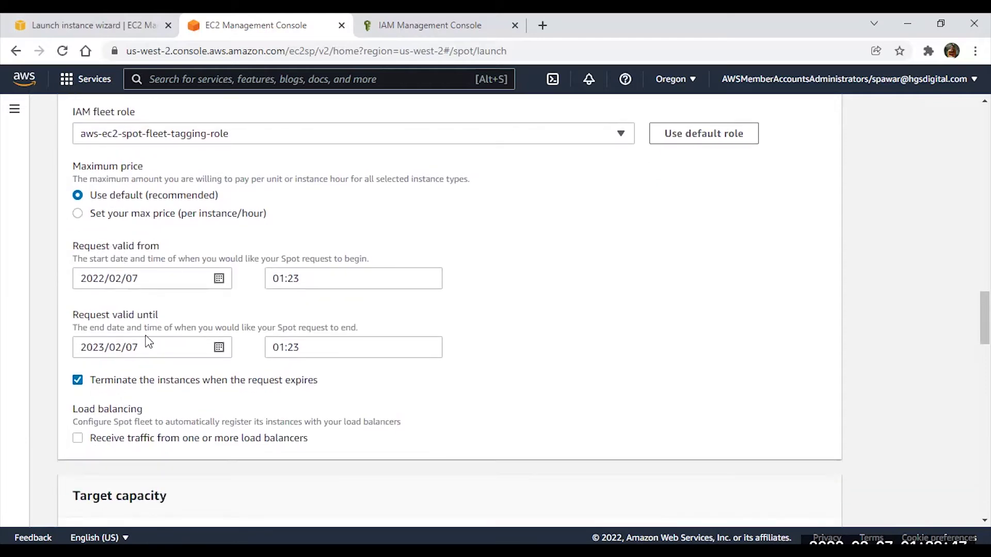
pyautogui.click(105, 347)
pyautogui.press('BackSpace')
pyautogui.write('2')
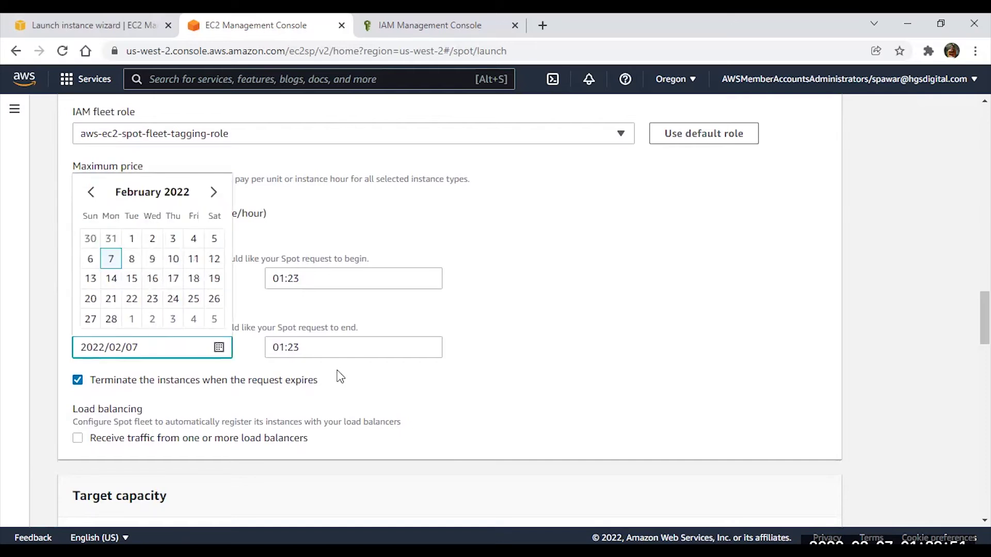
pyautogui.click(324, 346)
pyautogui.press('BackSpace')
pyautogui.press('BackSpace')
pyautogui.write('32')
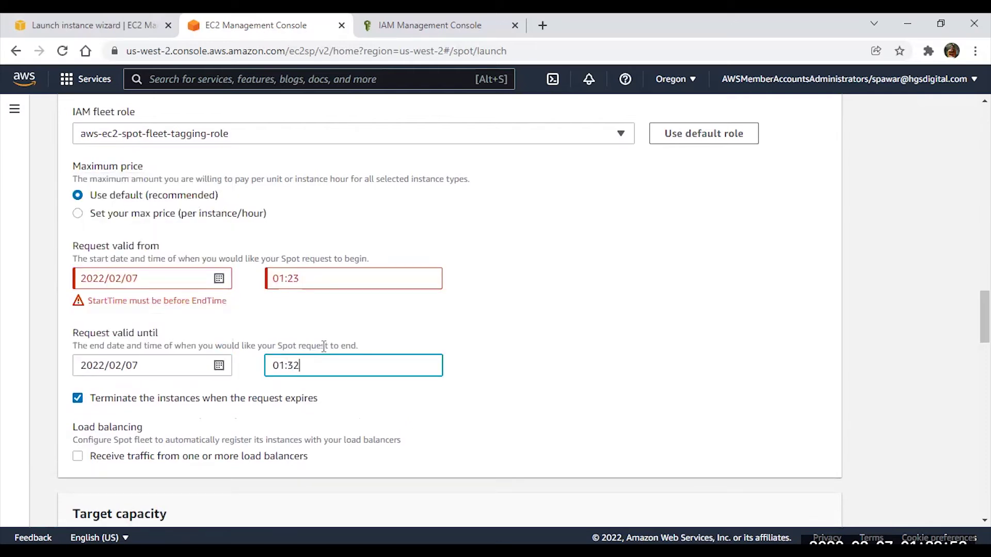
pyautogui.click(483, 323)
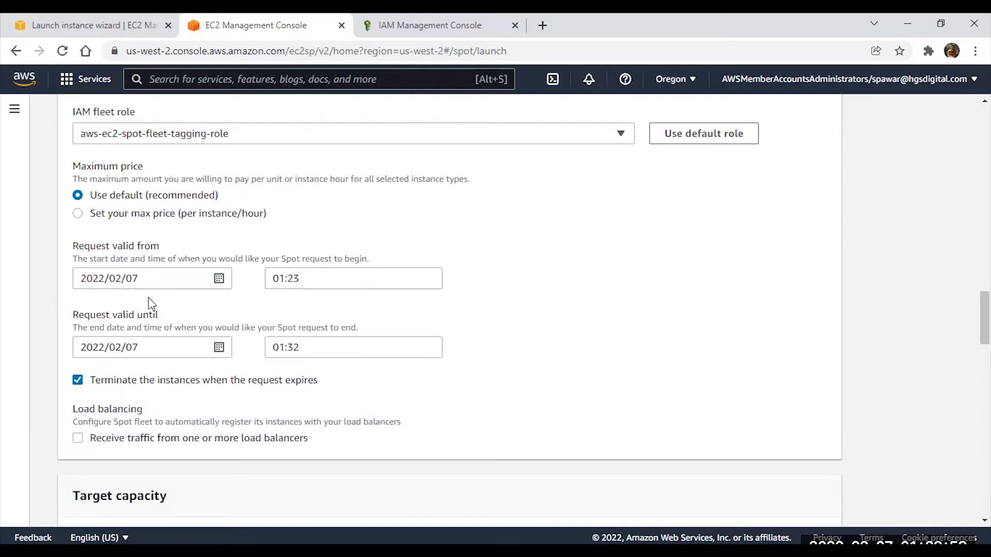
# Check the calendar for the request's start date and toggle instance termination on expiry off and back on.
pyautogui.click(138, 276)
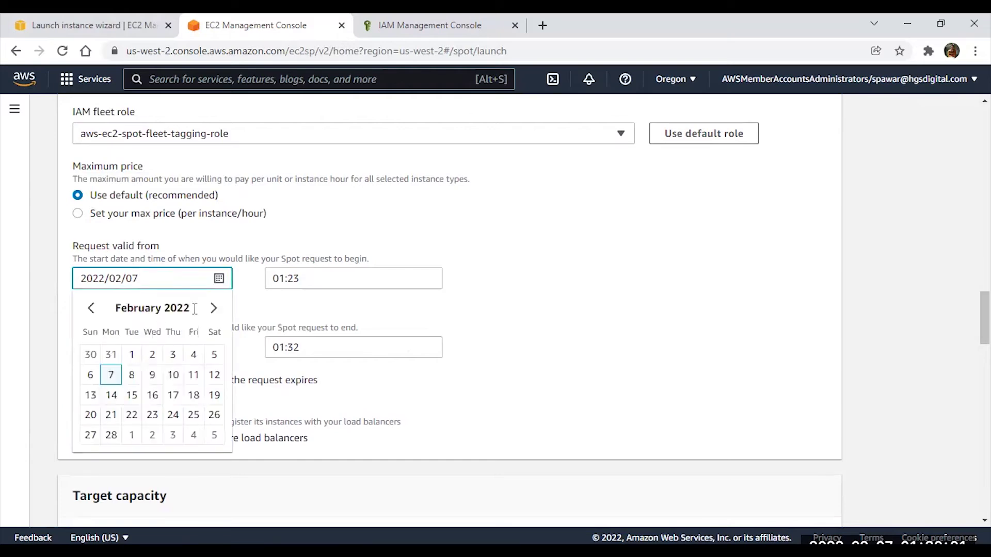
pyautogui.click(538, 343)
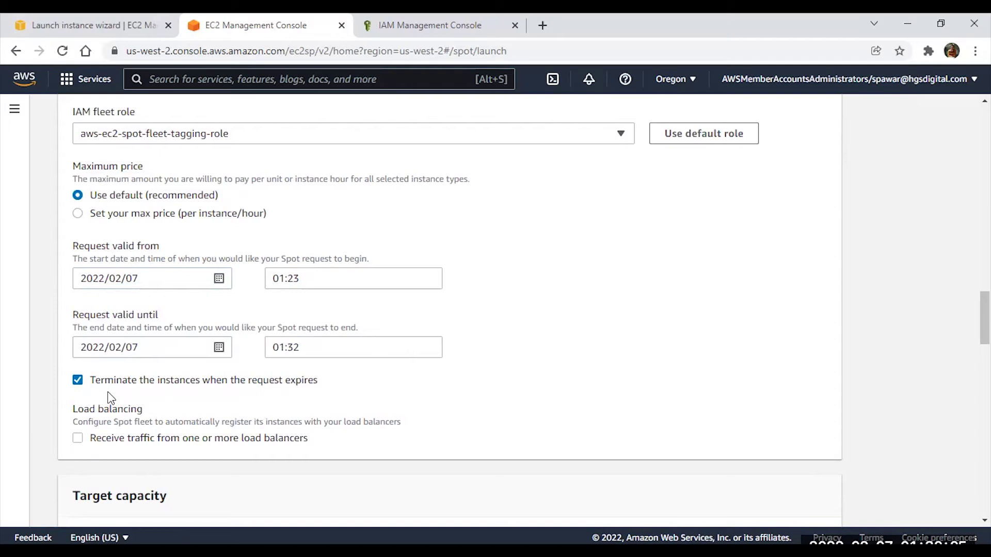
pyautogui.click(78, 382)
pyautogui.click(78, 382)
# Try a total target capacity of 2 instances, and set it back to 1.
pyautogui.scroll(-2, 78, 371)
pyautogui.scroll(-2, 105, 351)
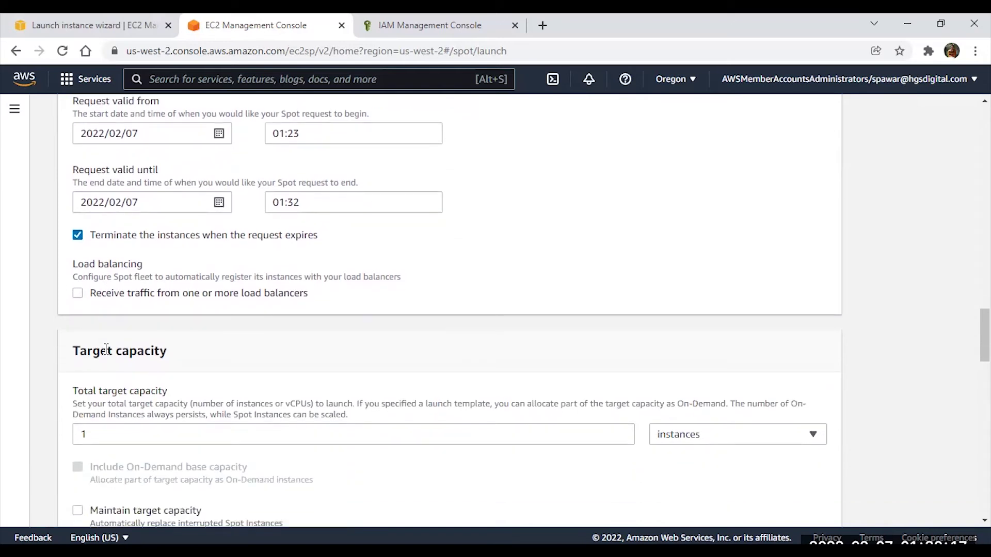
pyautogui.scroll(-3, 106, 354)
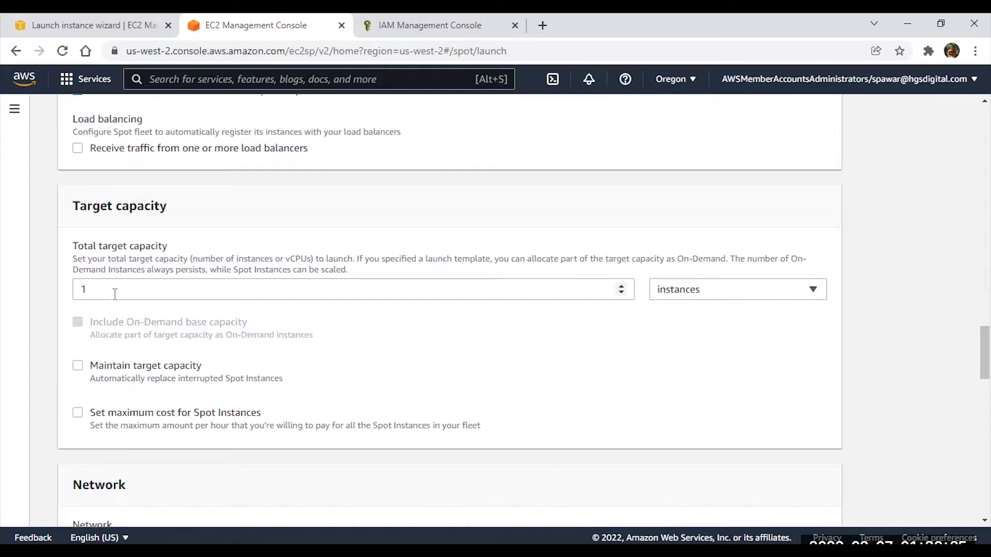
pyautogui.click(115, 294)
pyautogui.press('BackSpace')
pyautogui.write('23')
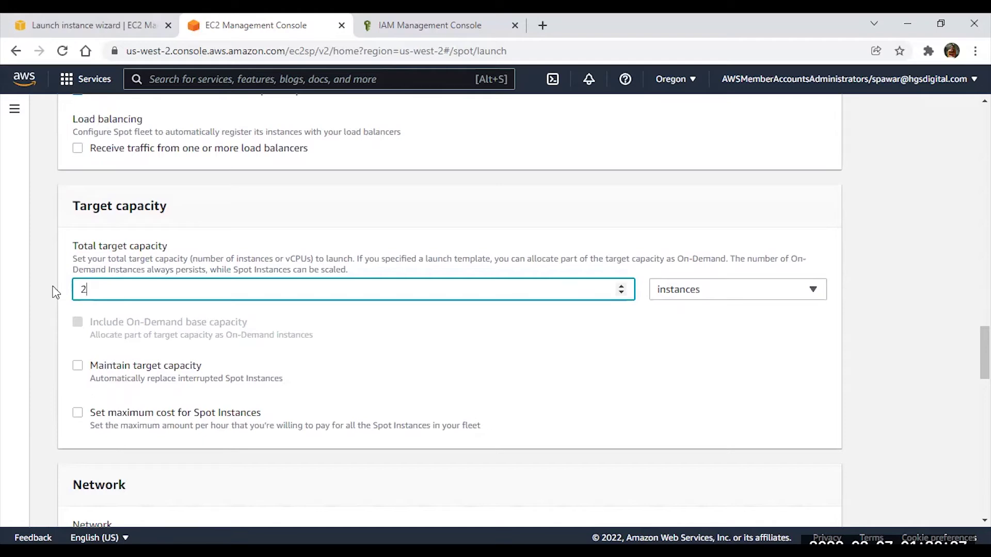
pyautogui.press('BackSpace')
pyautogui.press('BackSpace')
pyautogui.write('1')
# Turn on Maintain target capacity and review the interruption behavior choices, keeping Terminate.
pyautogui.scroll(-1, 55, 292)
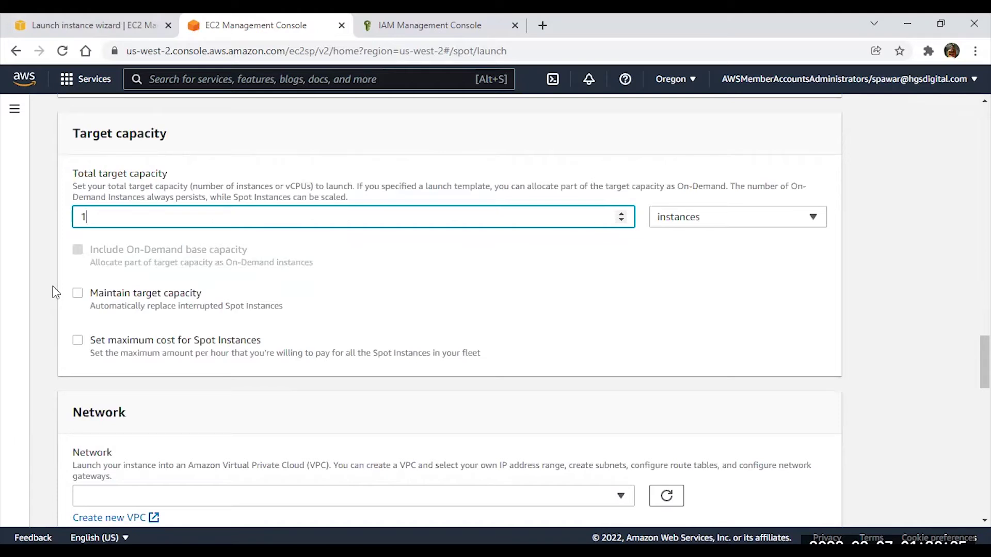
pyautogui.click(79, 294)
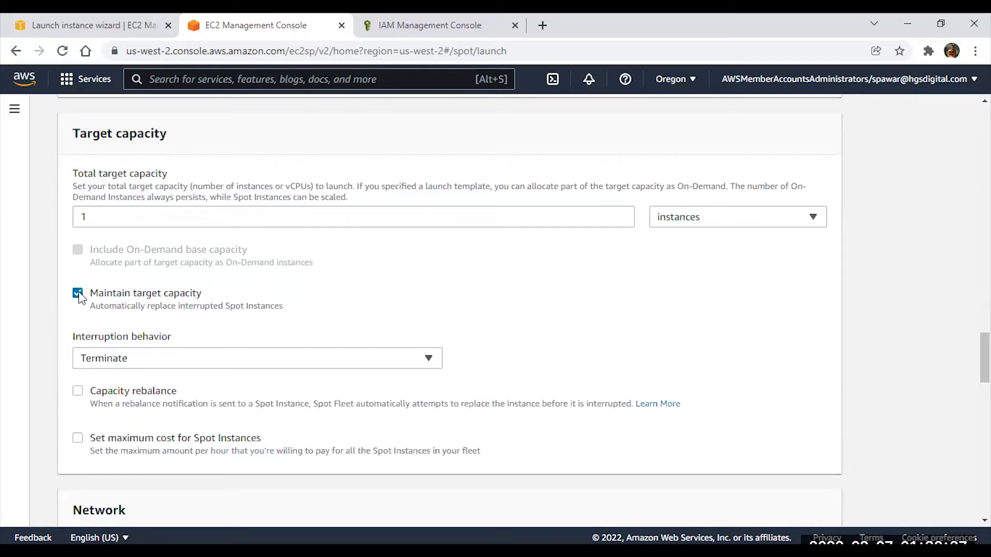
pyautogui.scroll(-1, 51, 330)
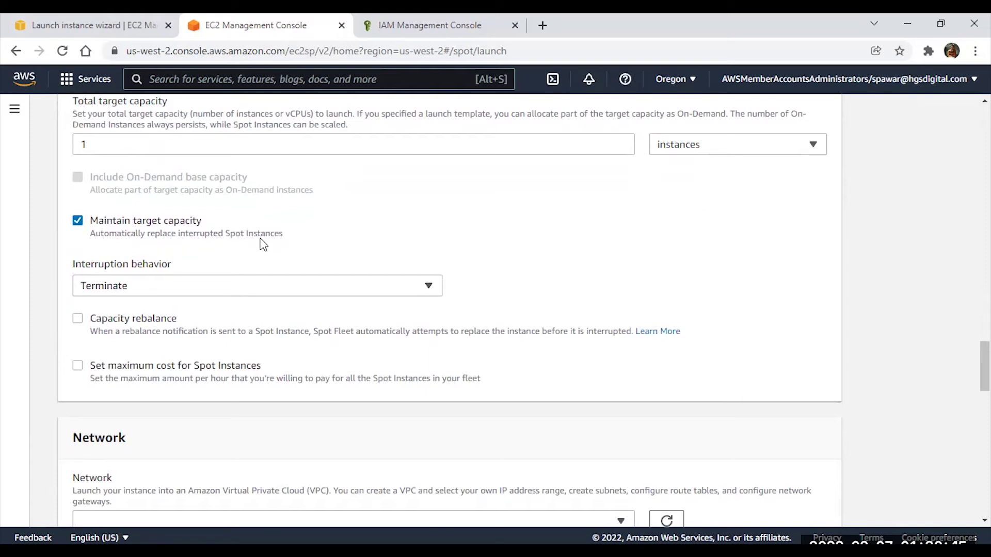
pyautogui.click(239, 288)
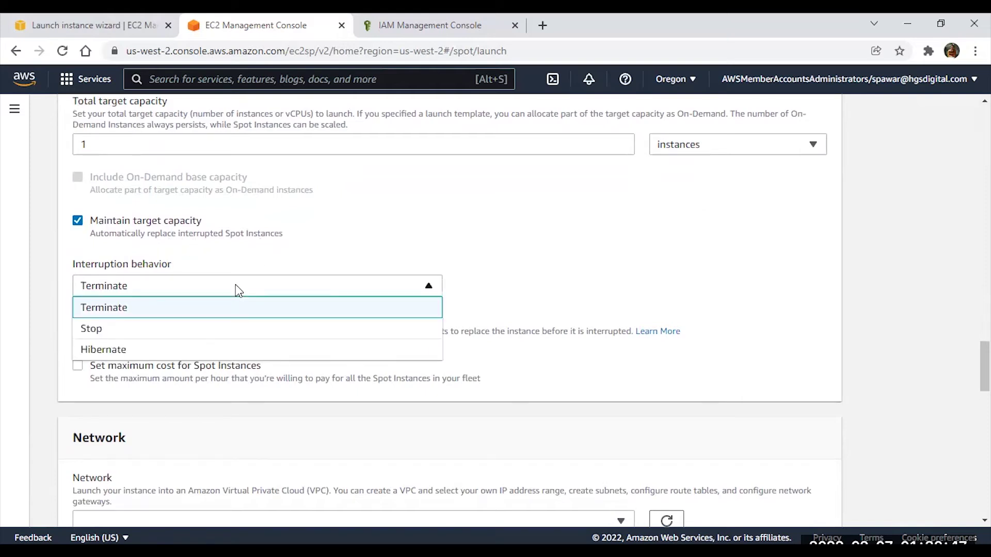
pyautogui.click(239, 290)
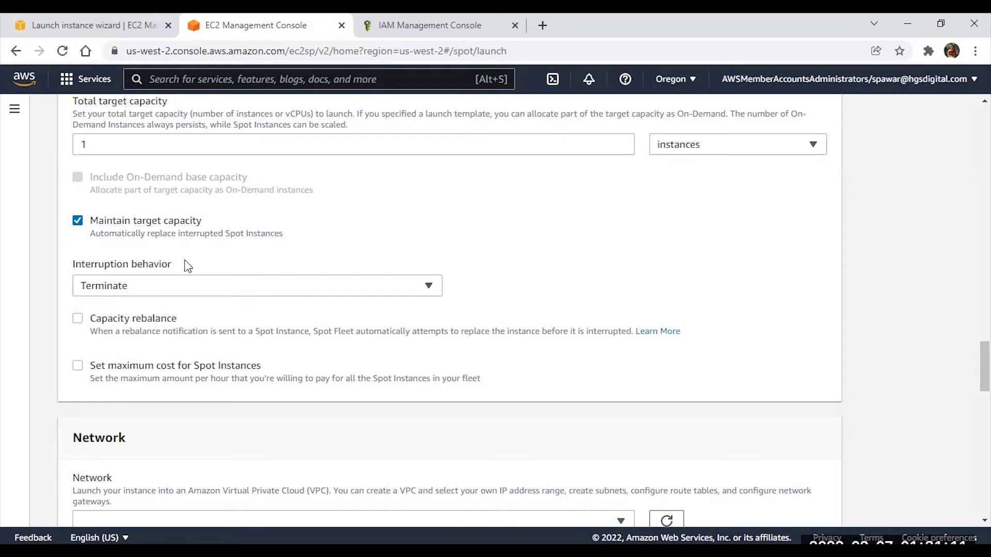
pyautogui.click(110, 285)
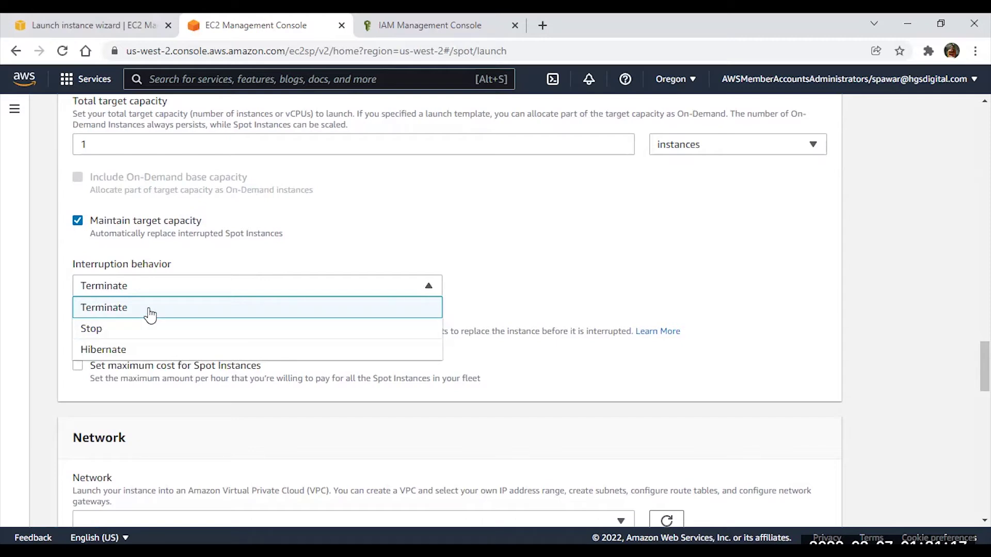
pyautogui.click(401, 237)
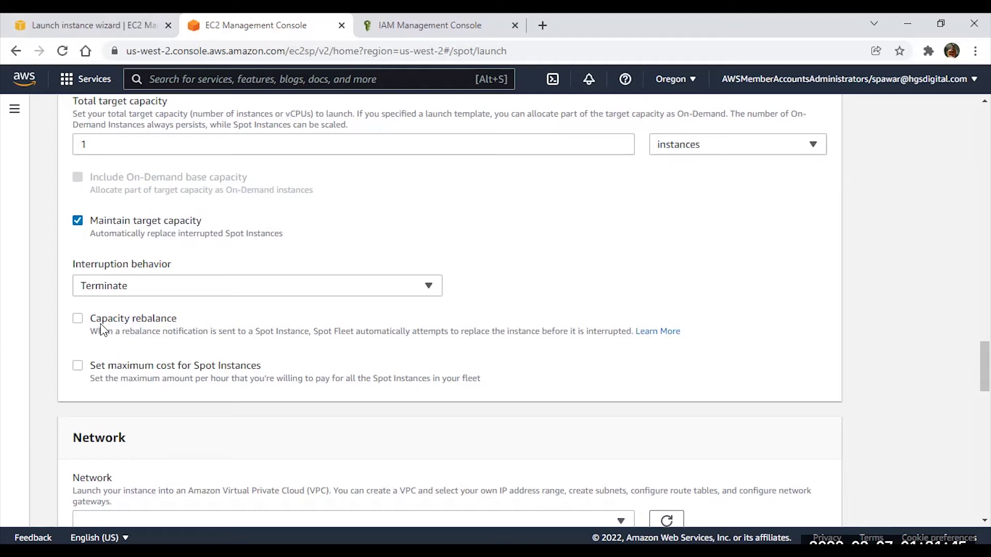
# Try Capacity rebalance with the Launch only and Launch before terminate replacement strategies, and turn it off again.
pyautogui.click(79, 323)
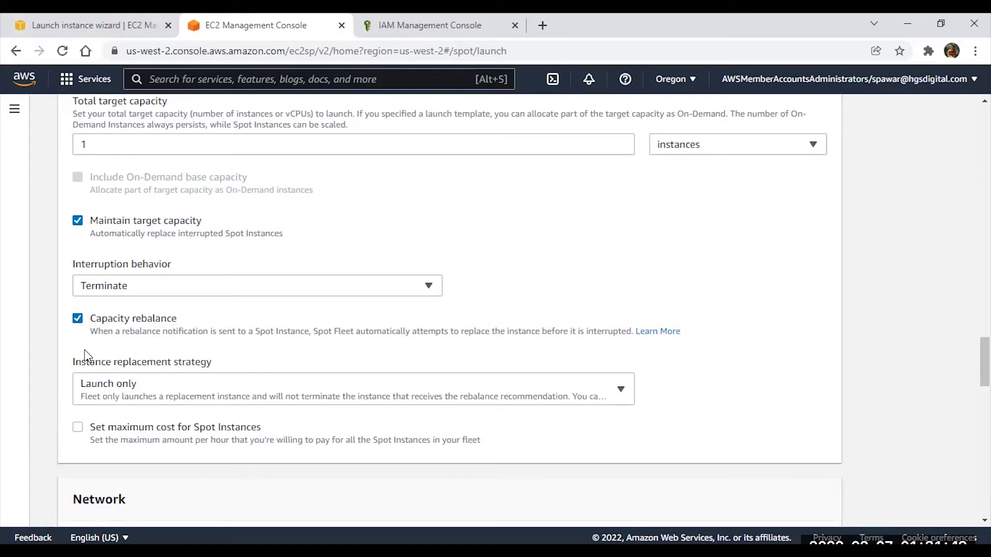
pyautogui.moveTo(78, 366); pyautogui.dragTo(223, 364)
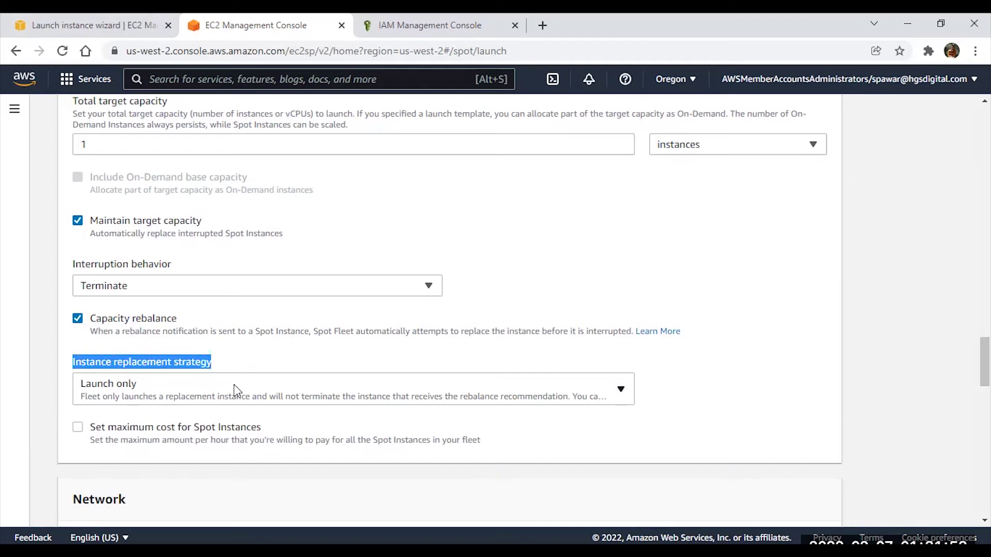
pyautogui.click(234, 384)
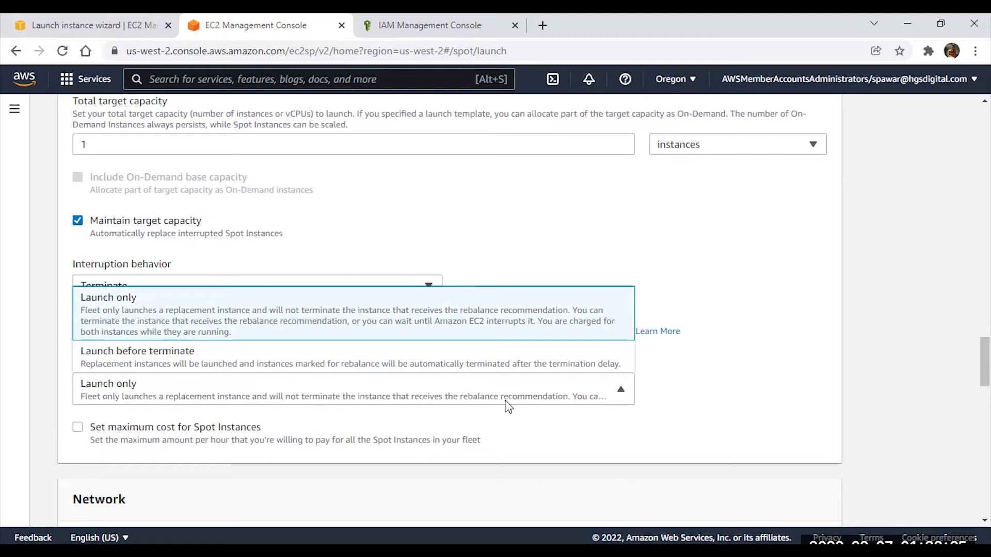
pyautogui.doubleClick(265, 360)
pyautogui.click(196, 390)
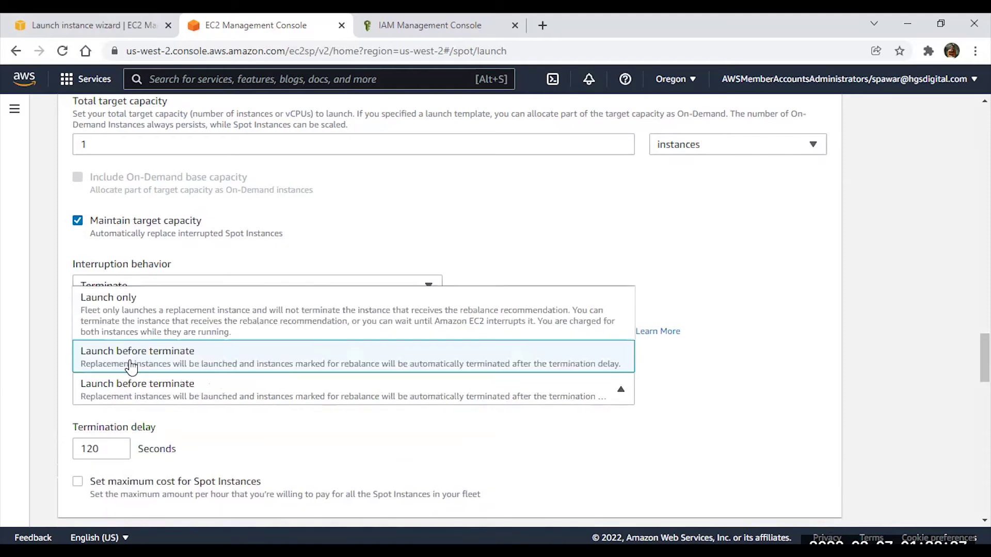
pyautogui.click(154, 305)
pyautogui.click(77, 319)
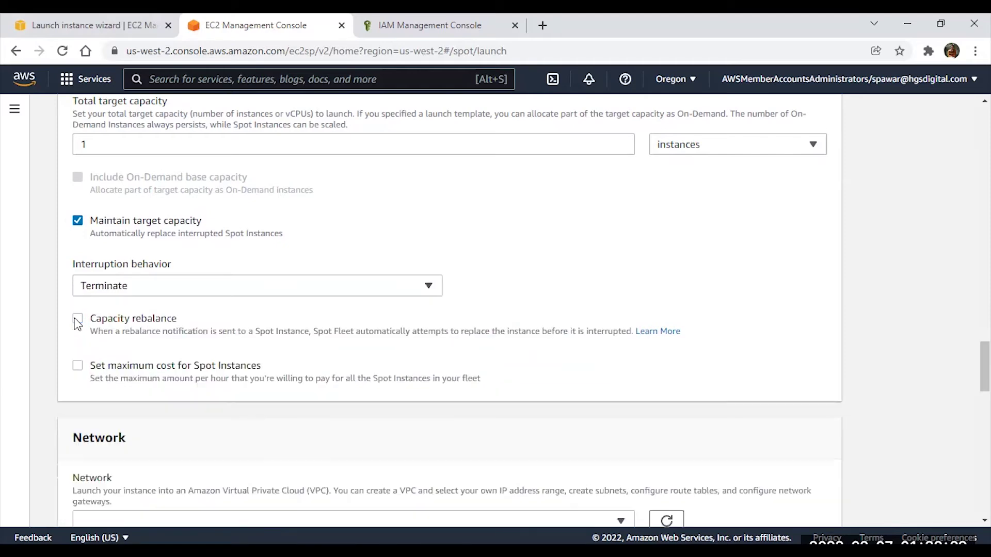
# Try a maximum cost of $1 per hour for the Spot Instances, and disable that limit again.
pyautogui.click(77, 367)
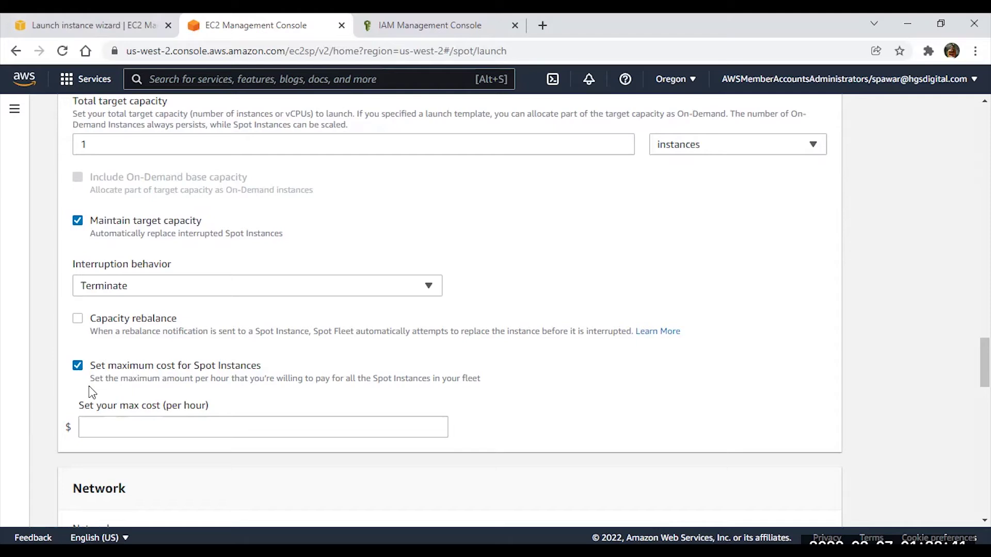
pyautogui.click(407, 426)
pyautogui.write('1')
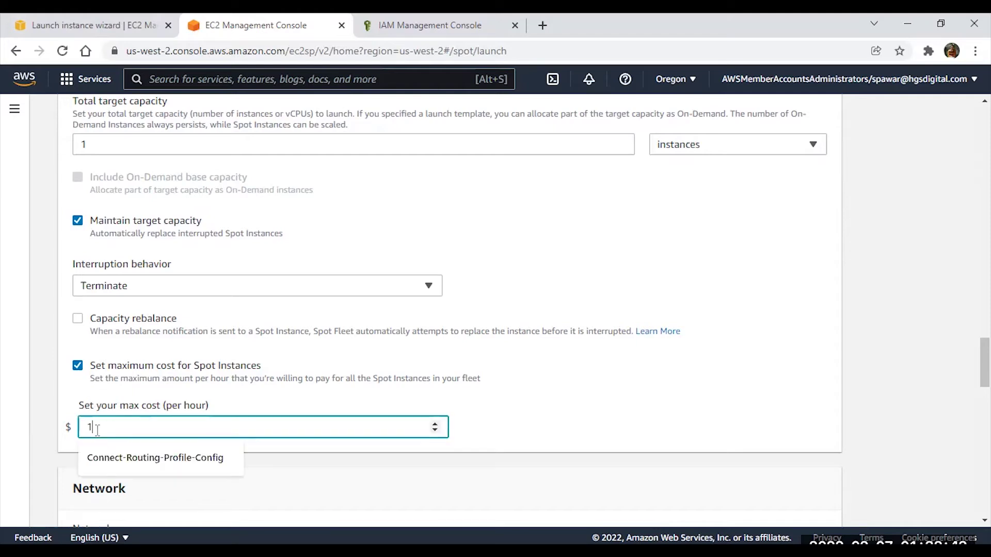
pyautogui.click(443, 404)
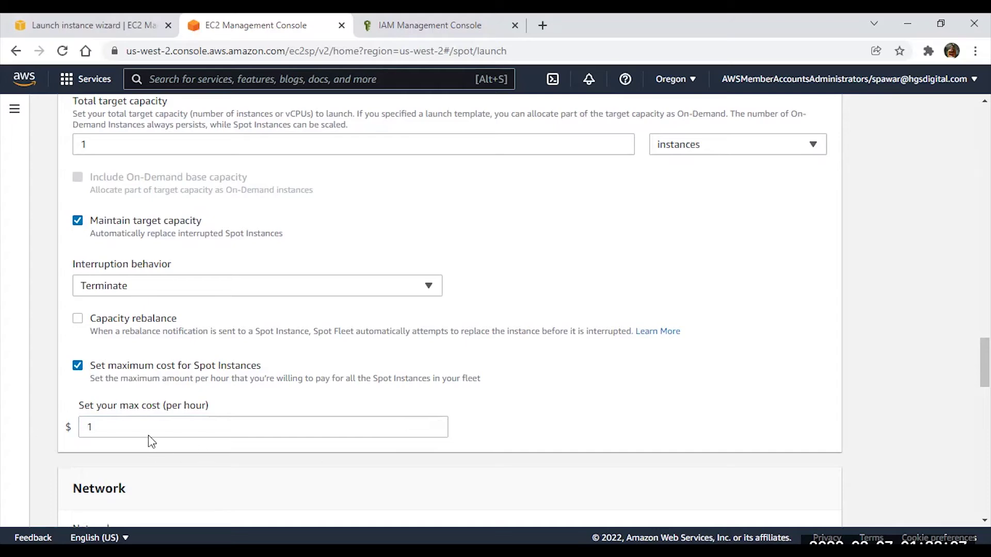
pyautogui.click(80, 367)
# Select the VPC with the 172.30.0.0/16 range as the network and look over its Availability Zones.
pyautogui.scroll(-4, 84, 369)
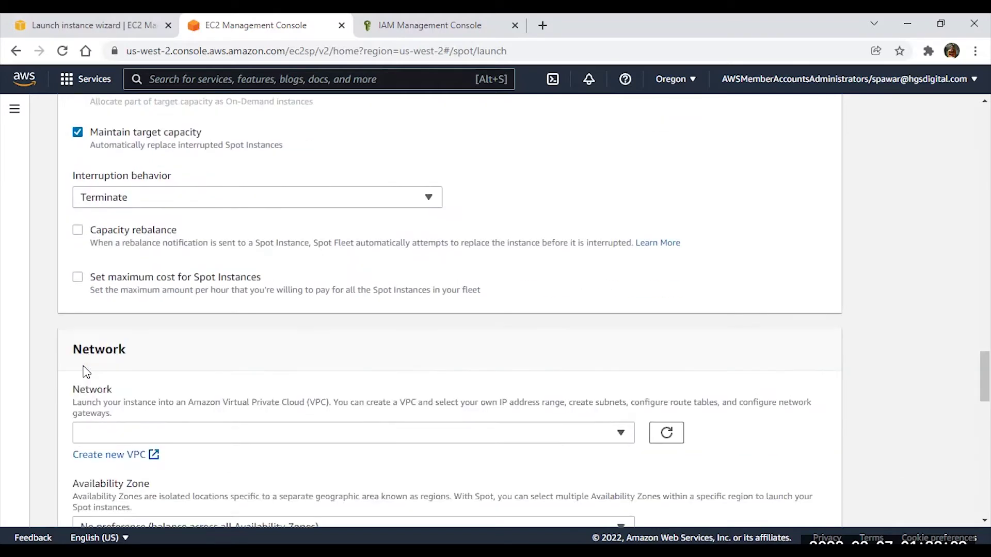
pyautogui.click(233, 305)
pyautogui.click(221, 328)
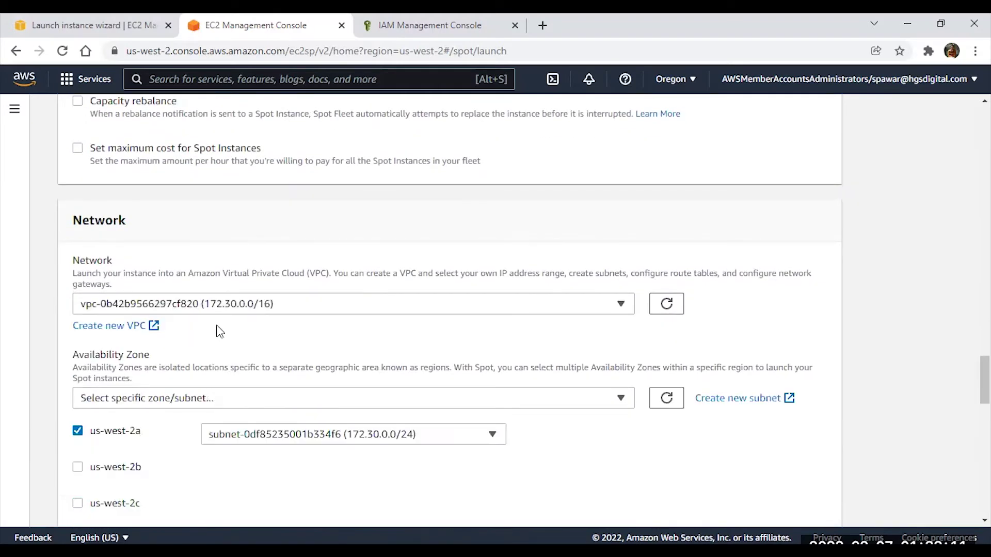
pyautogui.scroll(-5, 217, 324)
pyautogui.scroll(-4, 218, 324)
pyautogui.scroll(5, 222, 325)
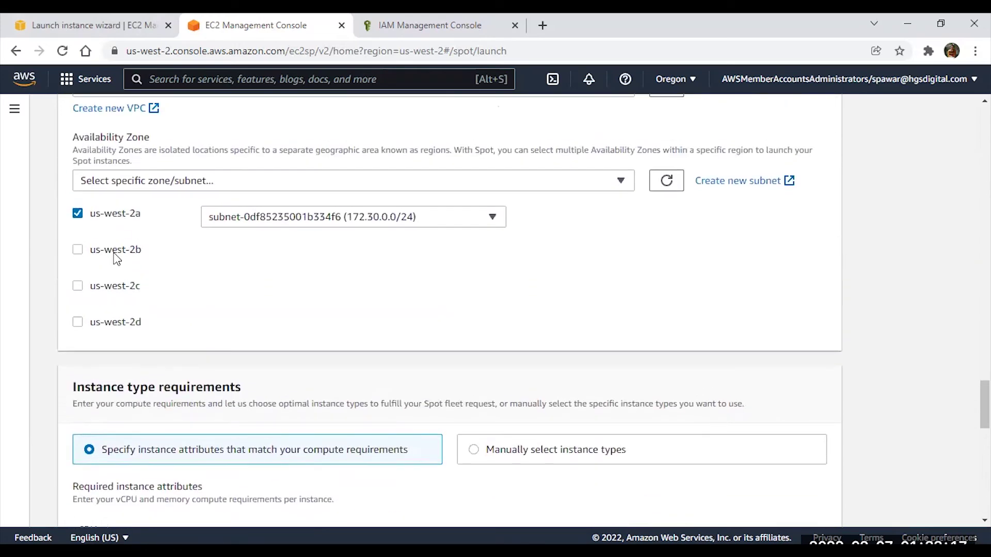
# Switch the instance type requirements to manually selected instance types and examine the columns of the fleet's instance list.
pyautogui.scroll(-3, 115, 256)
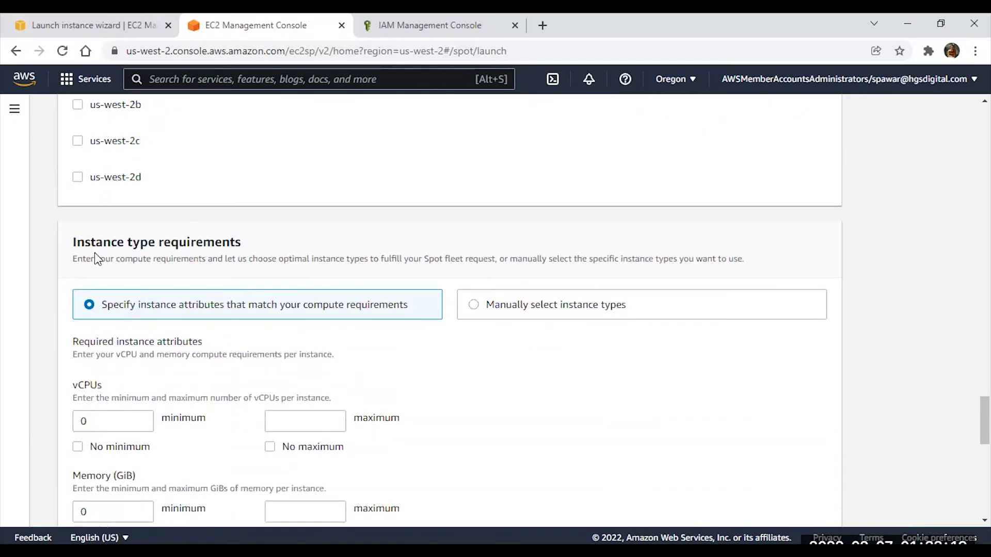
pyautogui.moveTo(71, 247); pyautogui.dragTo(242, 246)
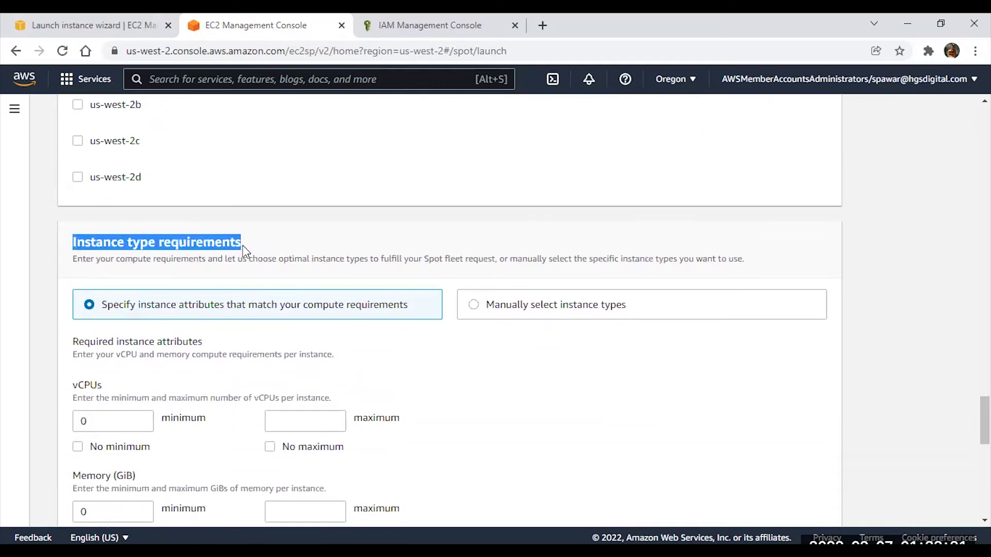
pyautogui.scroll(-2, 243, 246)
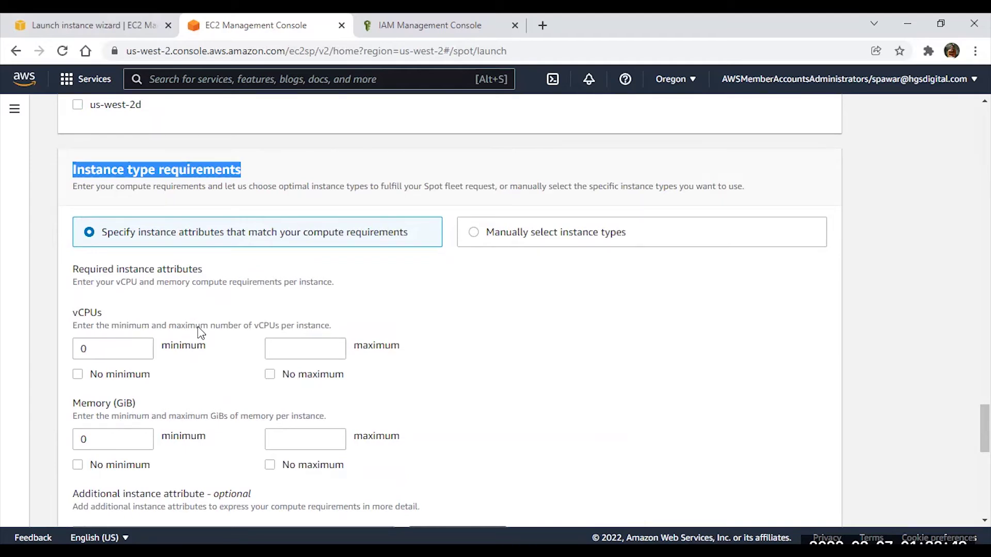
pyautogui.click(119, 348)
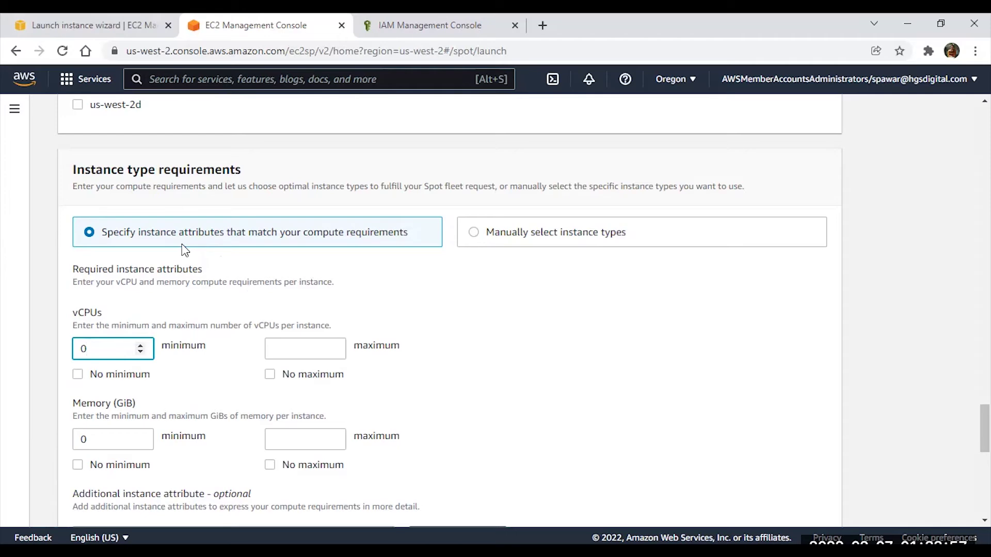
pyautogui.click(471, 235)
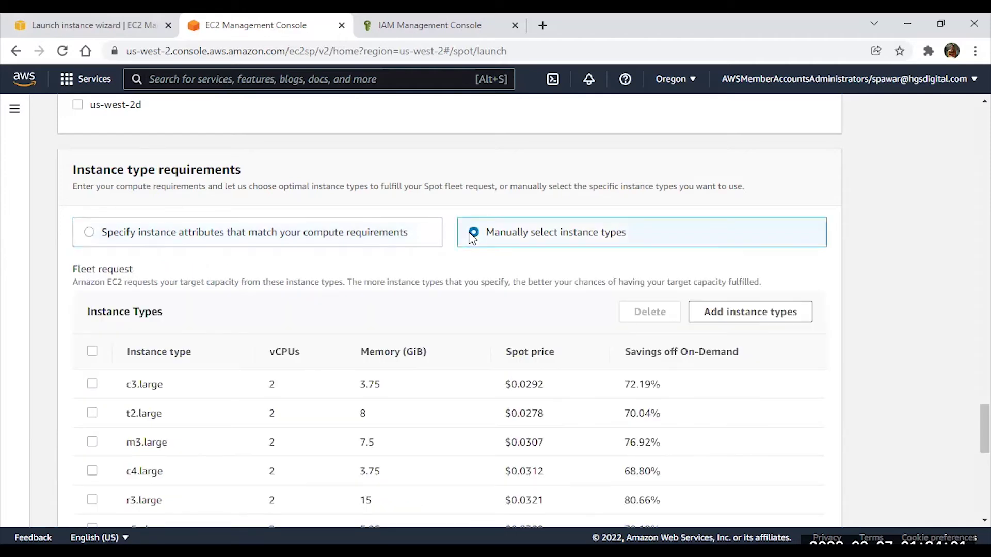
pyautogui.scroll(-1, 471, 235)
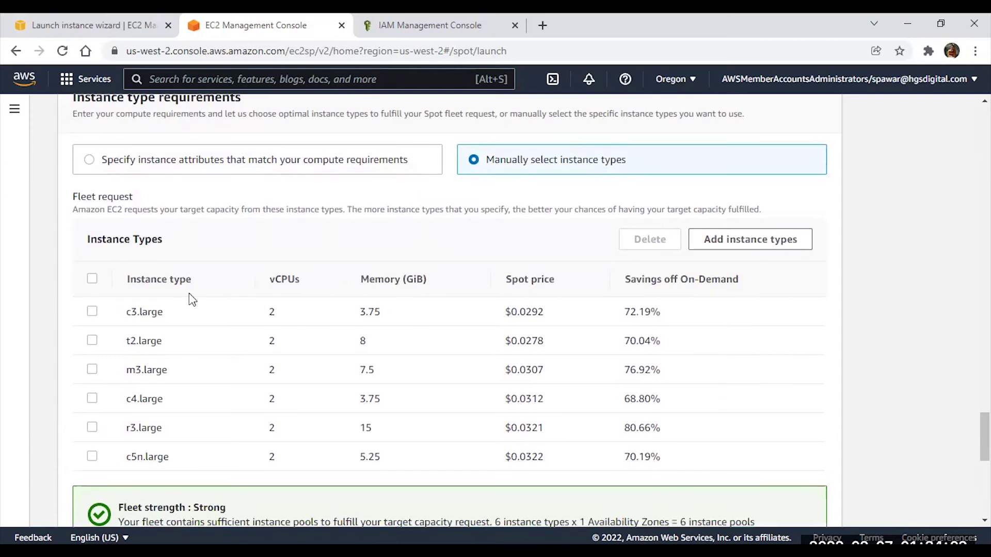
pyautogui.moveTo(126, 281); pyautogui.dragTo(737, 283)
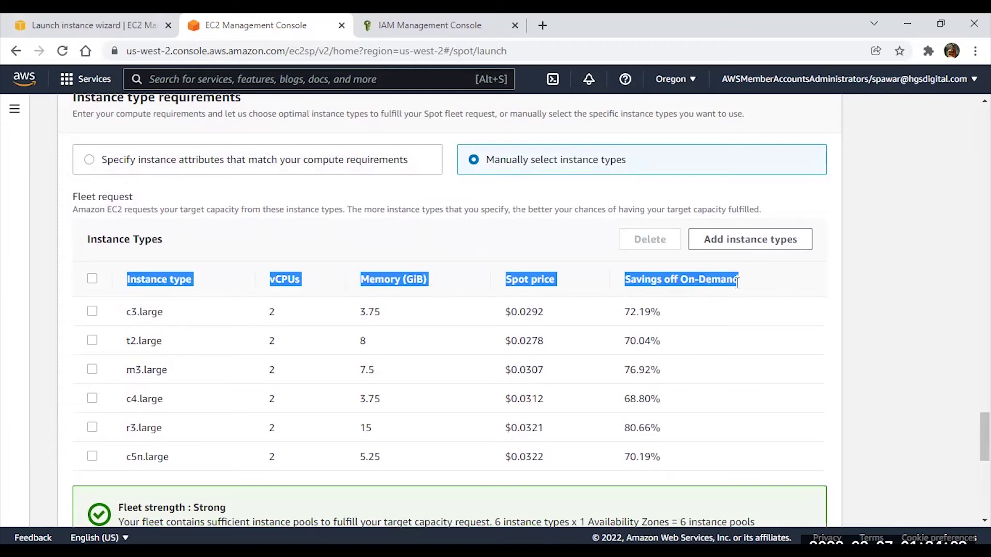
# Look over the instance types available to add to the fleet, and close the selection without adding any.
pyautogui.click(727, 251)
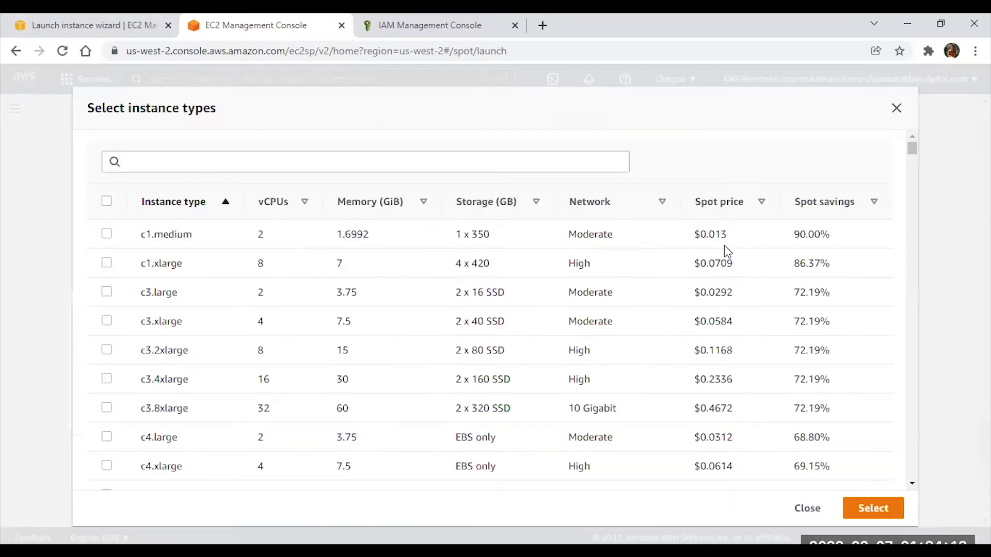
pyautogui.click(895, 110)
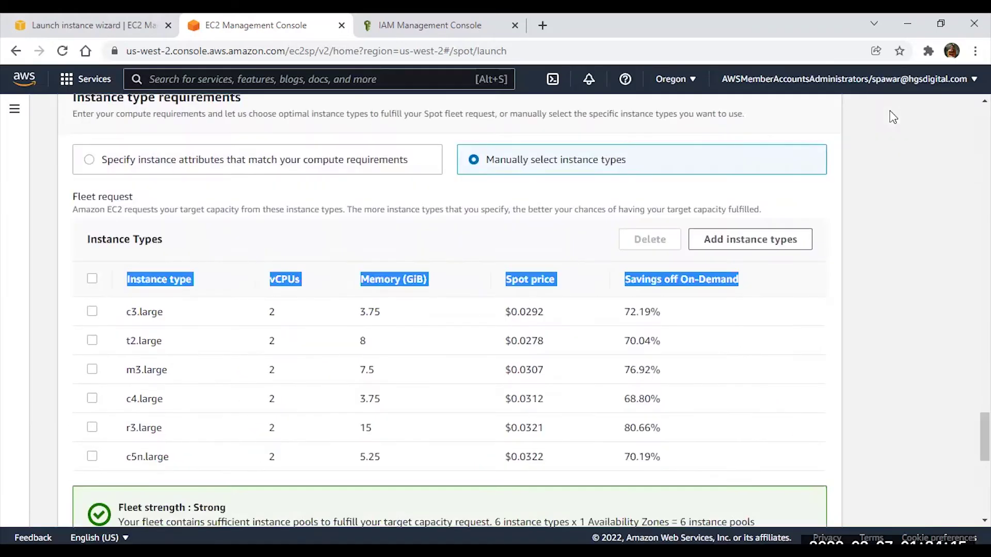
pyautogui.click(519, 231)
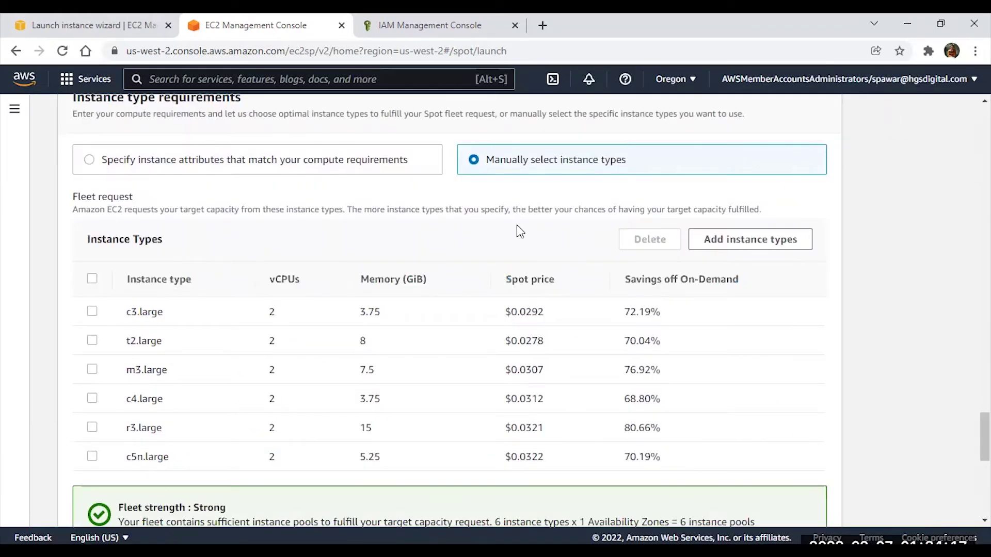
# Specify instance attributes instead, with at least 1 vCPU and 2 GiB of memory and no maximum for either.
pyautogui.click(91, 161)
pyautogui.moveTo(96, 277); pyautogui.dragTo(64, 277)
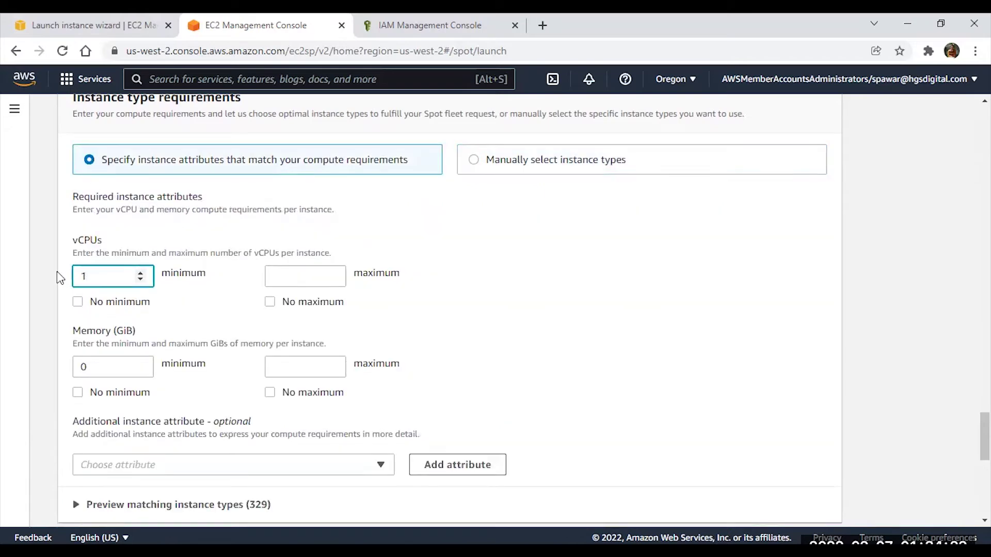
pyautogui.click(273, 305)
pyautogui.moveTo(106, 366); pyautogui.dragTo(76, 362)
pyautogui.write('2')
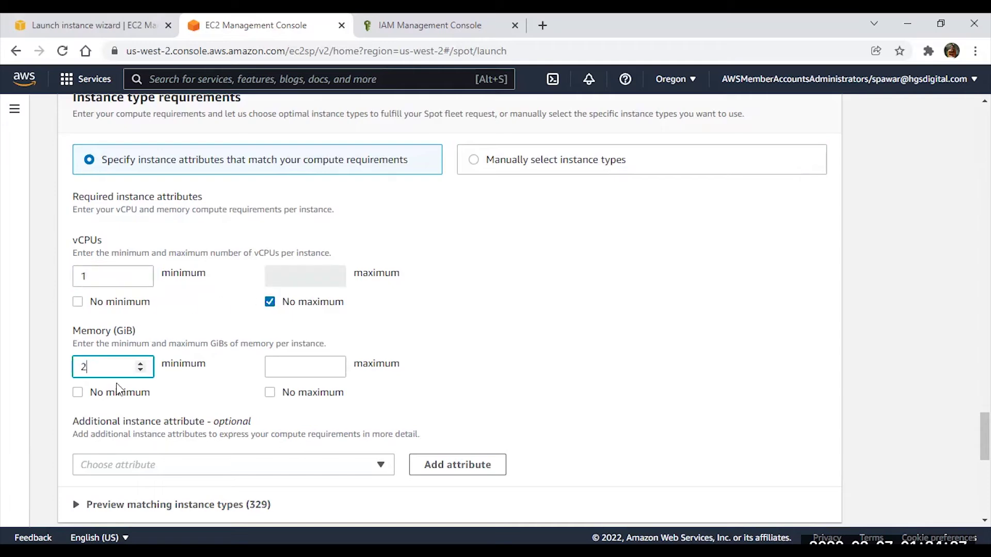
pyautogui.click(270, 393)
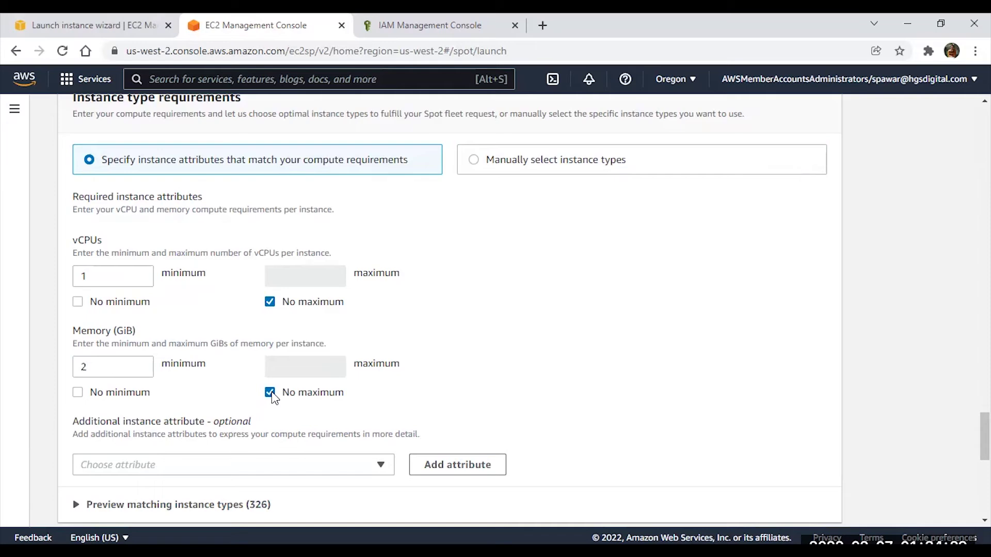
# Expand the preview of matching instance types and compare the list with the vCPU and memory requirements.
pyautogui.scroll(-2, 272, 395)
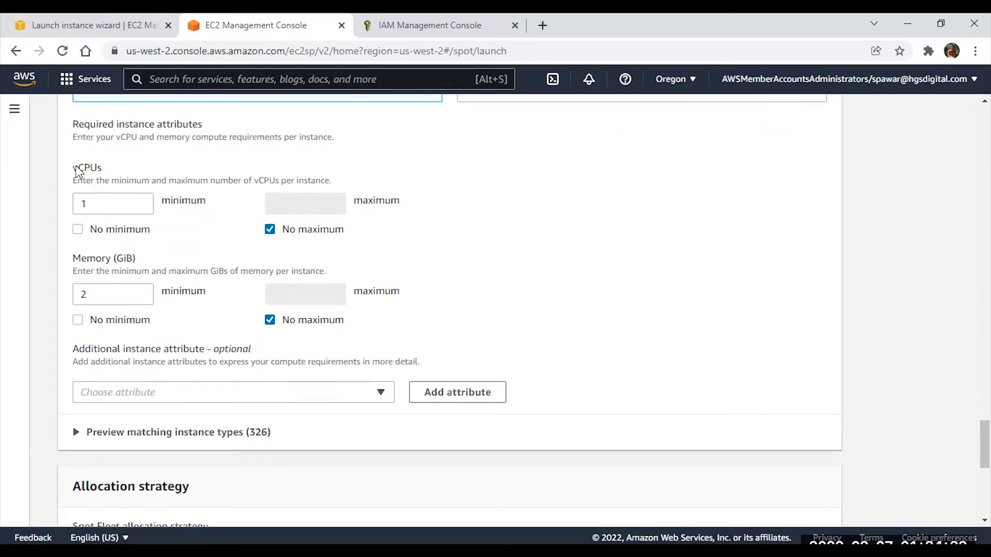
pyautogui.moveTo(73, 436); pyautogui.dragTo(290, 437)
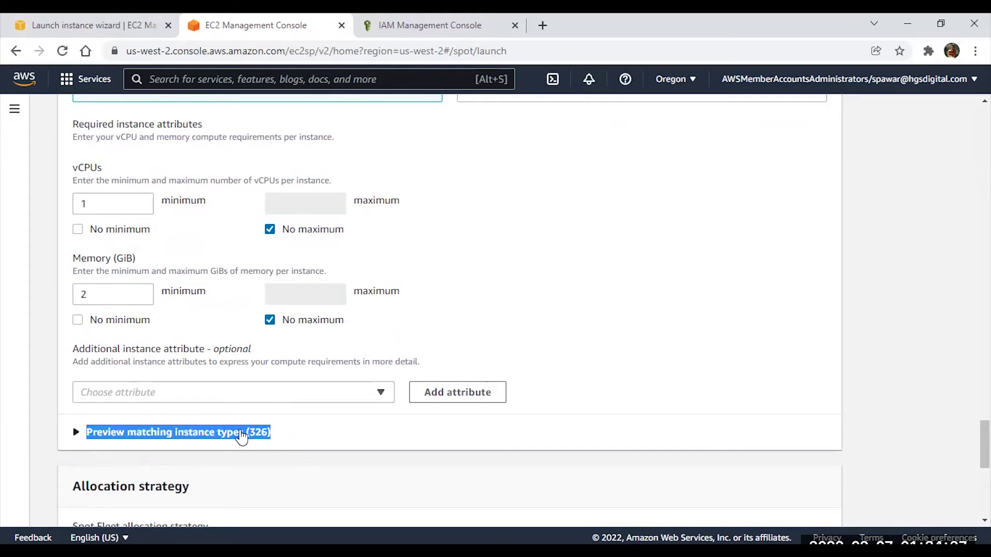
pyautogui.click(223, 434)
pyautogui.scroll(-4, 164, 421)
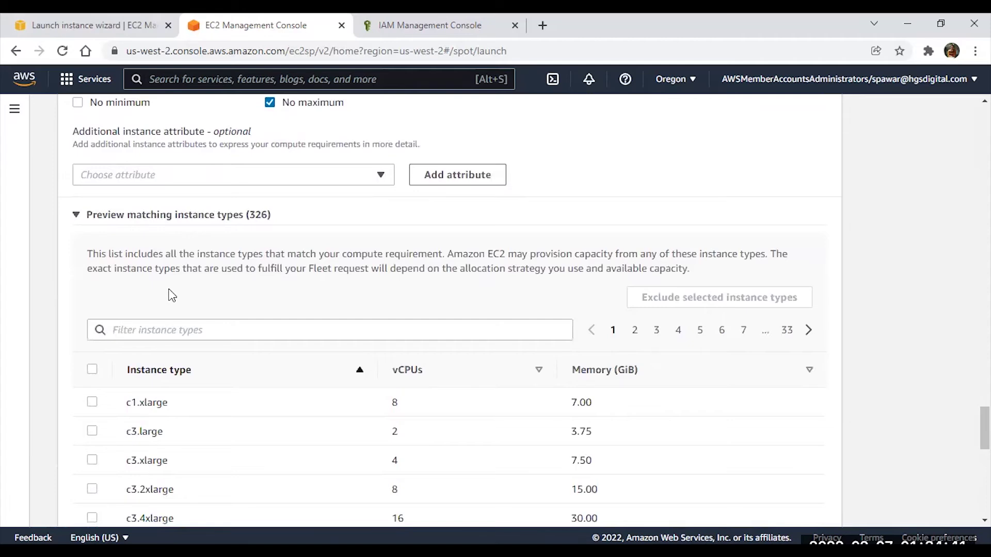
pyautogui.scroll(4, 172, 295)
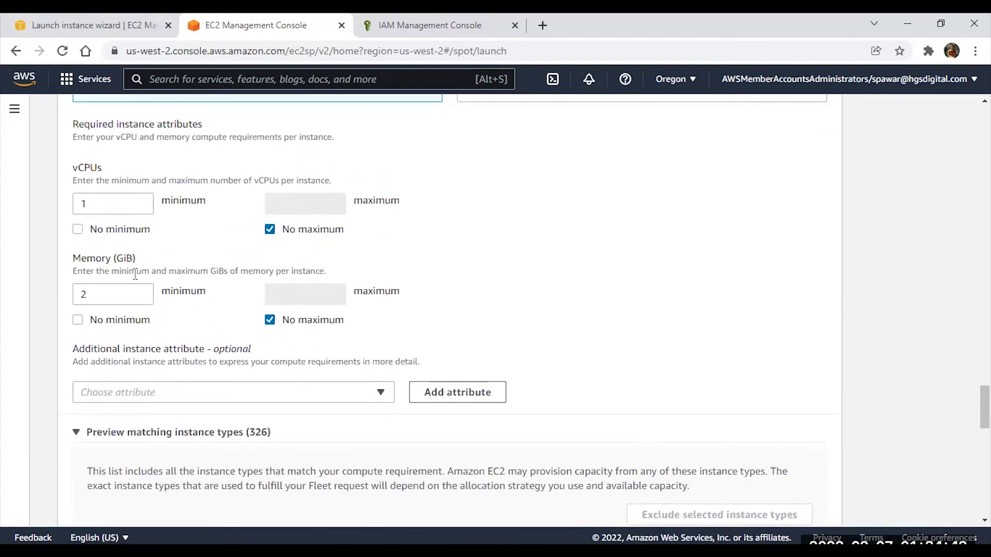
pyautogui.scroll(-4, 140, 238)
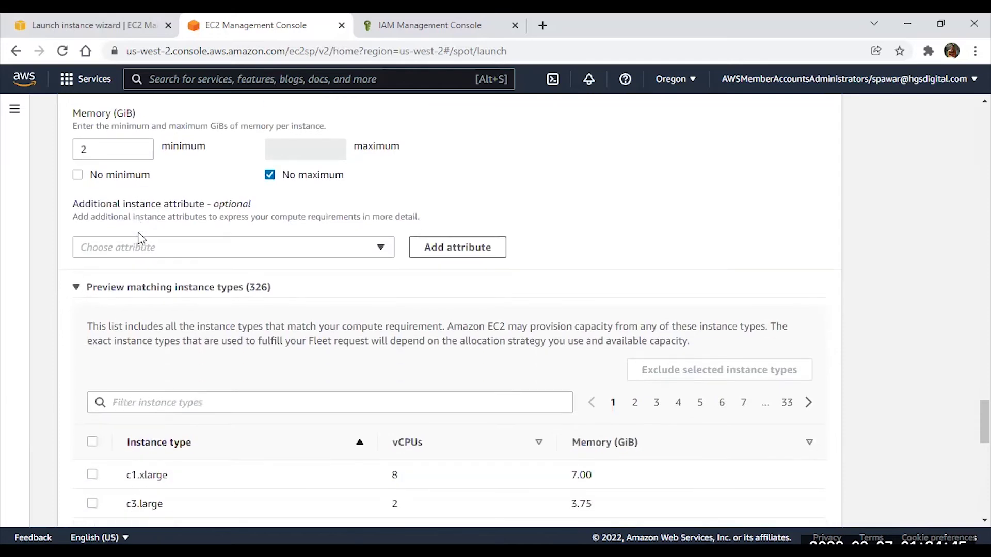
# Raise the minimum memory to 4 GiB and the minimum vCPUs to 2 in the required instance attributes.
pyautogui.scroll(1, 140, 238)
pyautogui.moveTo(133, 149); pyautogui.dragTo(74, 144)
pyautogui.write('4')
pyautogui.scroll(4, 83, 159)
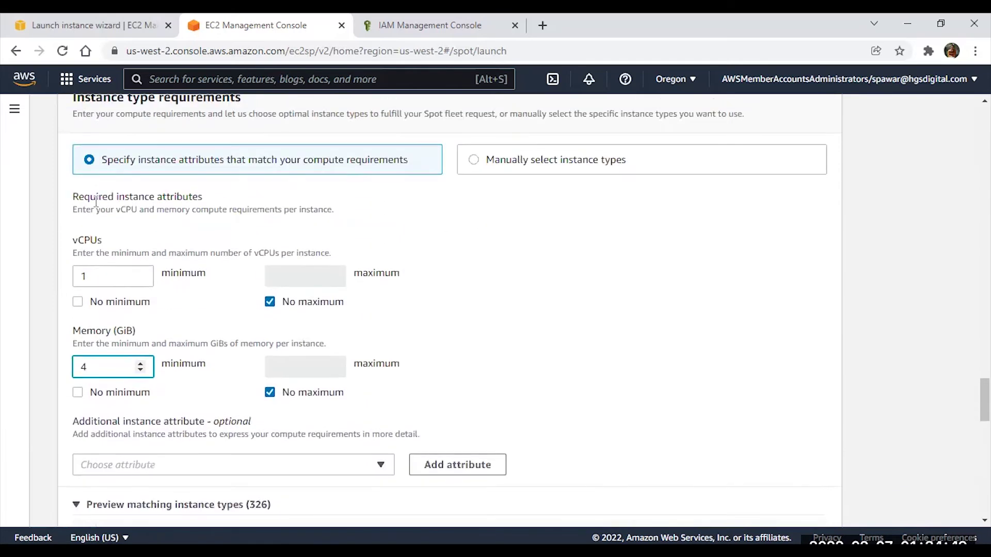
pyautogui.moveTo(80, 273)
pyautogui.mouseDown()
pyautogui.moveTo(69, 278)
pyautogui.moveTo(88, 276)
pyautogui.moveTo(76, 272)
pyautogui.mouseUp()
pyautogui.click(536, 321)
pyautogui.write('2')
pyautogui.click(505, 307)
pyautogui.scroll(-4, 503, 305)
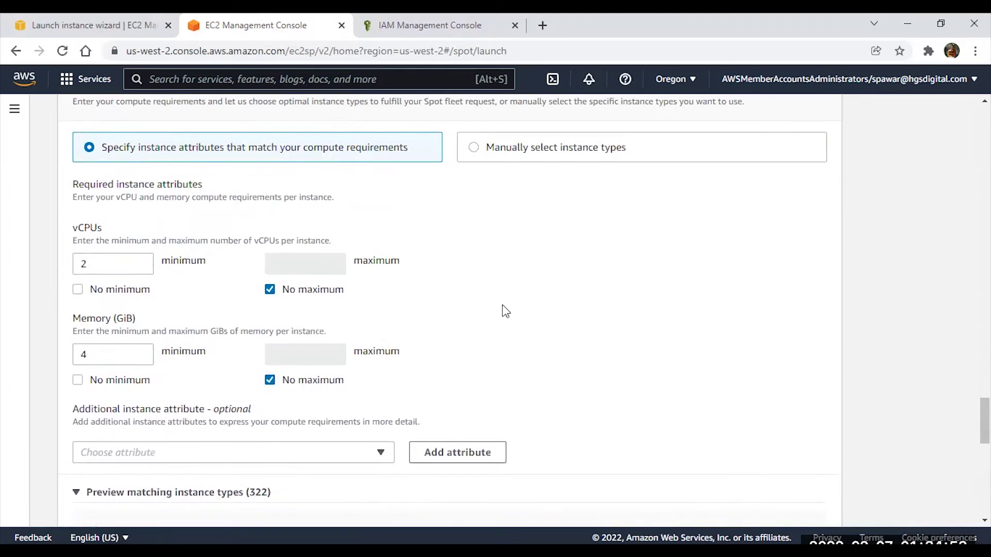
# Examine the updated preview of matching instance types and the optional additional instance attributes, and collapse the preview.
pyautogui.moveTo(279, 289); pyautogui.dragTo(250, 297)
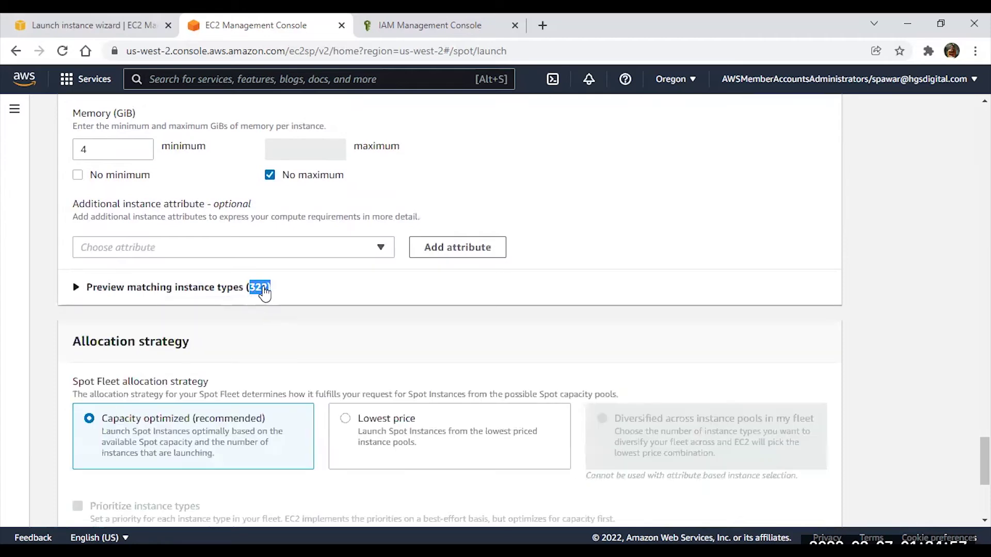
pyautogui.click(264, 292)
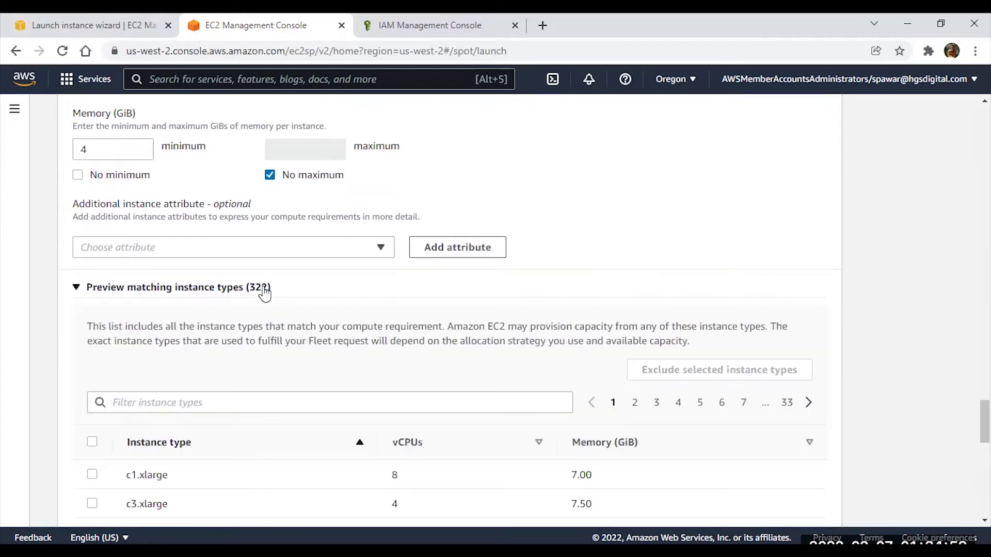
pyautogui.scroll(-4, 265, 292)
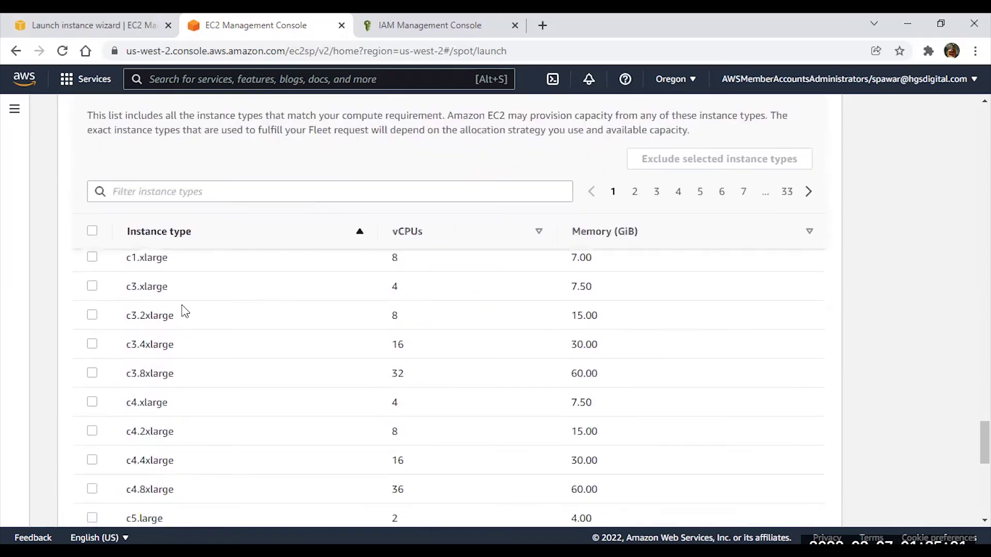
pyautogui.scroll(-3, 124, 335)
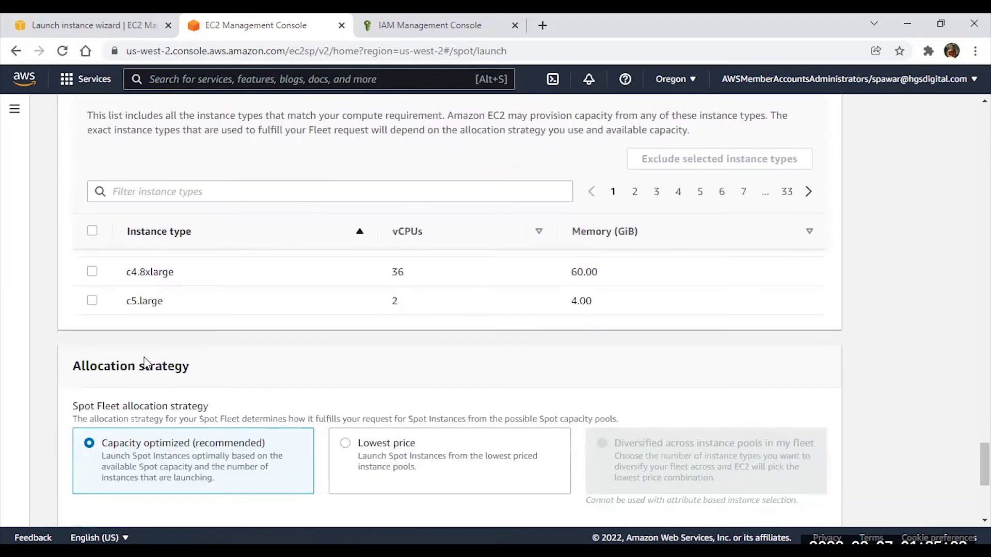
pyautogui.scroll(7, 155, 340)
pyautogui.click(183, 246)
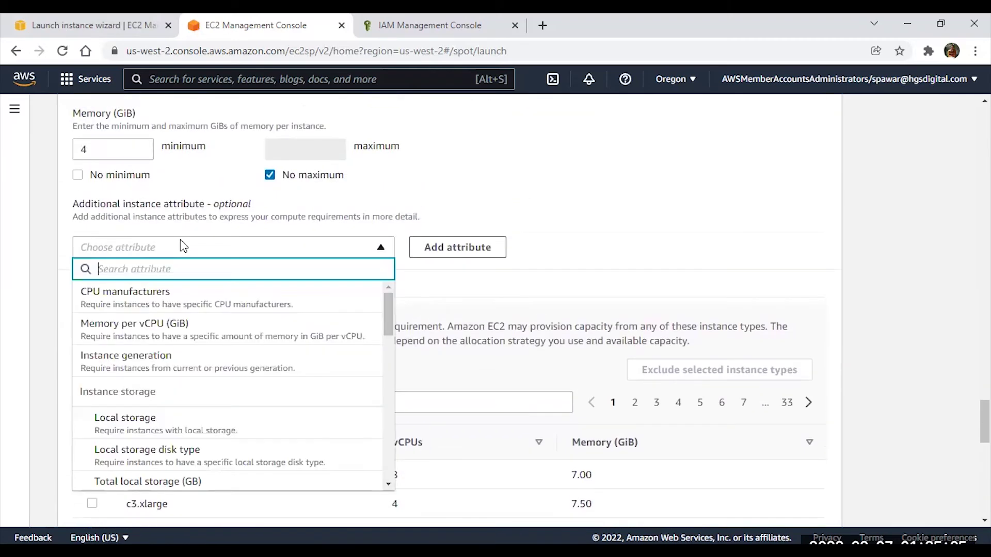
pyautogui.click(180, 241)
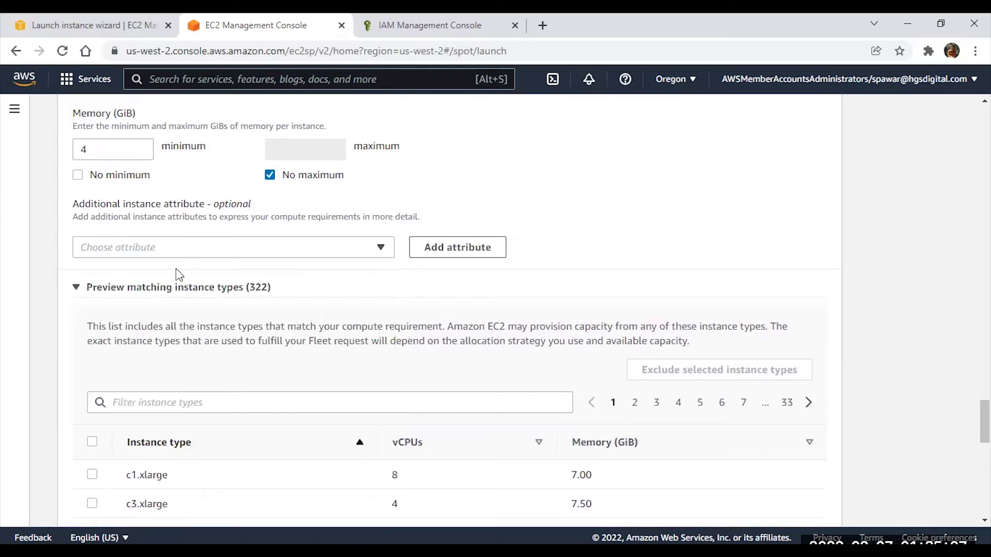
pyautogui.click(175, 289)
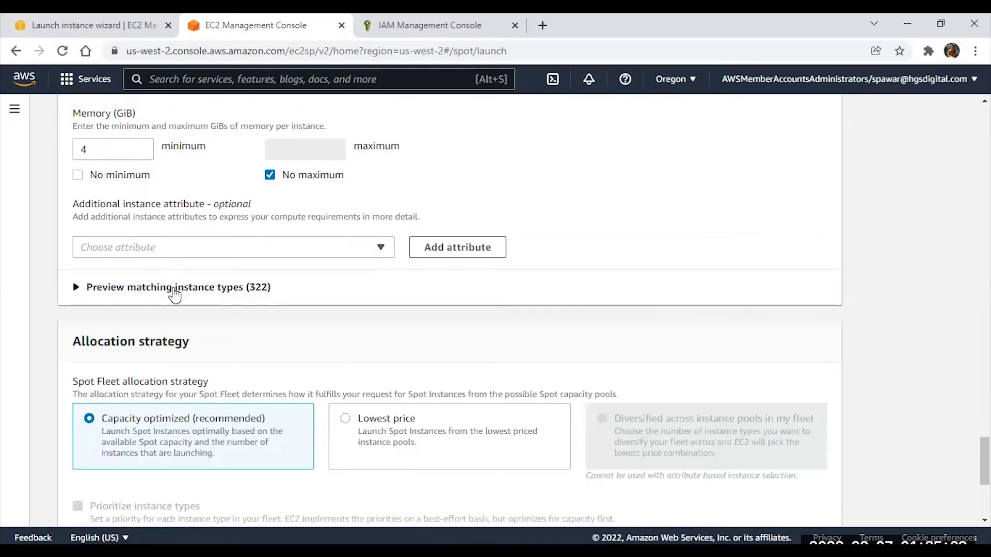
# Set the minimum number of vCPUs per instance back to 1.
pyautogui.scroll(3, 174, 294)
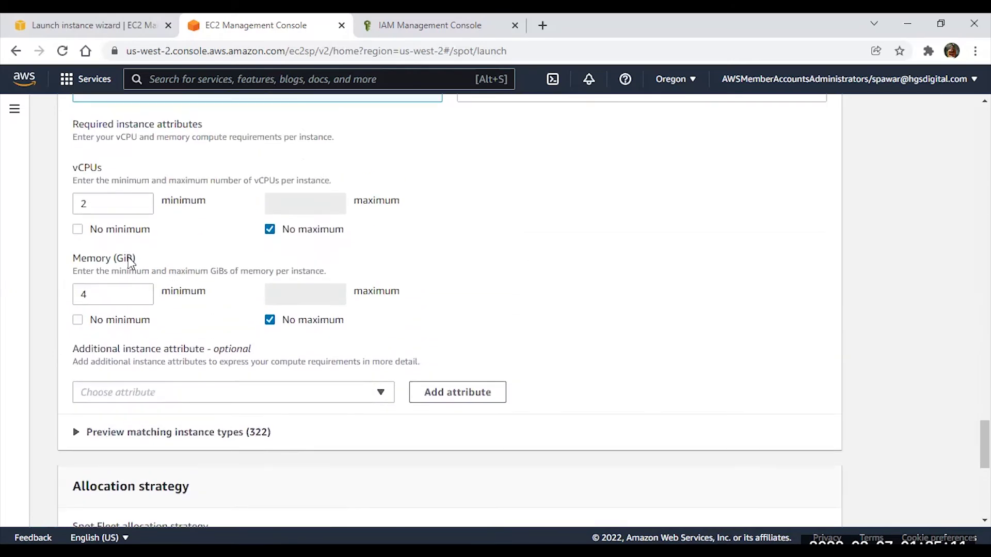
pyautogui.doubleClick(100, 204)
pyautogui.write('1')
pyautogui.doubleClick(76, 295)
pyautogui.click(531, 279)
# Try the Lowest price allocation strategy for the Spot Fleet, and switch back to Capacity optimized.
pyautogui.scroll(-3, 304, 332)
pyautogui.scroll(-1, 288, 309)
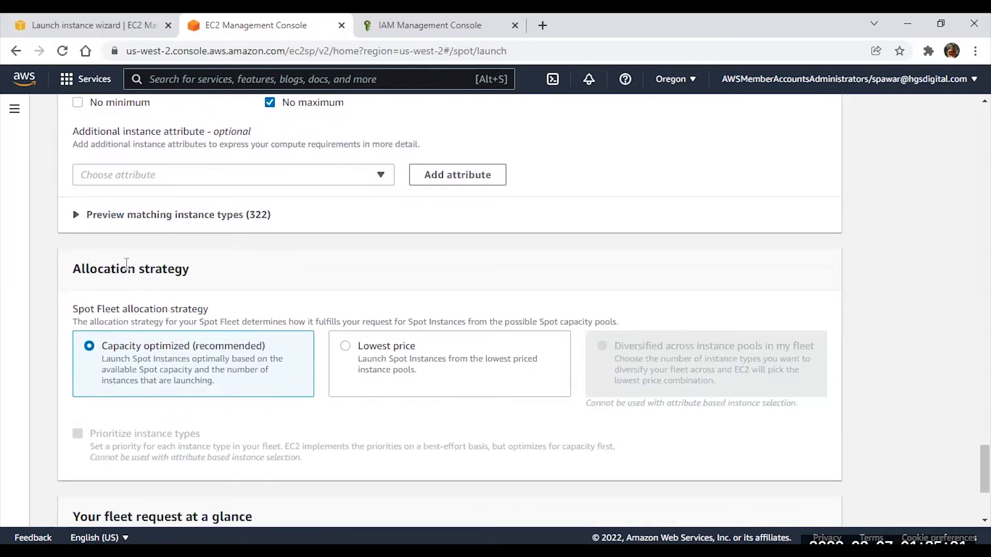
pyautogui.scroll(-3, 104, 276)
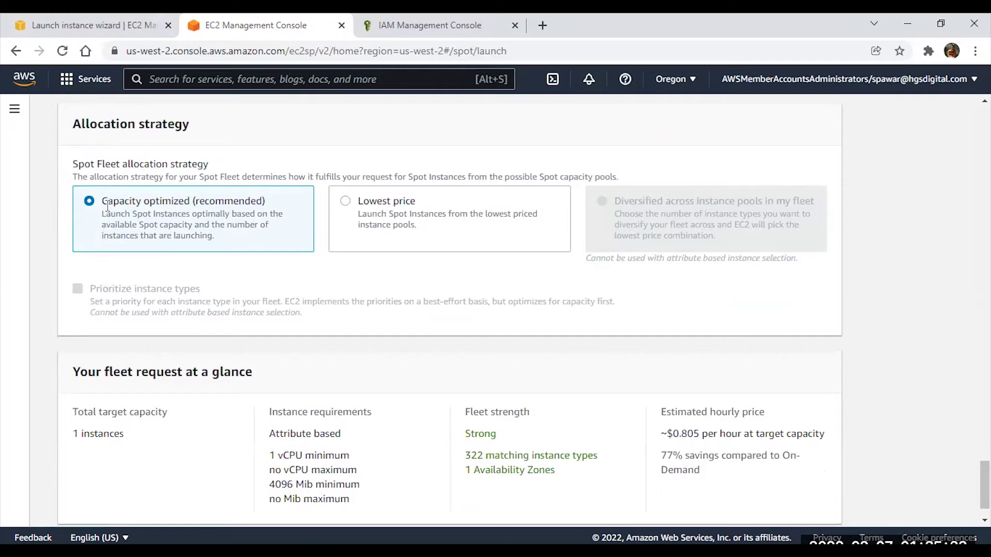
pyautogui.moveTo(102, 200); pyautogui.dragTo(187, 200)
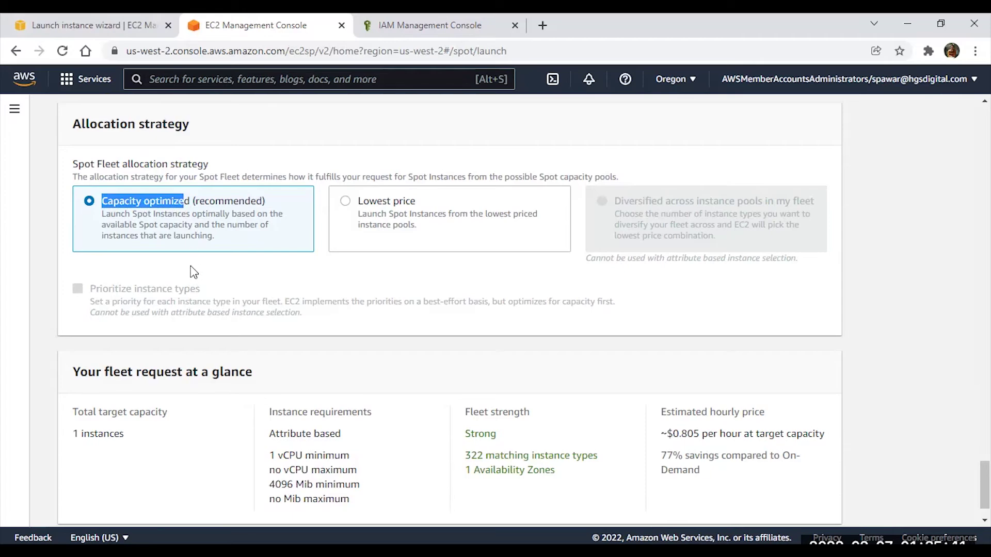
pyautogui.scroll(-1, 193, 272)
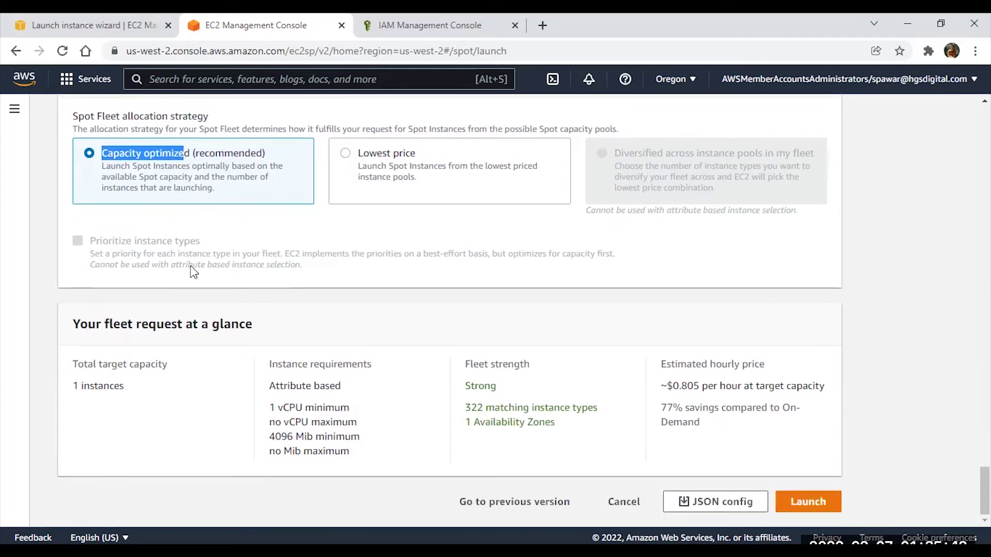
pyautogui.click(348, 153)
pyautogui.click(145, 211)
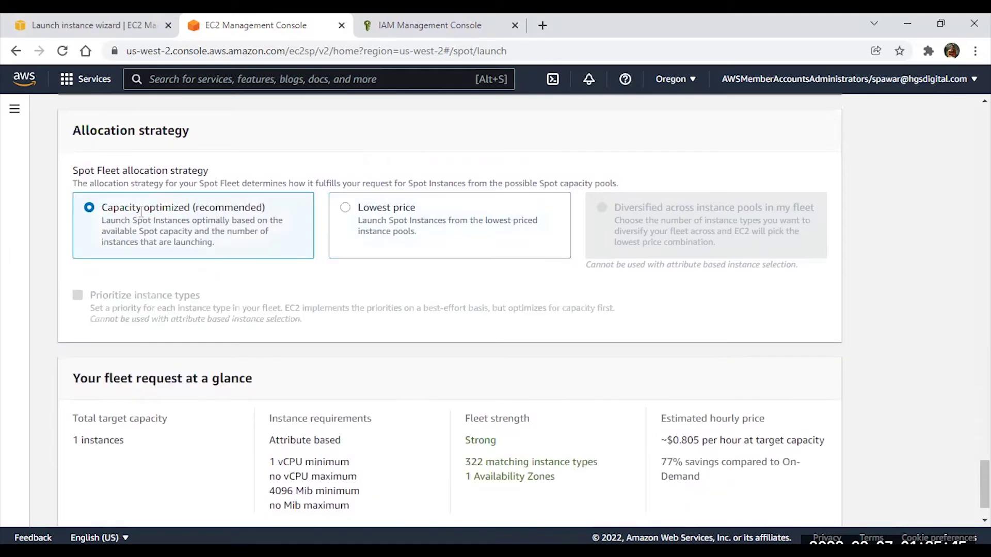
# Review the total target capacity and instance requirements in the fleet request summary.
pyautogui.scroll(-1, 141, 211)
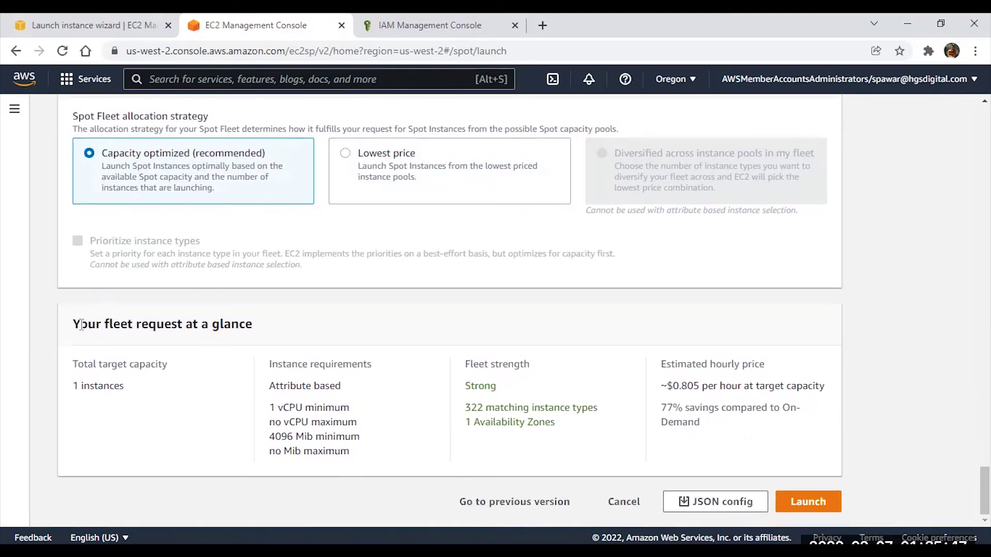
pyautogui.moveTo(69, 327); pyautogui.dragTo(255, 359)
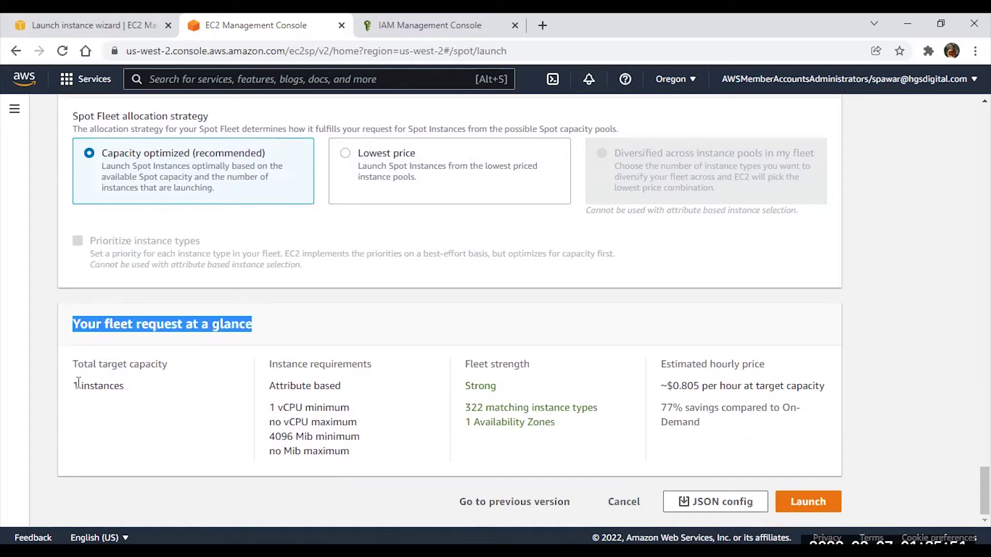
pyautogui.moveTo(79, 386); pyautogui.dragTo(127, 388)
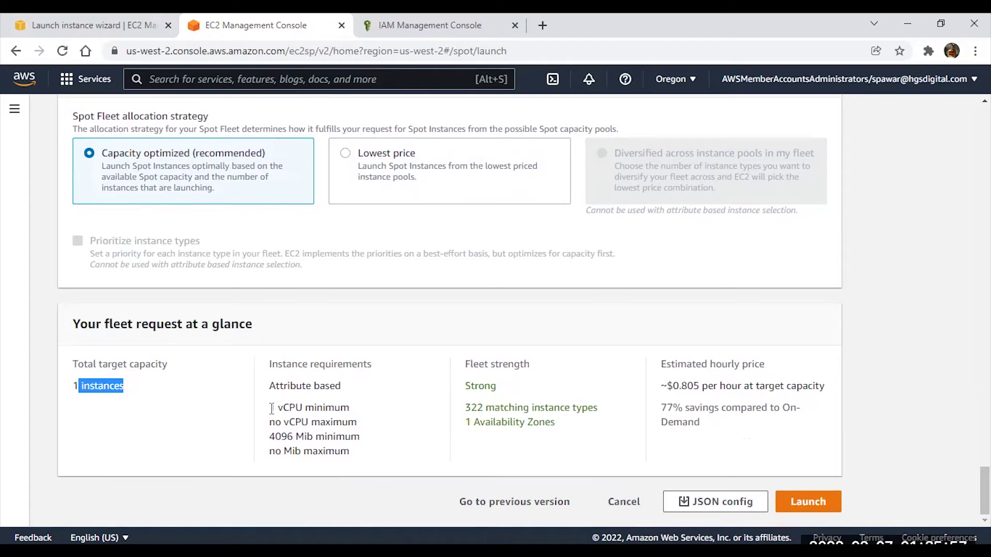
# Set the minimum memory per instance to 2 GiB and return to the fleet request summary.
pyautogui.scroll(10, 271, 408)
pyautogui.doubleClick(77, 316)
pyautogui.write('2')
pyautogui.click(522, 301)
pyautogui.scroll(-8, 511, 330)
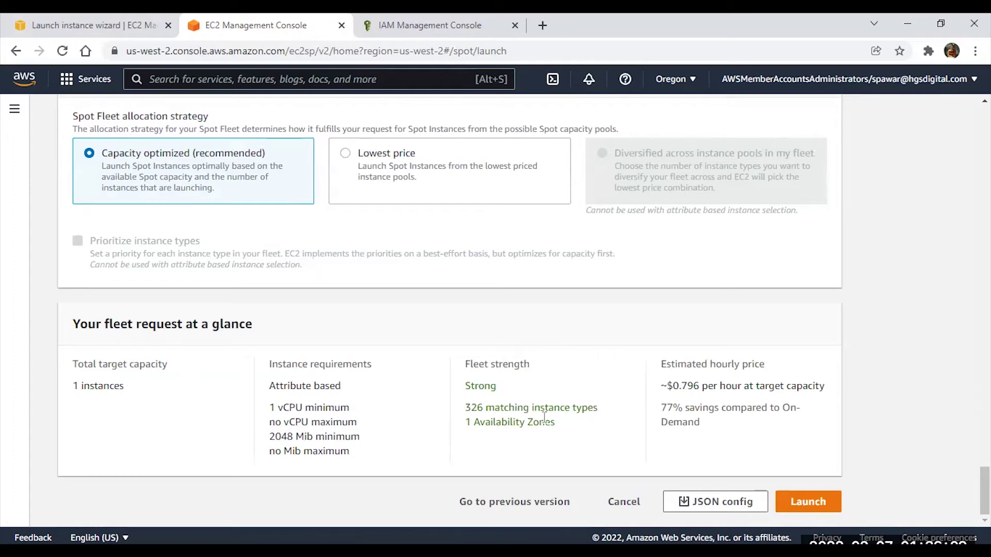
# Check the estimated hourly price and the savings over On-Demand, and try to launch the Spot Fleet request.
pyautogui.moveTo(660, 364); pyautogui.dragTo(758, 364)
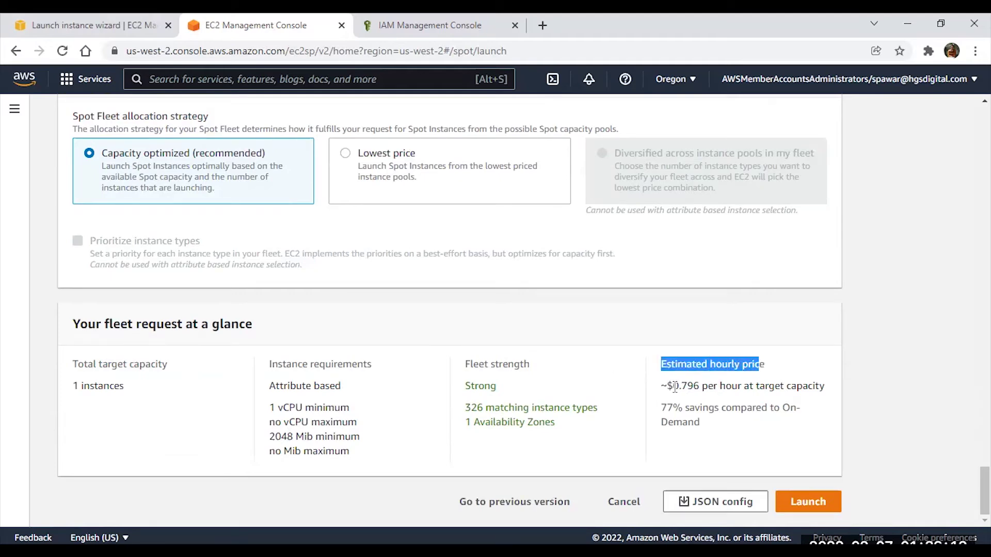
pyautogui.moveTo(672, 386); pyautogui.dragTo(698, 386)
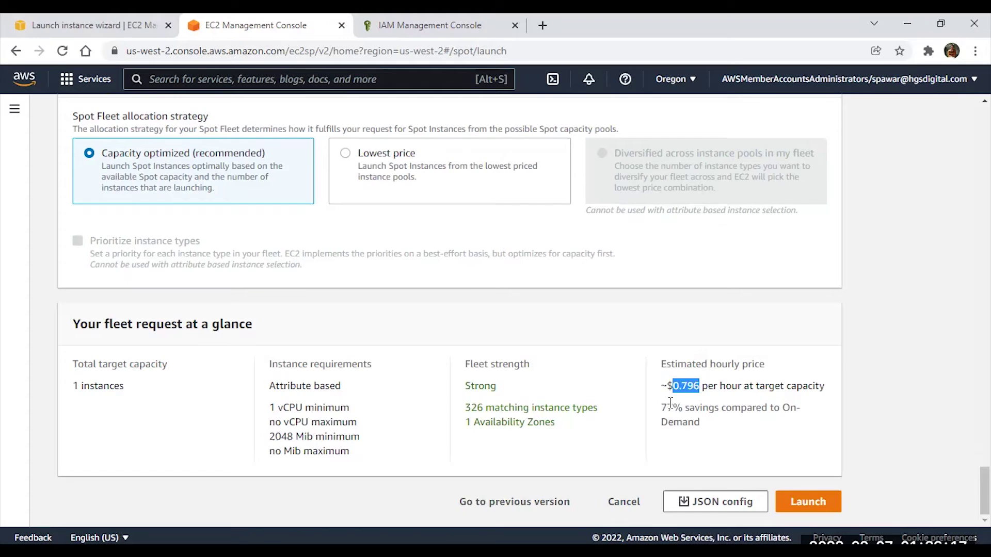
pyautogui.moveTo(661, 407); pyautogui.dragTo(717, 422)
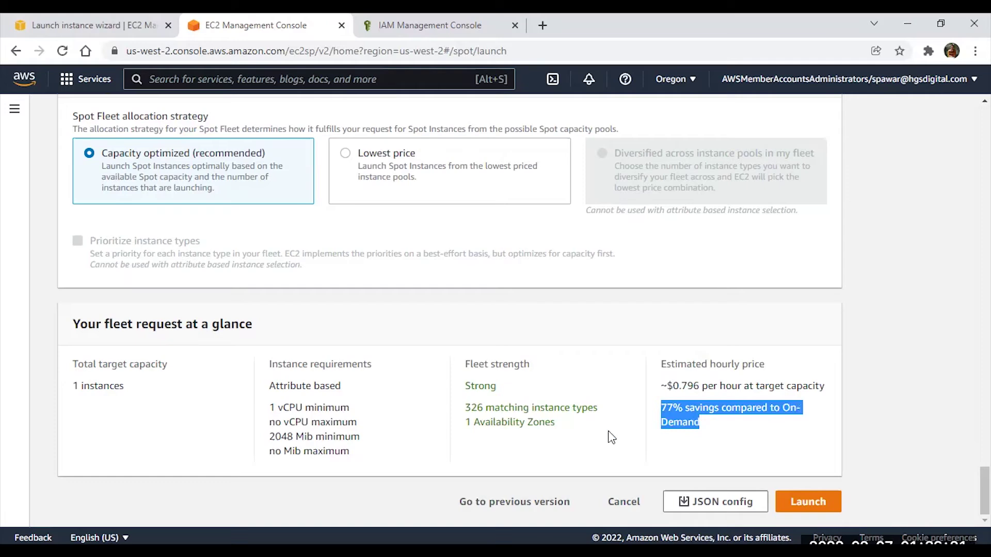
pyautogui.click(818, 504)
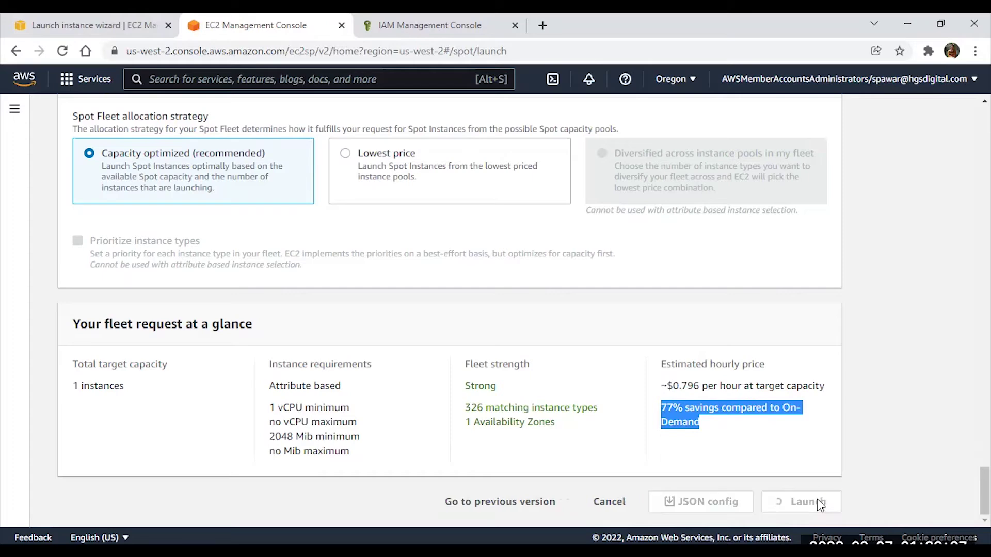
pyautogui.scroll(-4, 654, 442)
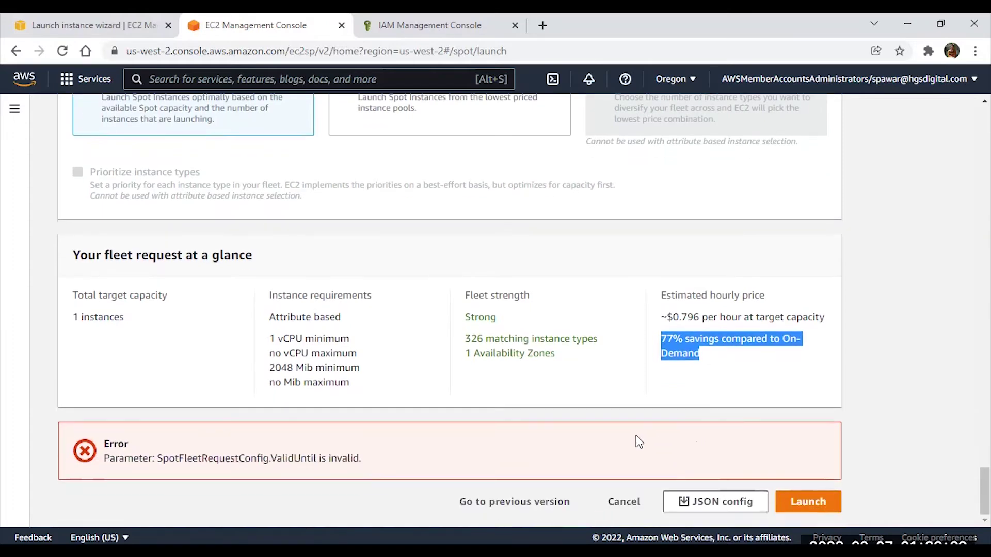
# Set the end time of the Spot request's validity period to 01:42, keeping the date.
pyautogui.scroll(5, 634, 440)
pyautogui.scroll(3, 633, 441)
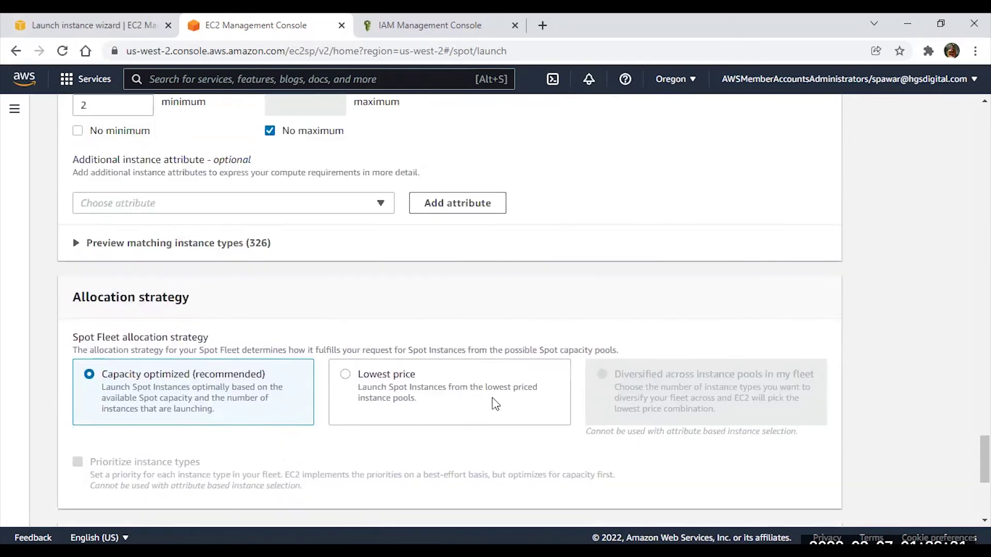
pyautogui.scroll(-6, 312, 420)
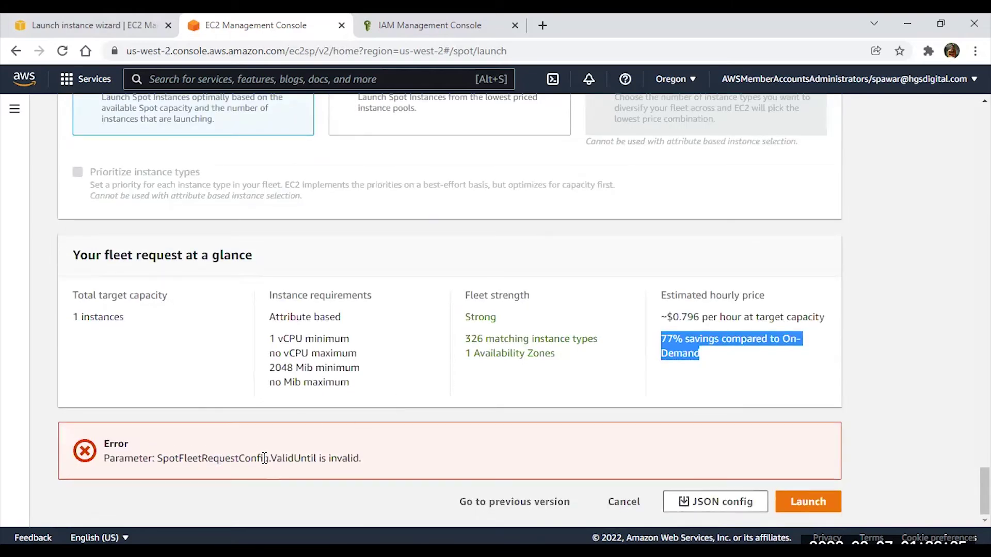
pyautogui.scroll(8, 263, 449)
pyautogui.scroll(15, 263, 442)
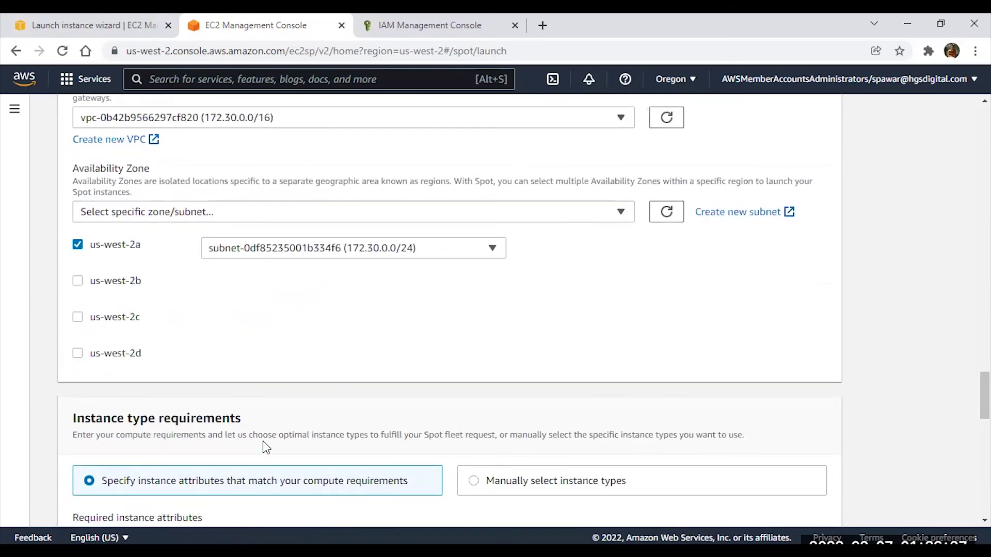
pyautogui.scroll(7, 276, 423)
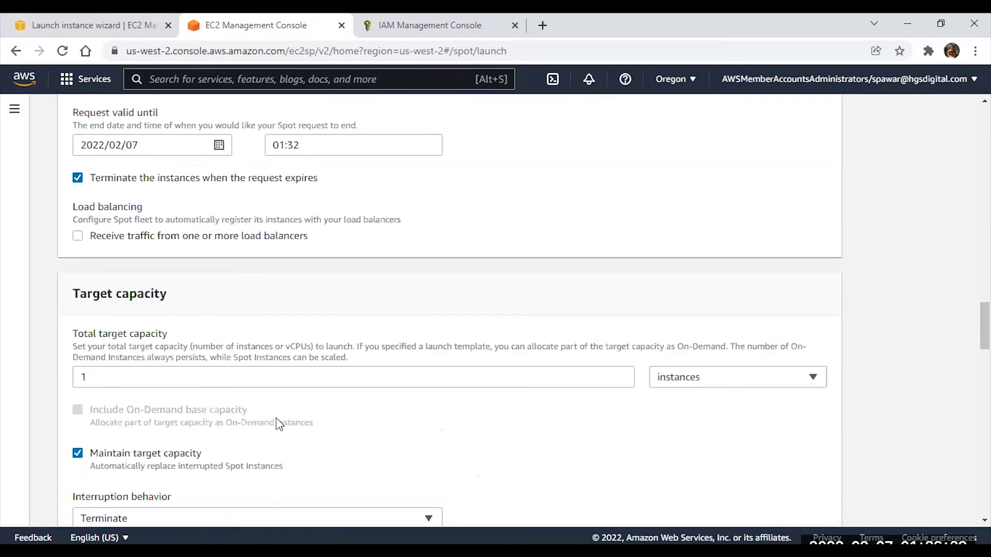
pyautogui.doubleClick(291, 375)
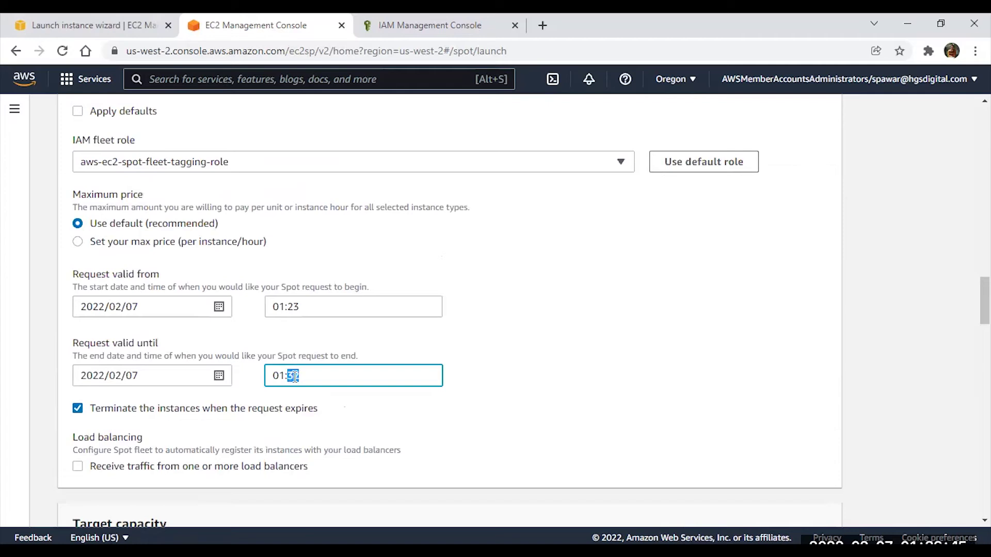
pyautogui.write('4')
pyautogui.write('2')
pyautogui.click(521, 387)
# Launch the Spot Fleet request from the end of the request form.
pyautogui.scroll(-15, 521, 384)
pyautogui.scroll(-10, 521, 387)
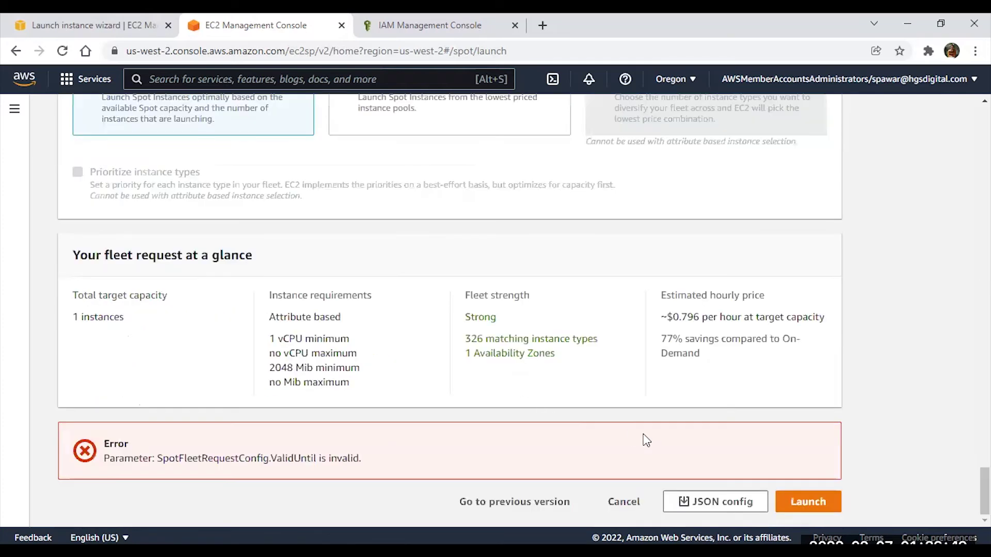
pyautogui.click(803, 503)
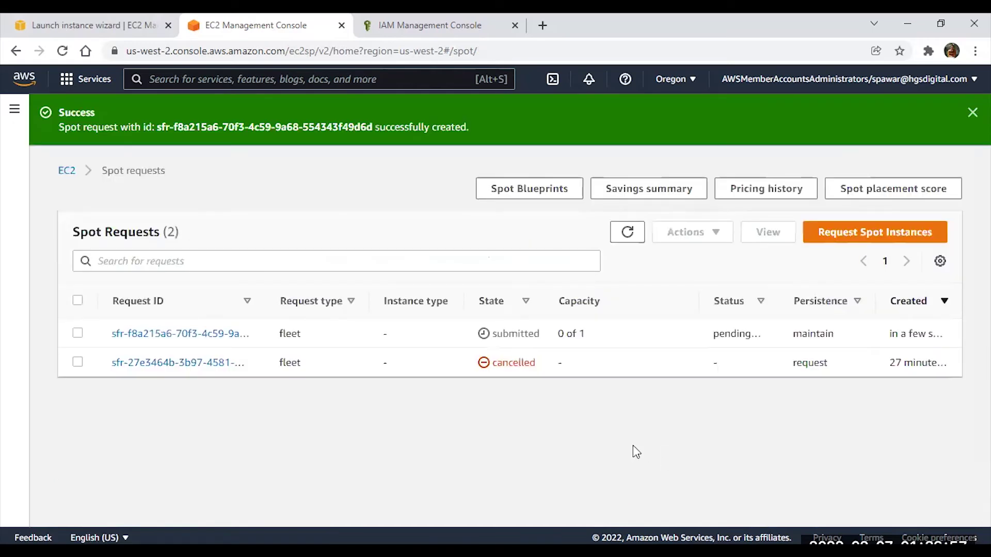
# Refresh the Spot requests list repeatedly and check the state and capacity of the newly created fleet request.
pyautogui.click(627, 232)
pyautogui.click(454, 330)
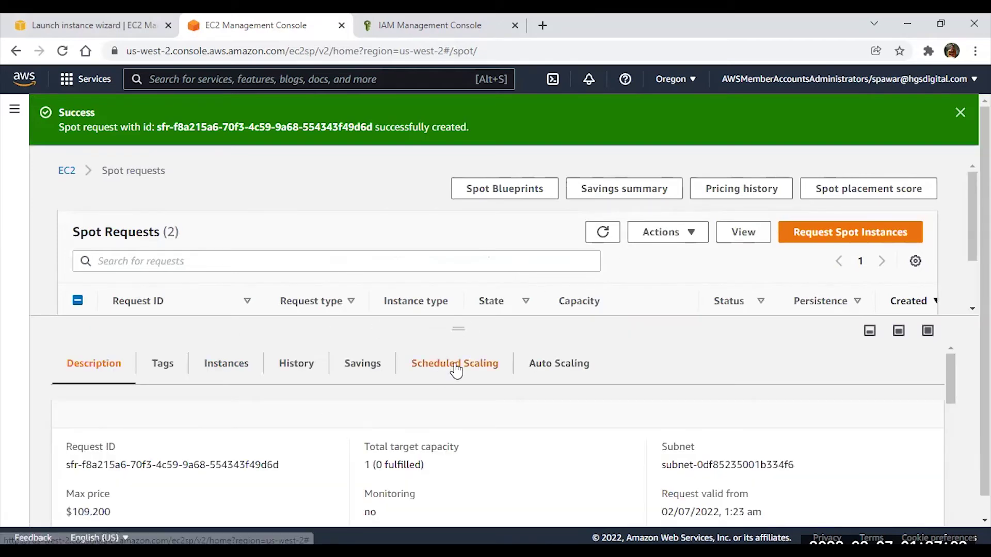
pyautogui.moveTo(458, 329); pyautogui.dragTo(459, 426)
pyautogui.moveTo(494, 333); pyautogui.dragTo(541, 334)
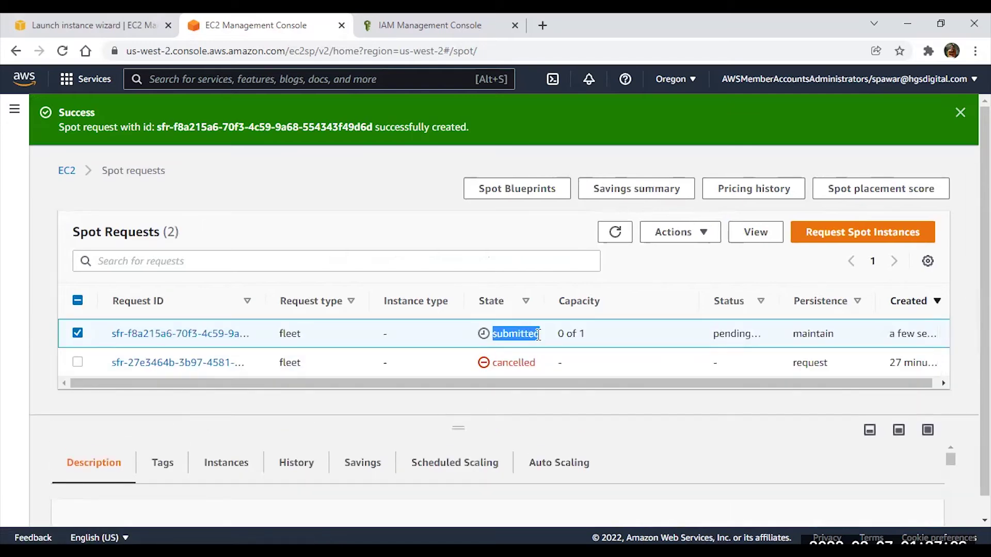
pyautogui.click(613, 236)
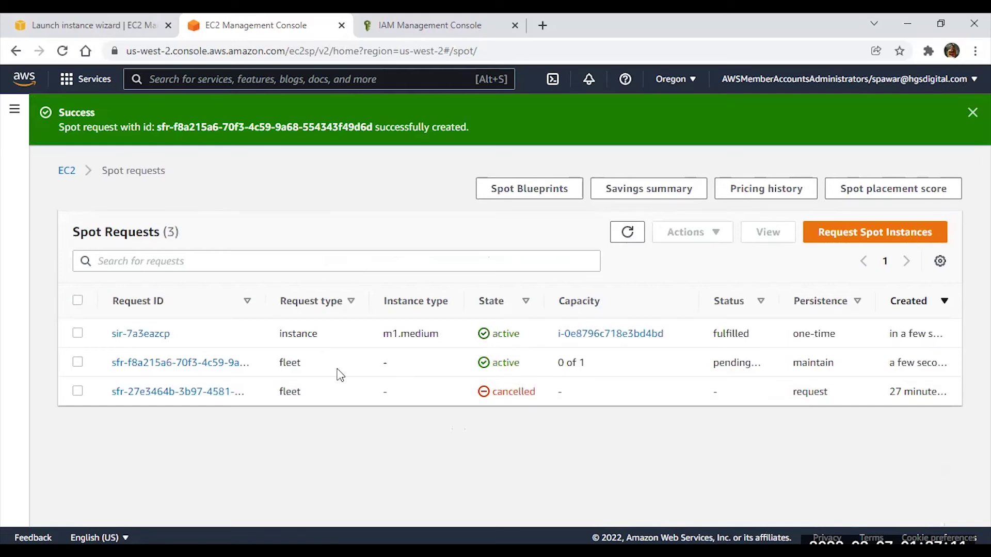
pyautogui.moveTo(279, 363); pyautogui.dragTo(593, 364)
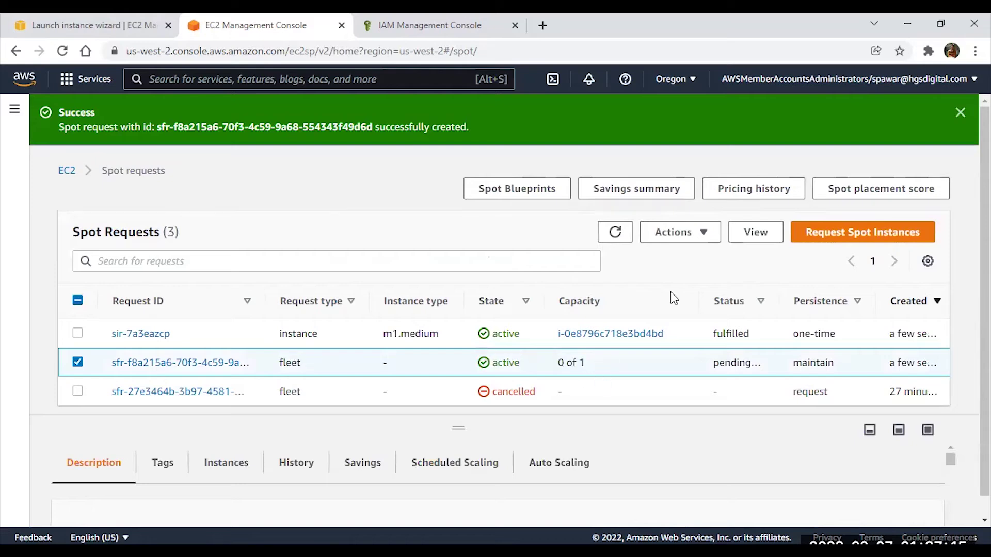
pyautogui.click(616, 234)
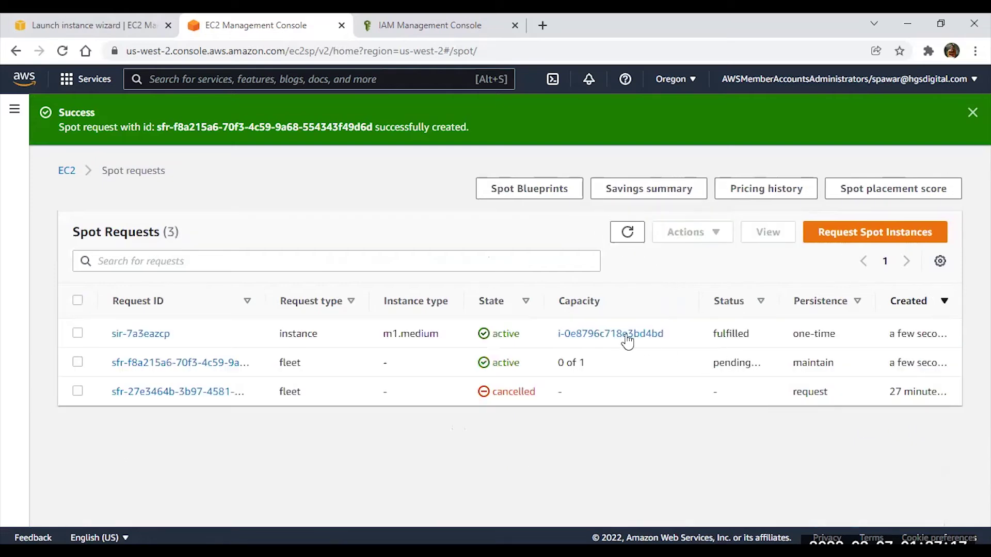
# Open the instance launched by the m1.medium Spot request and view its name and details.
pyautogui.moveTo(522, 336); pyautogui.dragTo(107, 341)
pyautogui.click(384, 338)
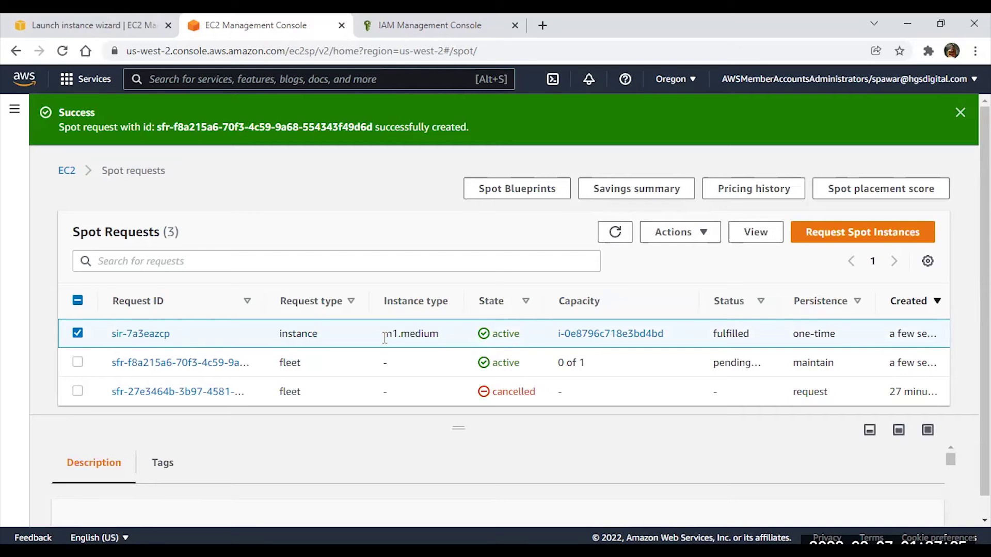
pyautogui.click(626, 336)
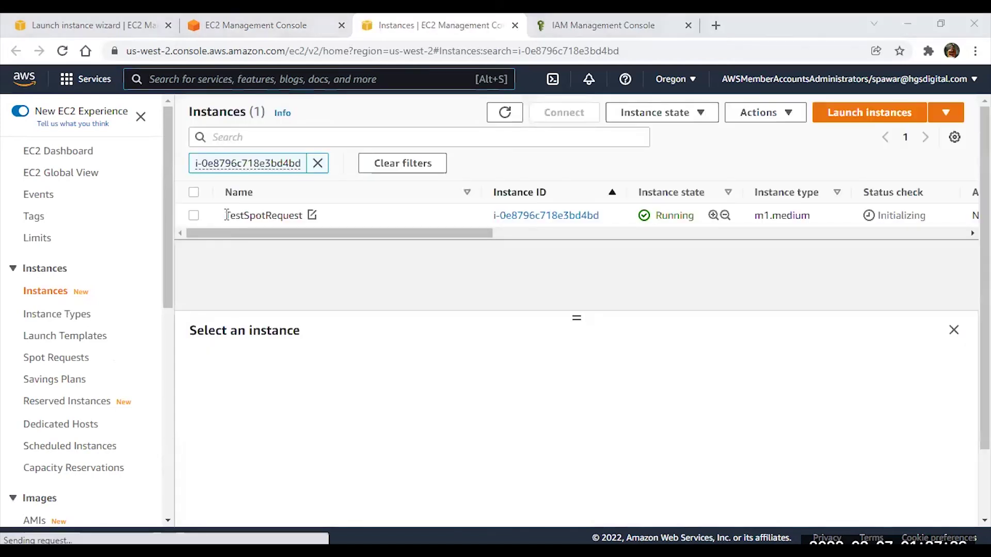
pyautogui.moveTo(225, 215); pyautogui.dragTo(299, 215)
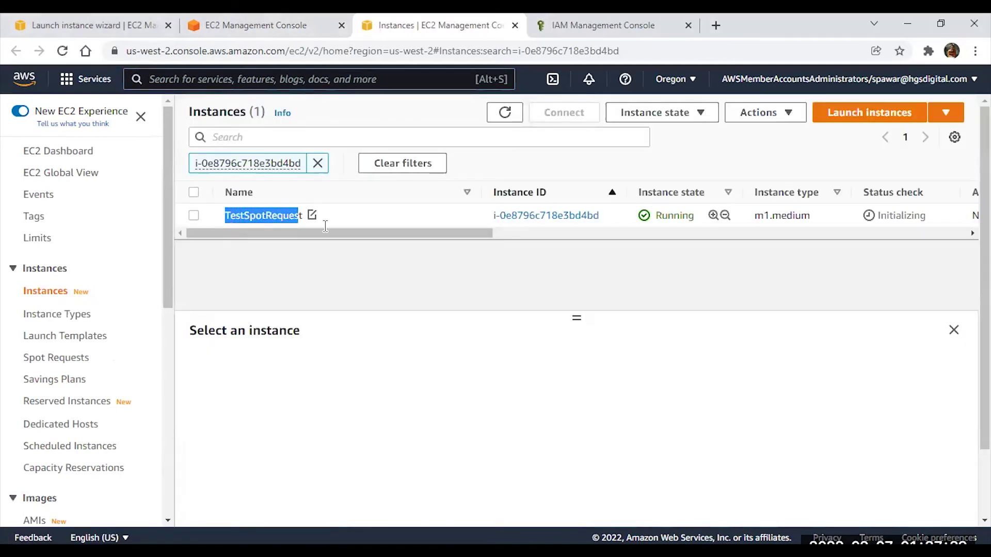
pyautogui.click(454, 222)
pyautogui.moveTo(475, 233)
pyautogui.mouseDown()
pyautogui.moveTo(537, 233)
pyautogui.moveTo(464, 230)
pyautogui.mouseUp()
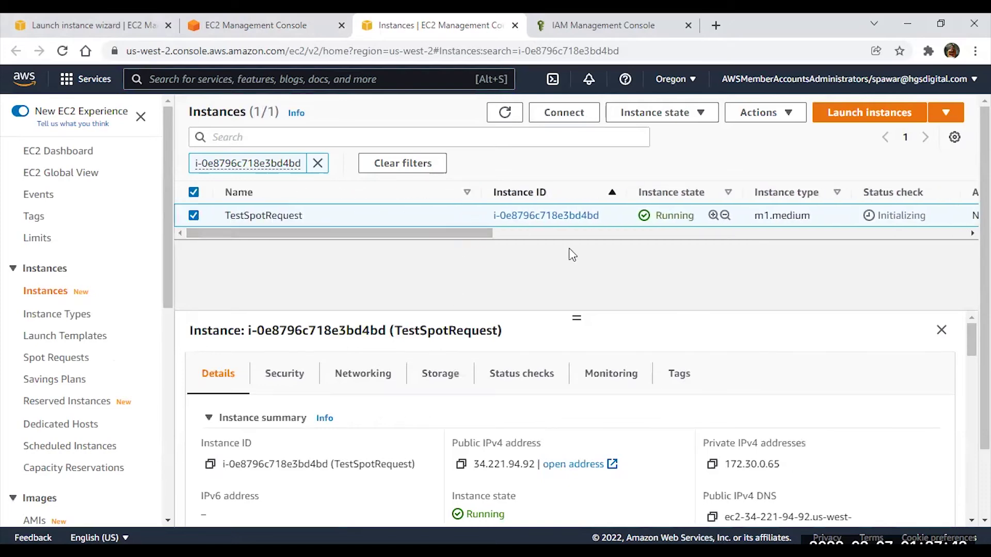
# Return to the Spot requests list, refresh it and check the persistence of the instance and fleet requests.
pyautogui.click(295, 30)
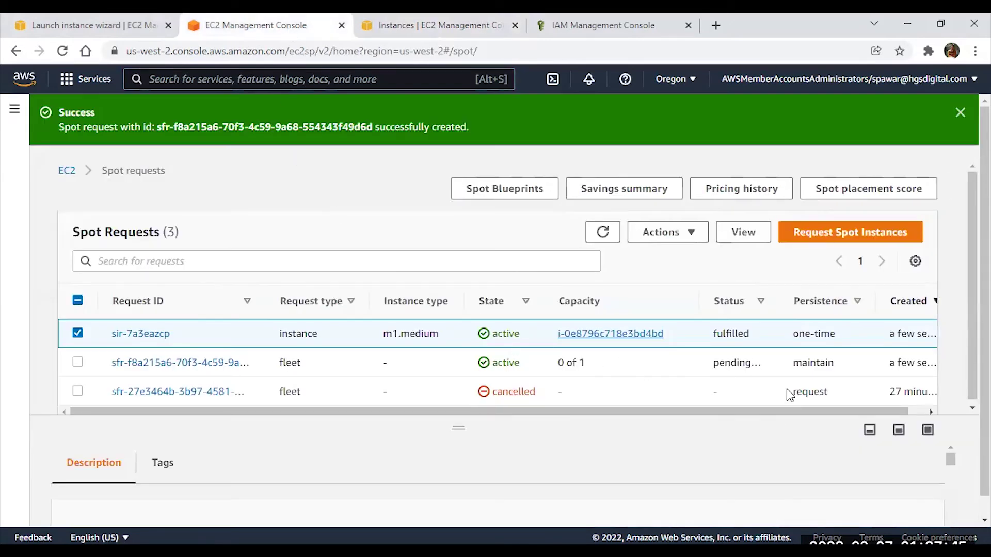
pyautogui.moveTo(796, 332); pyautogui.dragTo(836, 339)
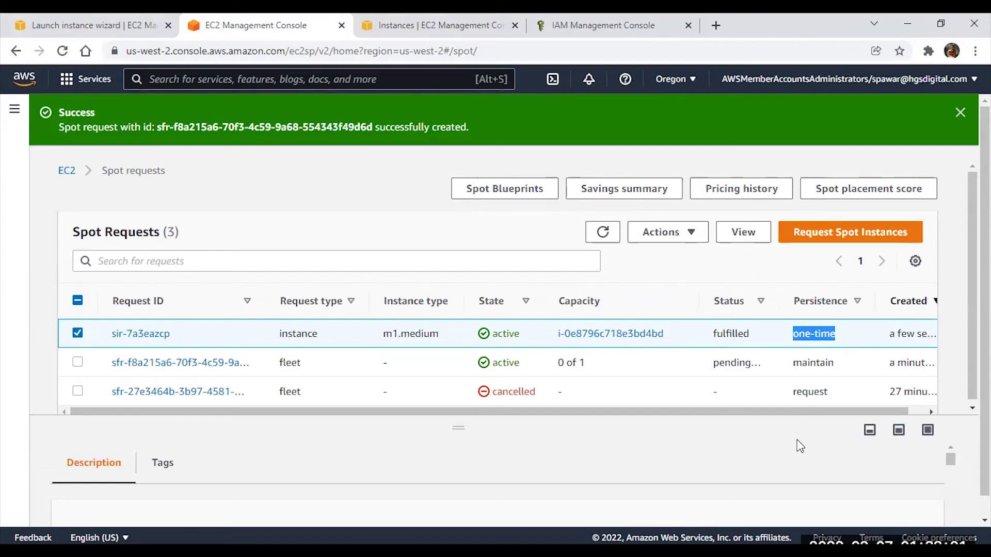
pyautogui.click(810, 336)
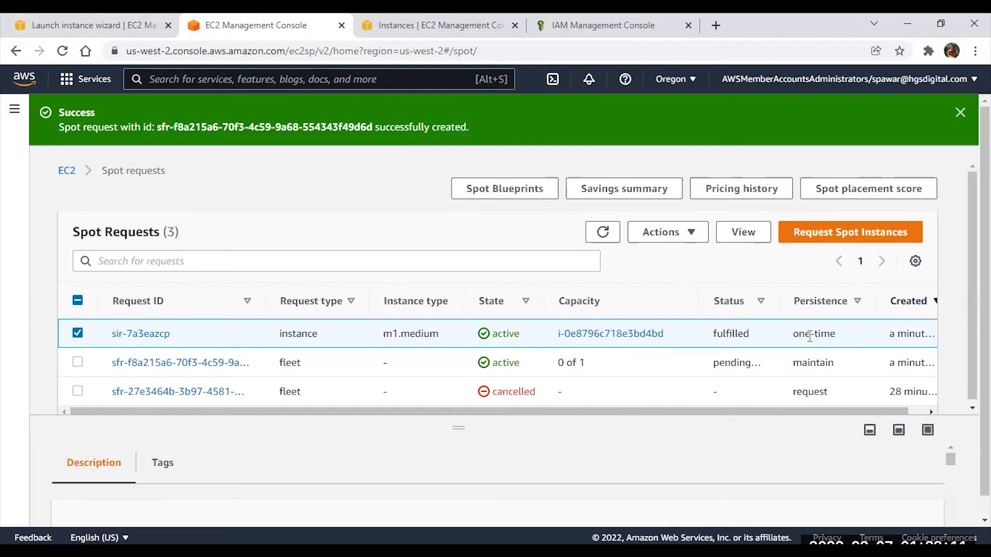
pyautogui.click(603, 232)
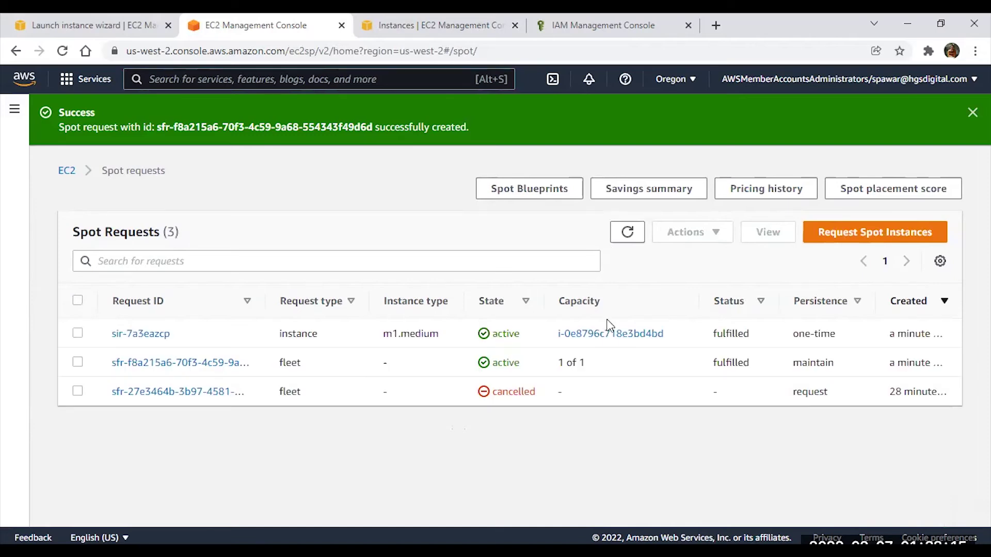
pyautogui.moveTo(828, 364); pyautogui.dragTo(828, 333)
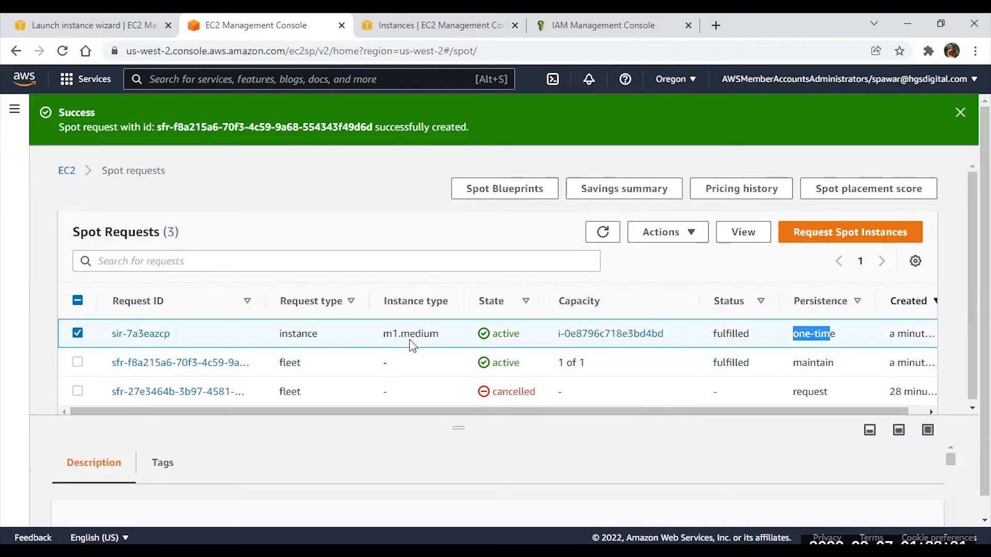
# Examine the m1.medium instance request's state and description, including its Availability Zone and maximum price.
pyautogui.click(78, 334)
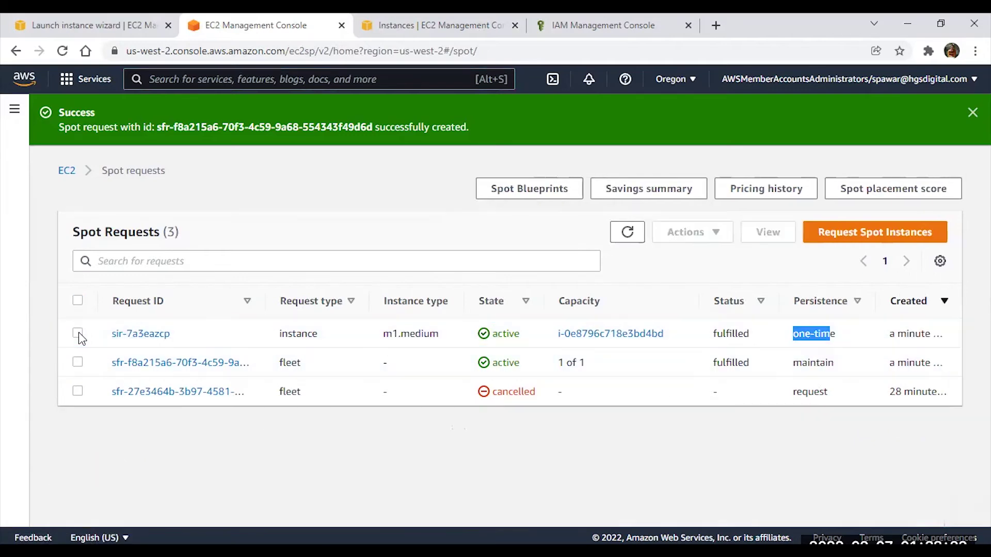
pyautogui.click(78, 334)
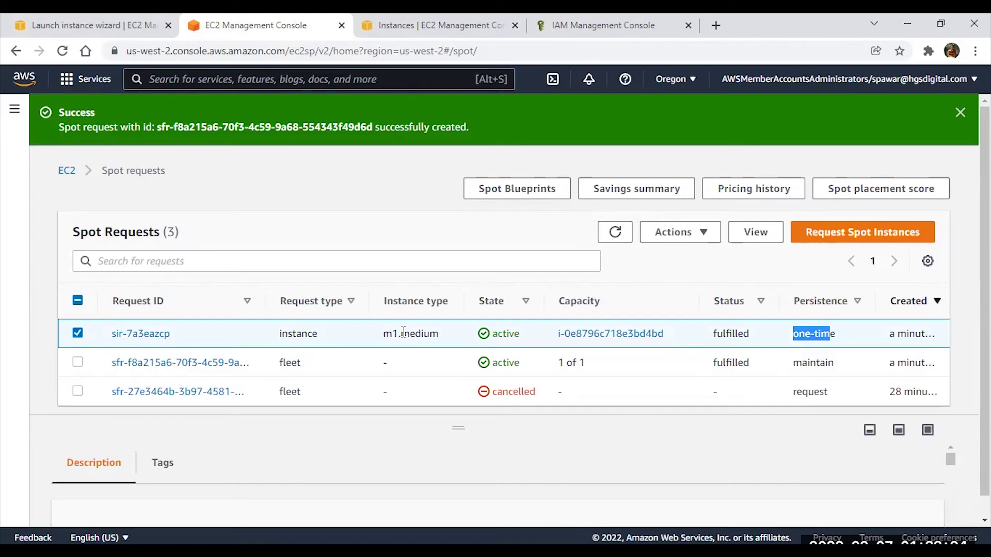
pyautogui.click(625, 368)
pyautogui.moveTo(520, 334); pyautogui.dragTo(449, 347)
pyautogui.scroll(-1, 355, 440)
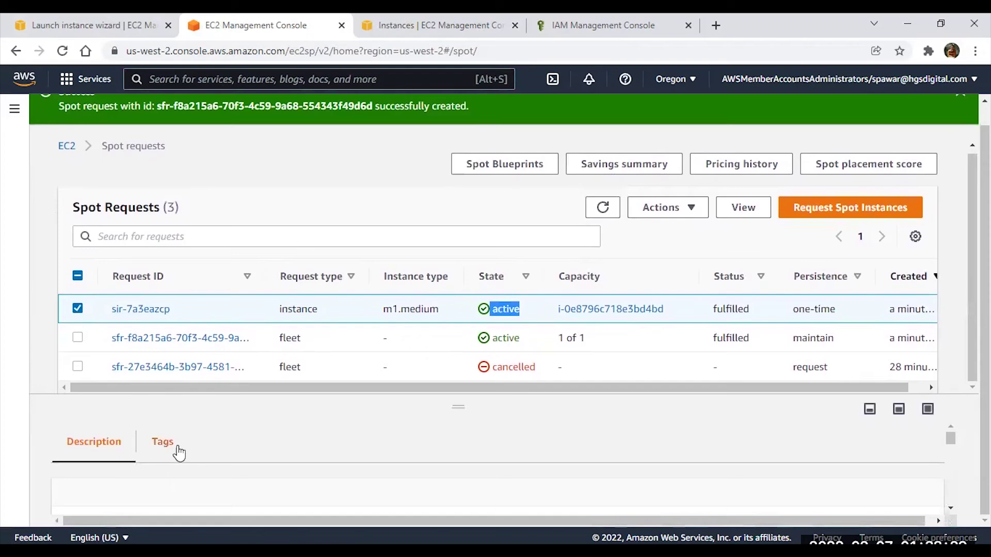
pyautogui.scroll(-5, 312, 475)
pyautogui.moveTo(479, 407); pyautogui.dragTo(458, 343)
pyautogui.scroll(2, 186, 464)
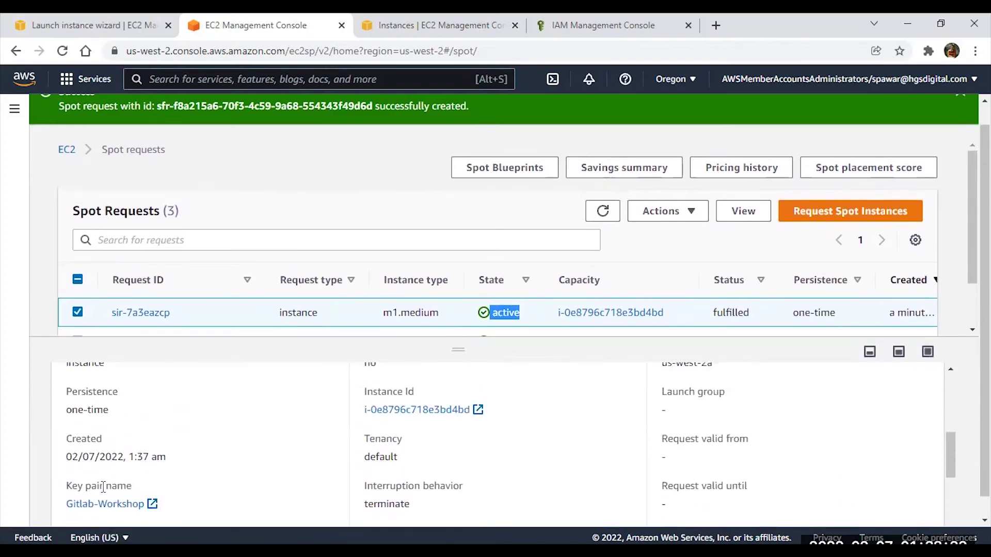
pyautogui.scroll(-3, 407, 483)
pyautogui.scroll(5, 406, 483)
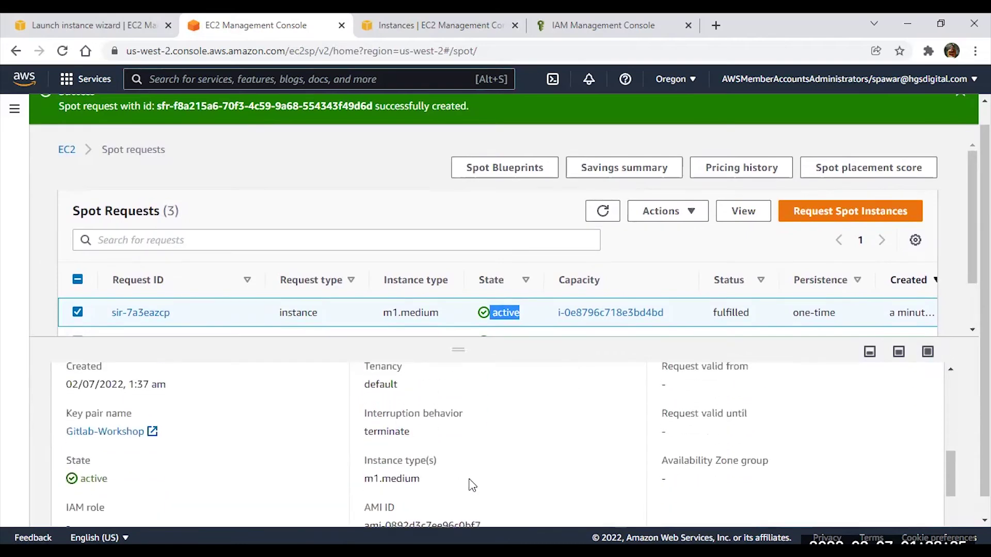
pyautogui.moveTo(659, 413); pyautogui.dragTo(723, 436)
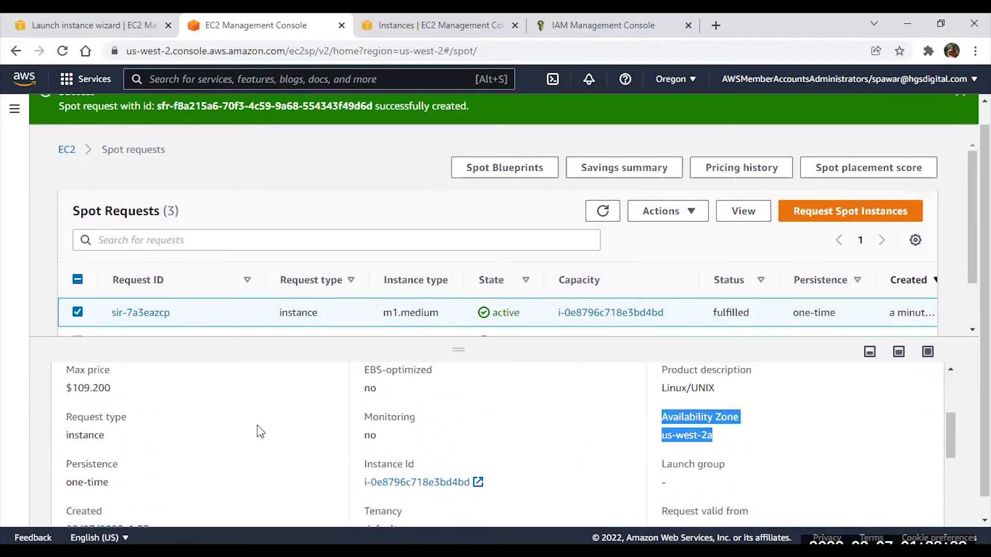
pyautogui.moveTo(111, 388); pyautogui.dragTo(66, 388)
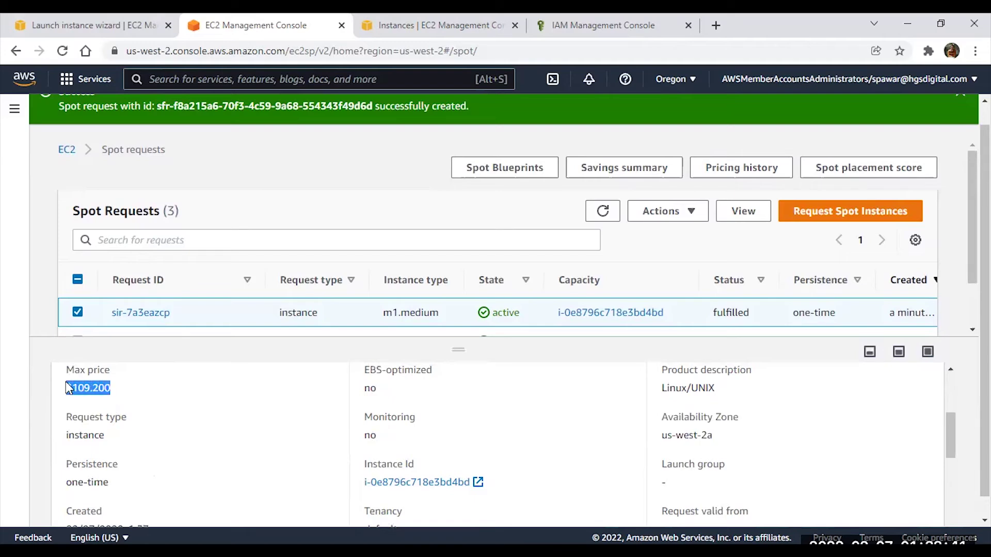
pyautogui.scroll(2, 92, 417)
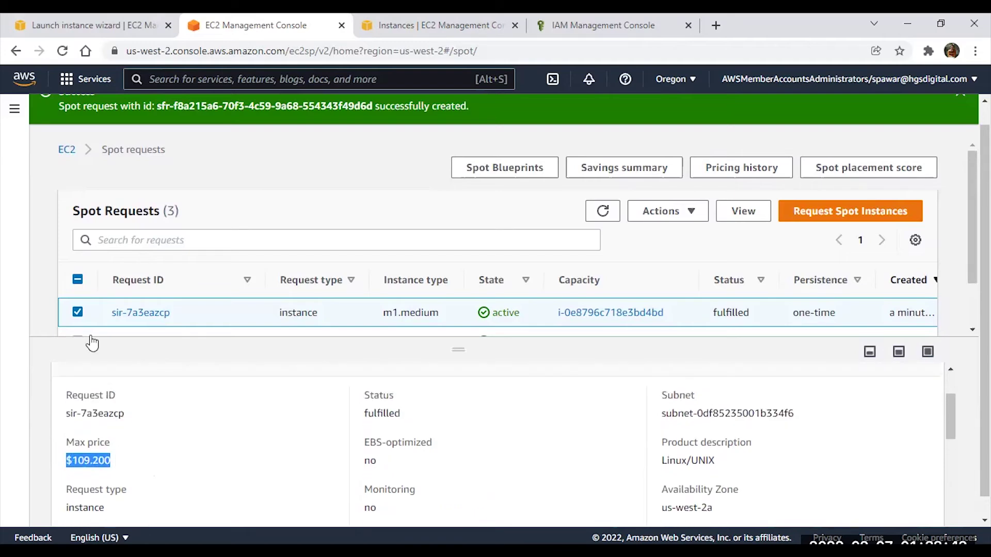
pyautogui.moveTo(458, 349); pyautogui.dragTo(462, 370)
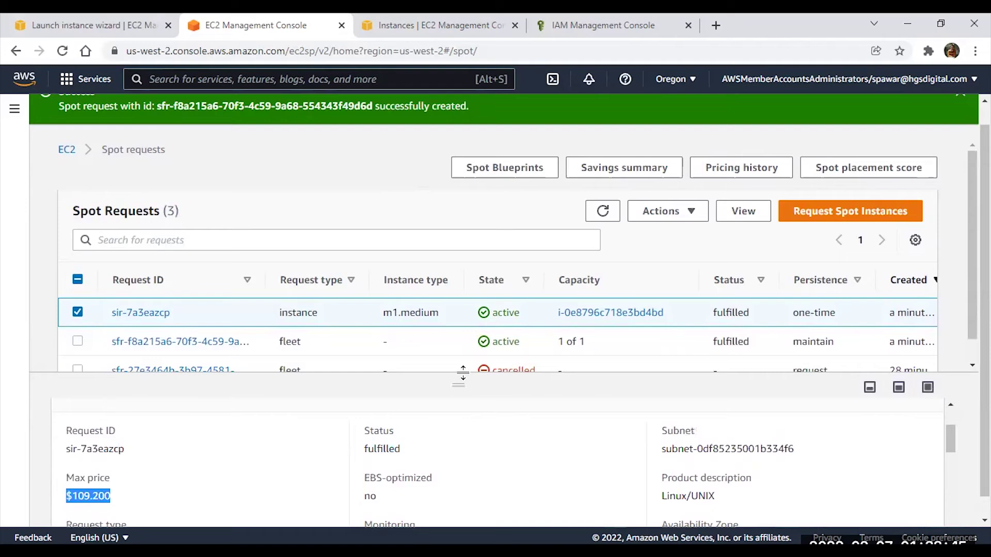
# Check the actions available for the active fleet request, then clear its selection and dismiss the success notification.
pyautogui.click(78, 314)
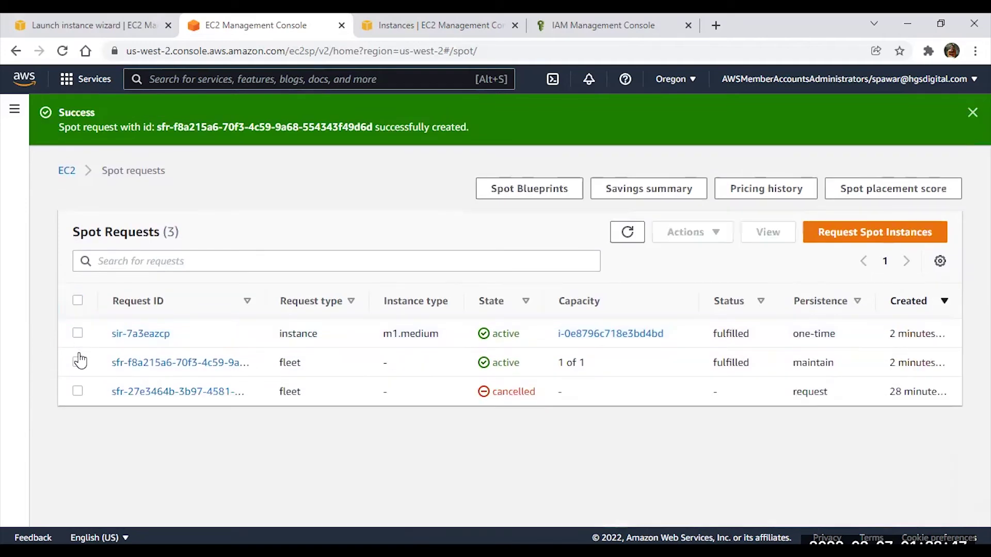
pyautogui.click(78, 356)
pyautogui.click(661, 233)
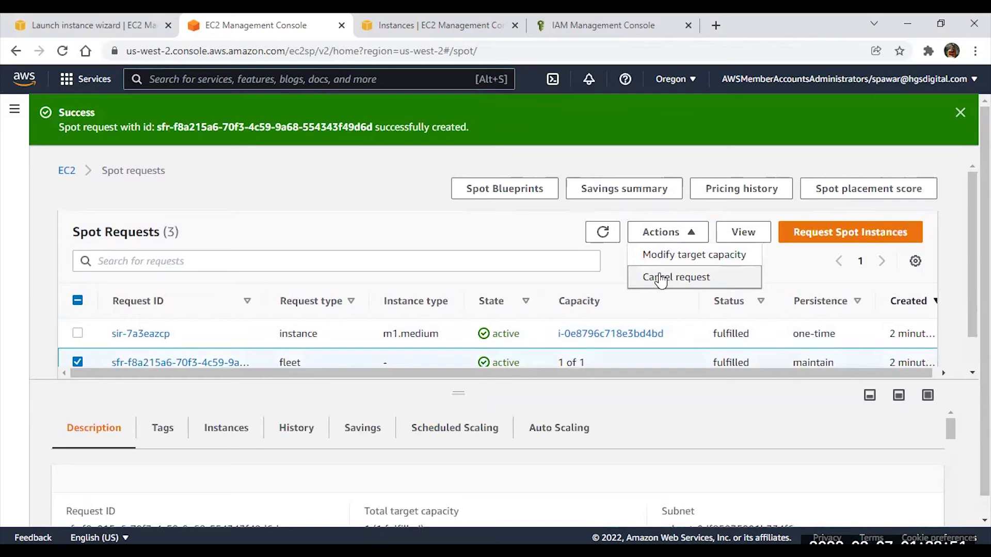
pyautogui.moveTo(458, 393); pyautogui.dragTo(458, 416)
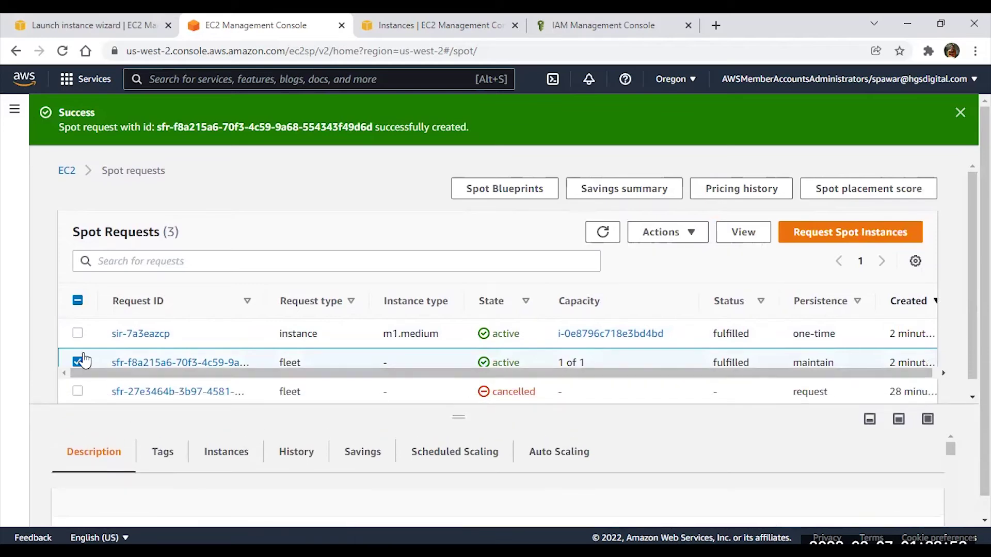
pyautogui.click(78, 361)
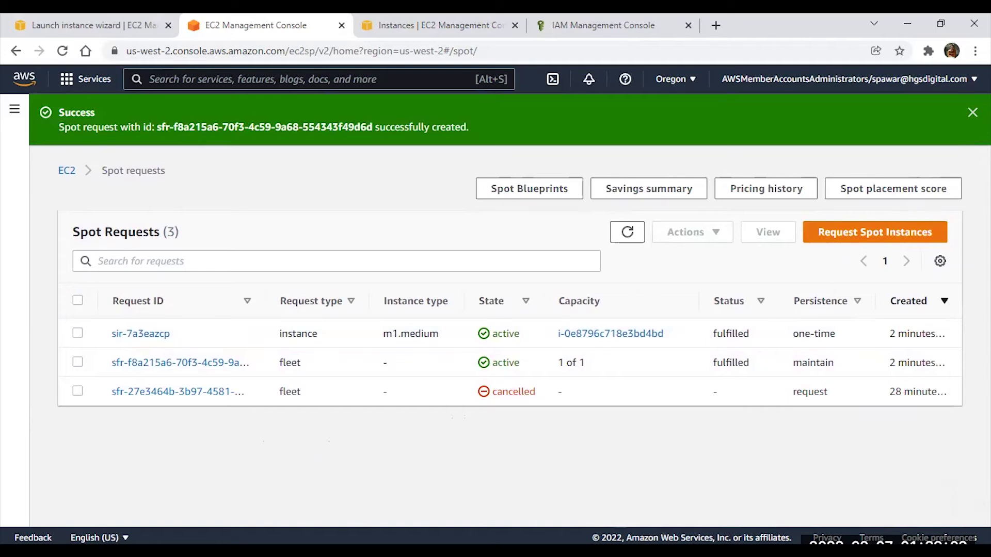
pyautogui.click(972, 113)
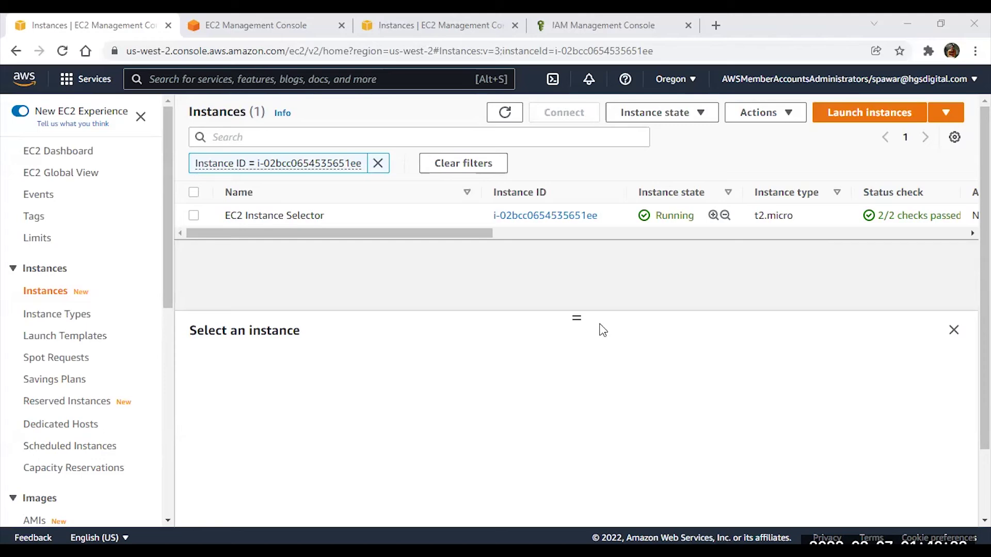
# Start an instance launch from the Instances page using the 64-bit (x86) Amazon Linux 2 AMI (HVM) - Kernel 5.10.
pyautogui.click(140, 117)
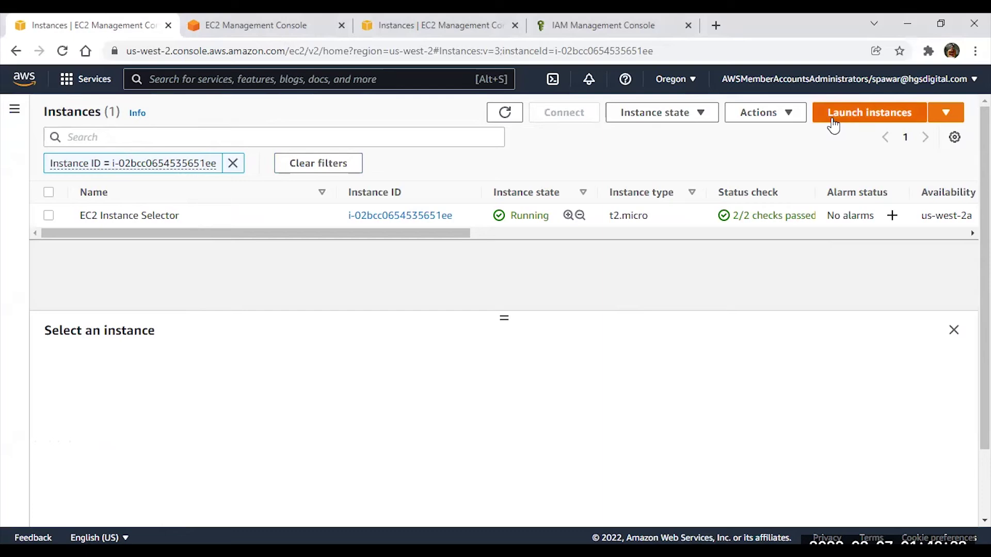
pyautogui.click(15, 109)
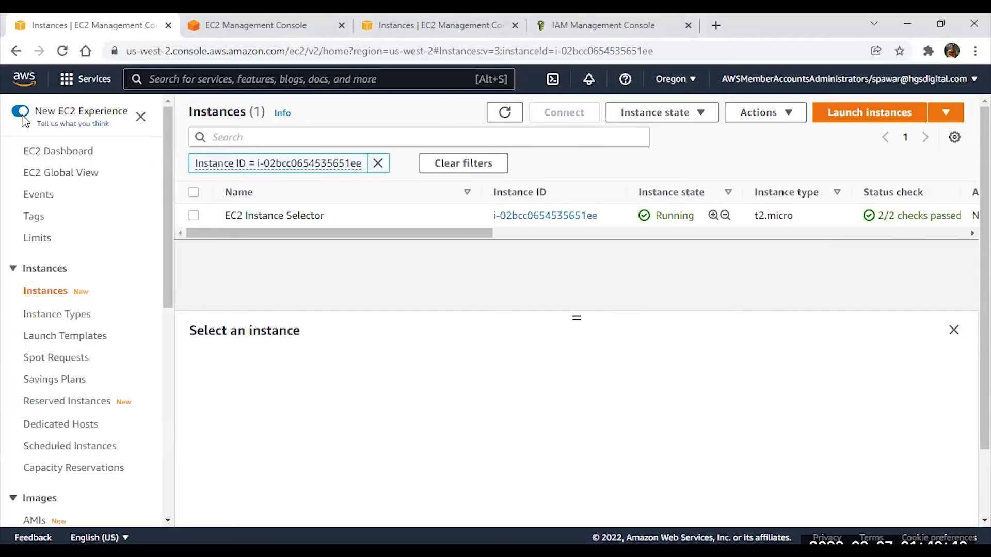
pyautogui.click(46, 291)
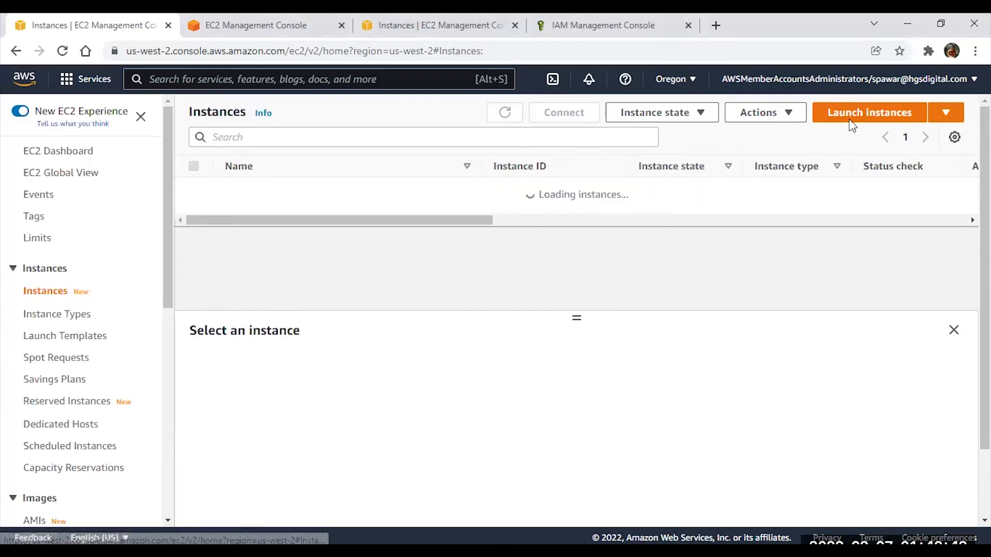
pyautogui.click(857, 120)
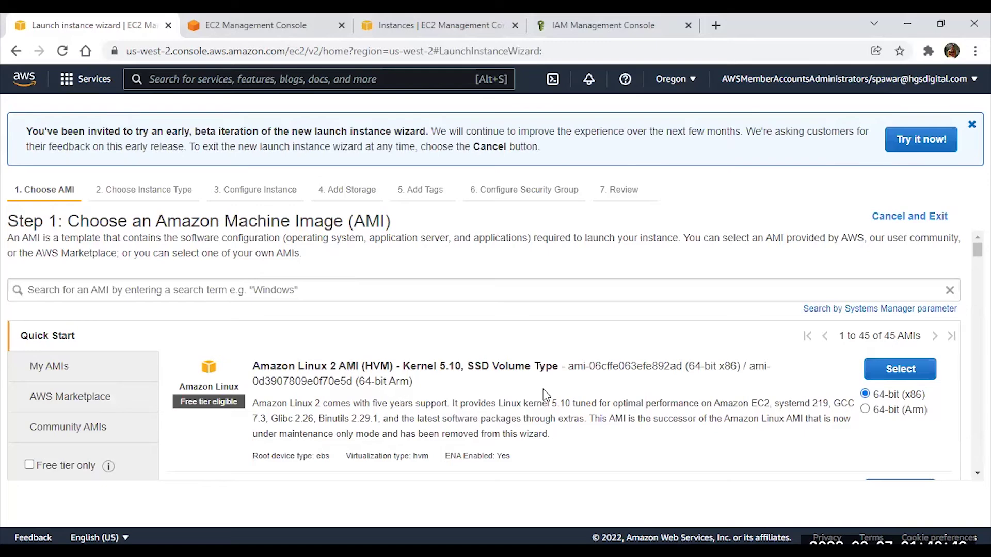
pyautogui.click(872, 372)
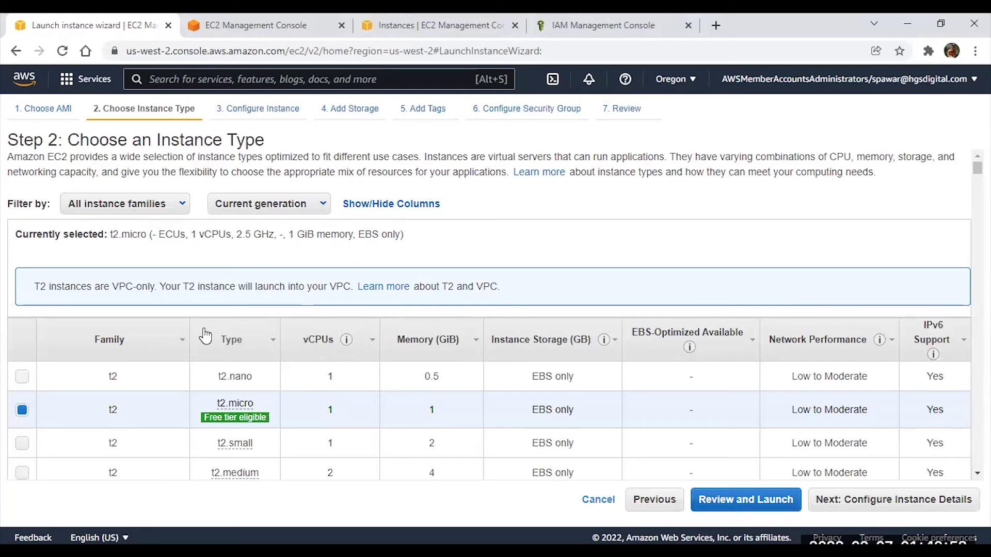
# Choose the t2.small instance type and continue to the instance details.
pyautogui.scroll(-1, 192, 339)
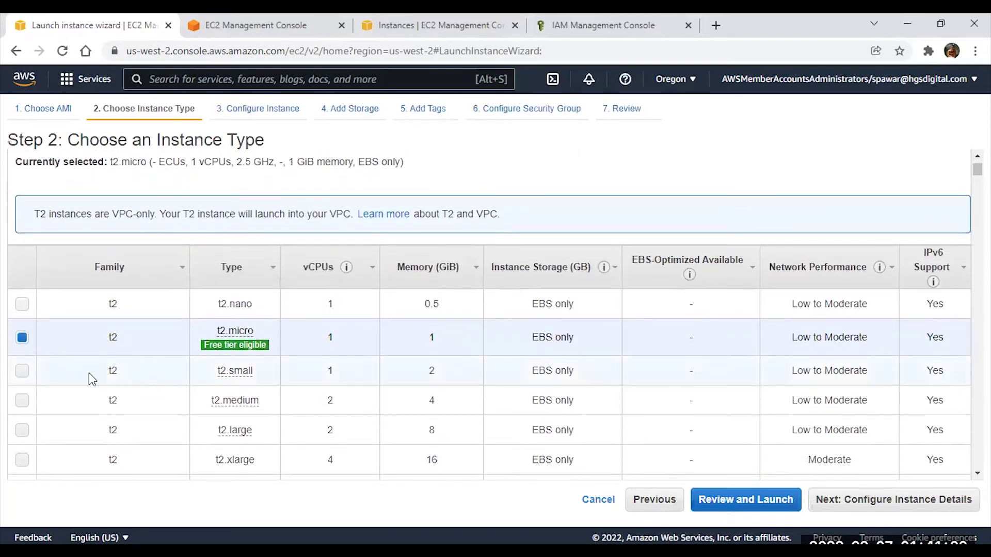
pyautogui.click(23, 370)
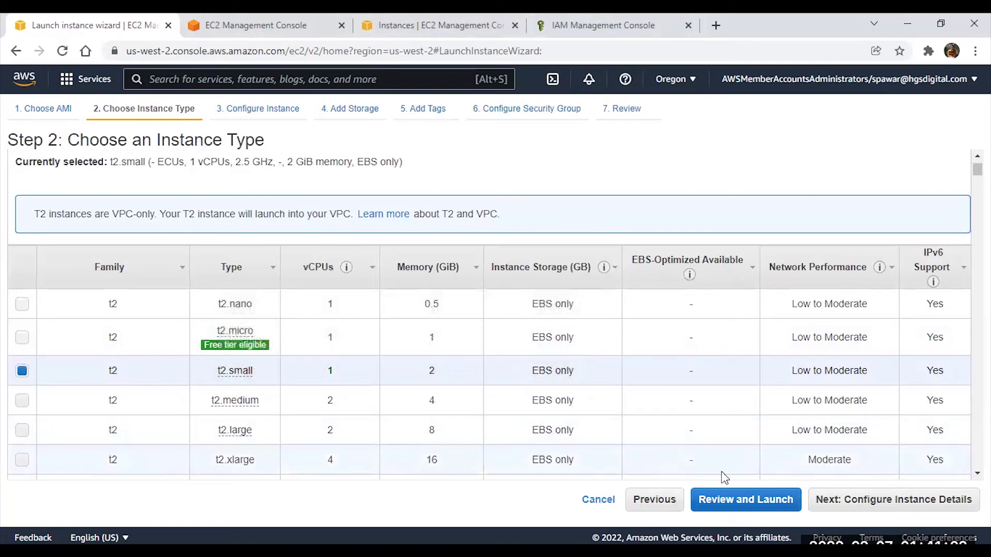
pyautogui.click(841, 499)
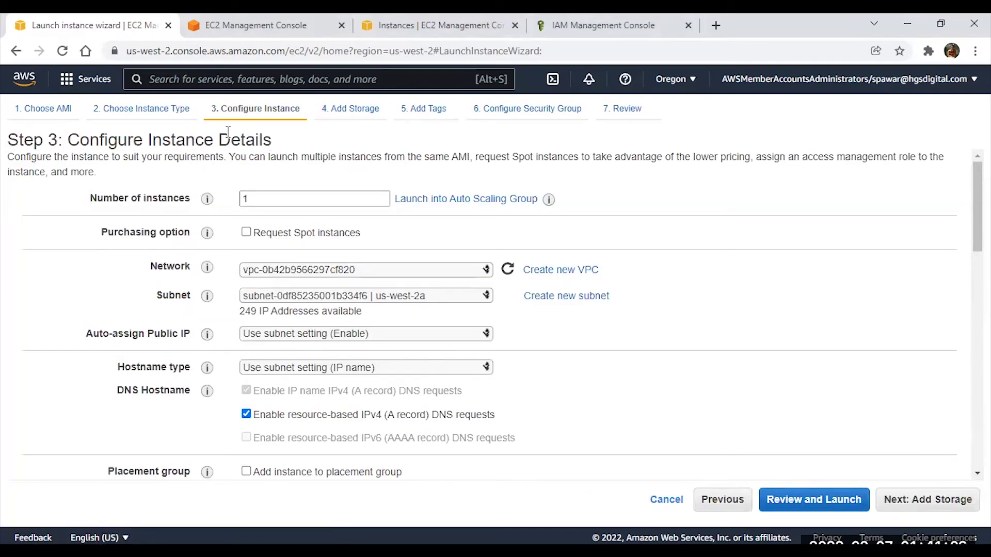
# Enable Request Spot instances as the purchasing option in the instance details.
pyautogui.moveTo(68, 138); pyautogui.dragTo(276, 138)
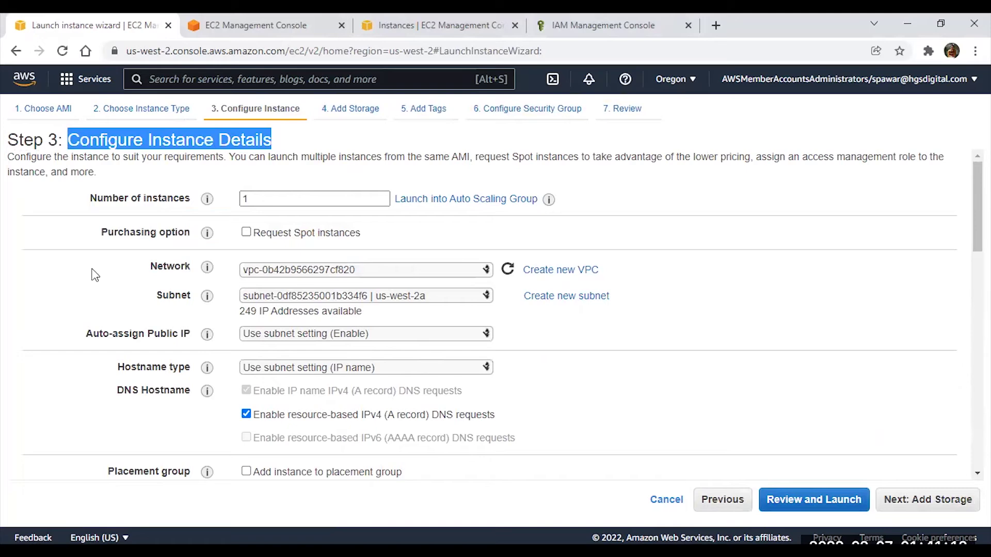
pyautogui.click(107, 230)
pyautogui.moveTo(107, 230); pyautogui.dragTo(194, 236)
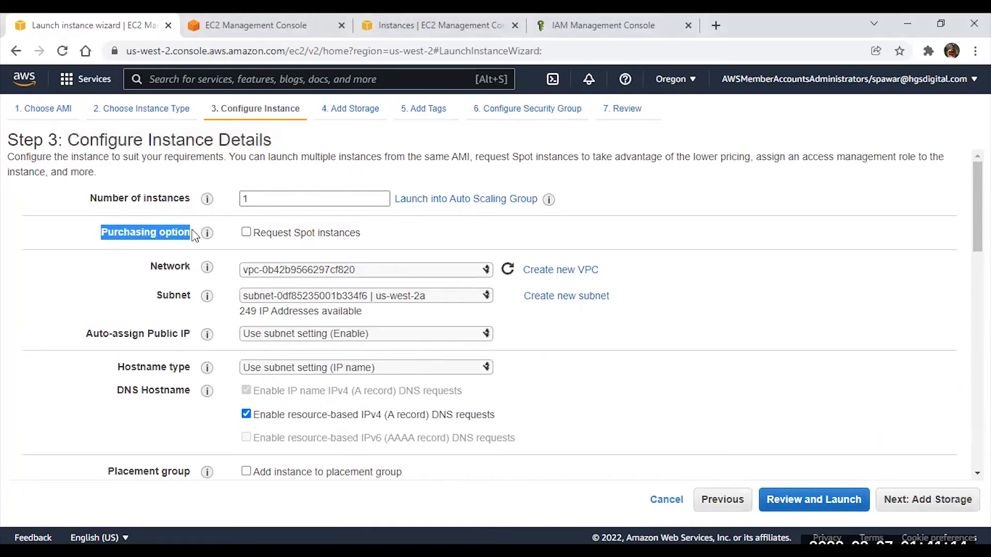
pyautogui.click(246, 233)
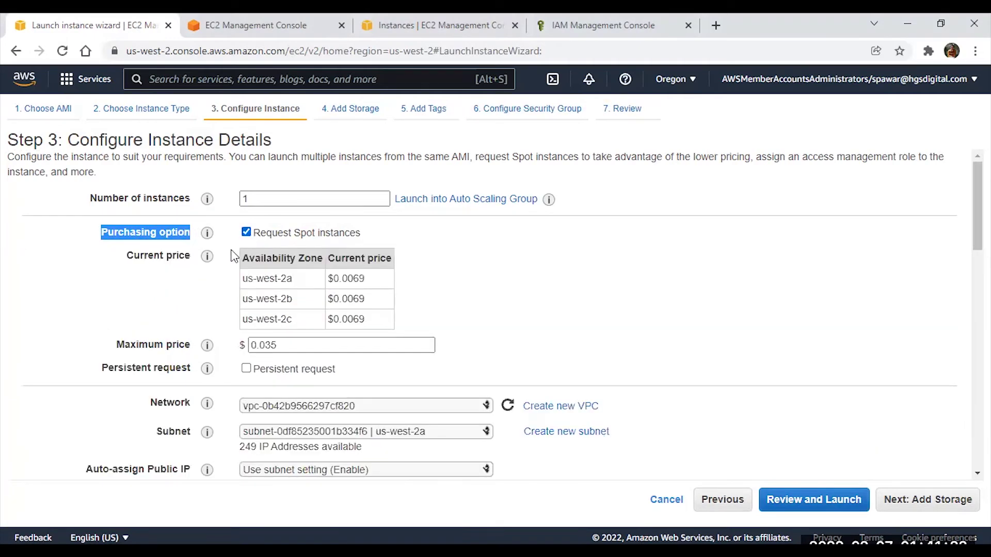
# Set the number of instances to 1 and the Spot maximum price to $0.045.
pyautogui.moveTo(246, 199); pyautogui.dragTo(233, 198)
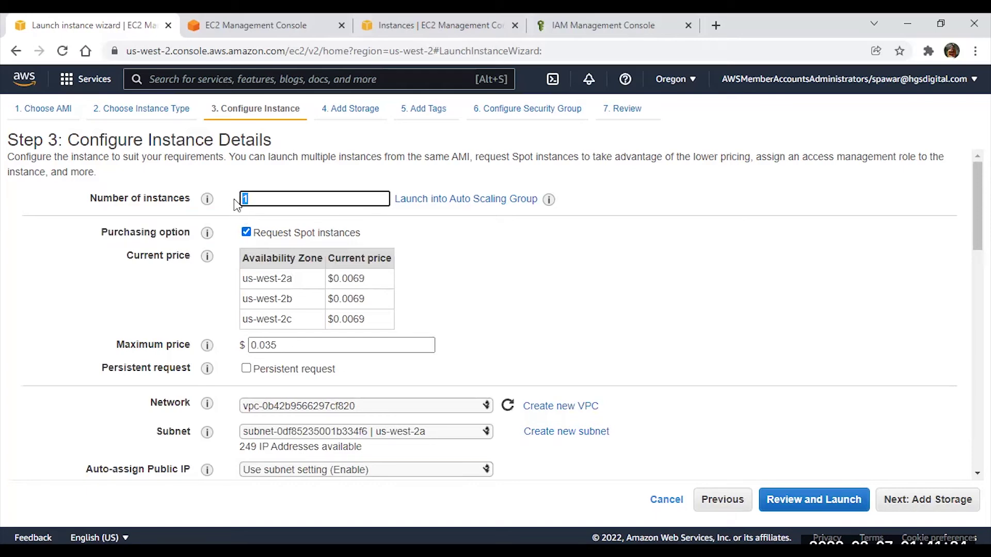
pyautogui.press('Up')
pyautogui.write('1')
pyautogui.moveTo(244, 279); pyautogui.dragTo(320, 314)
pyautogui.click(351, 315)
pyautogui.moveTo(277, 345); pyautogui.dragTo(253, 345)
pyautogui.press('BackSpace')
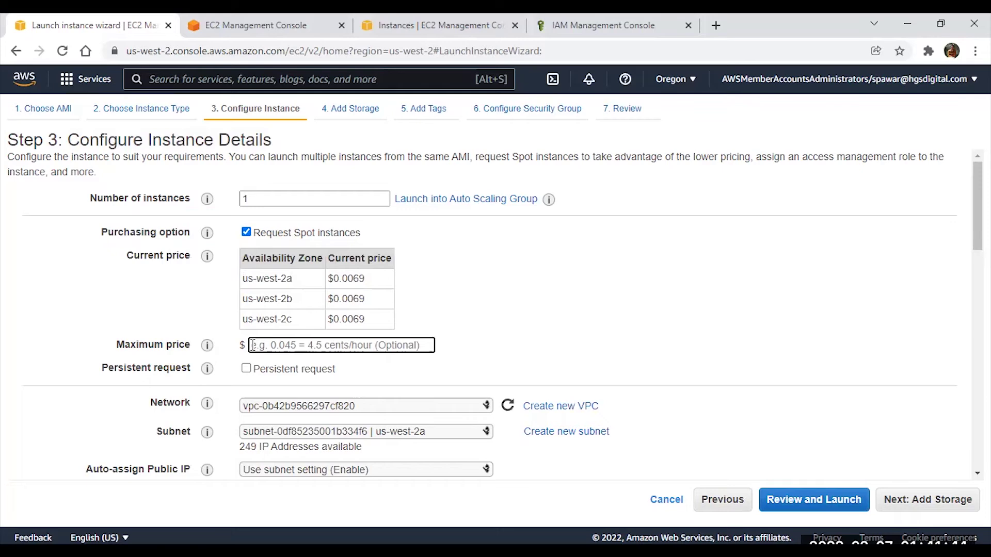
pyautogui.write('0.045')
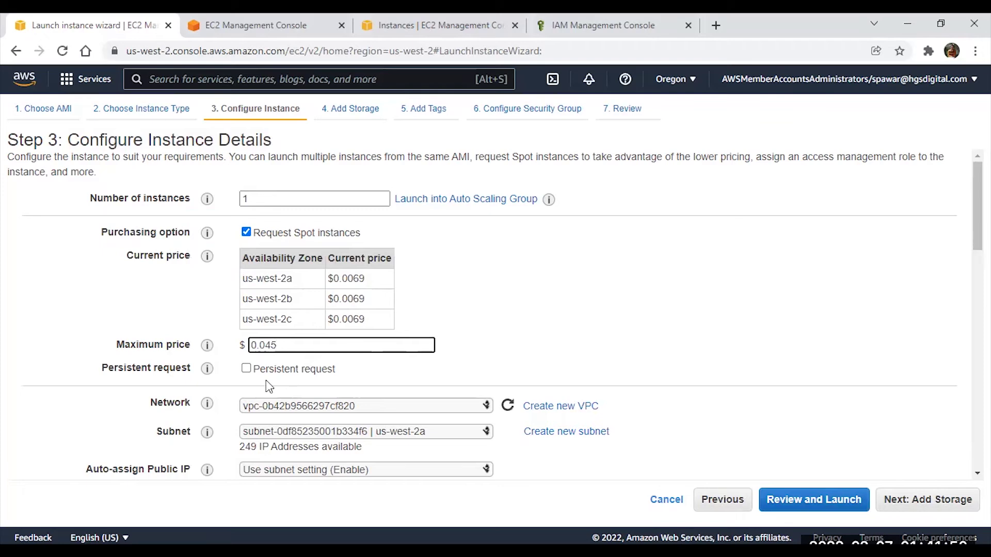
# Make the Spot request persistent and check the interruption behavior options, keeping Stop.
pyautogui.moveTo(204, 370)
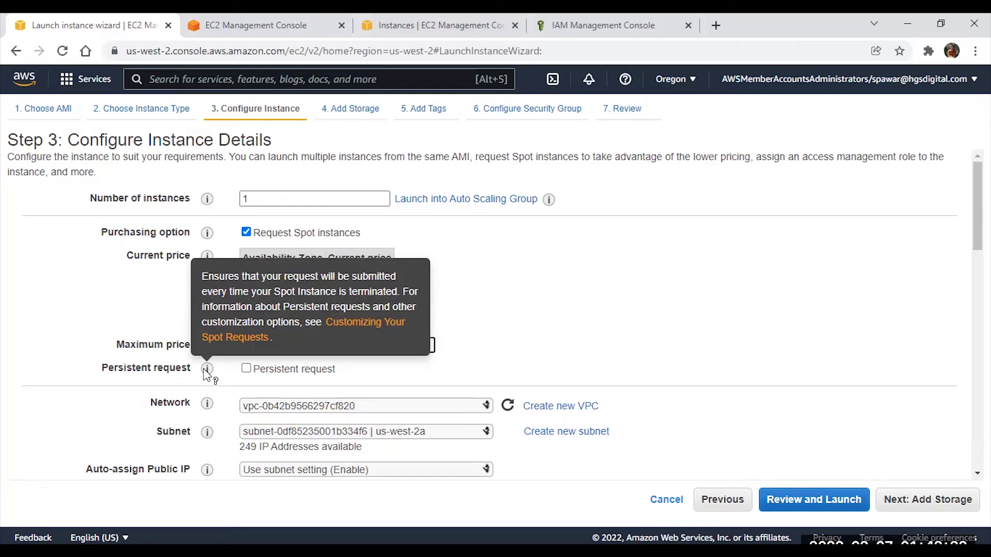
pyautogui.click(246, 369)
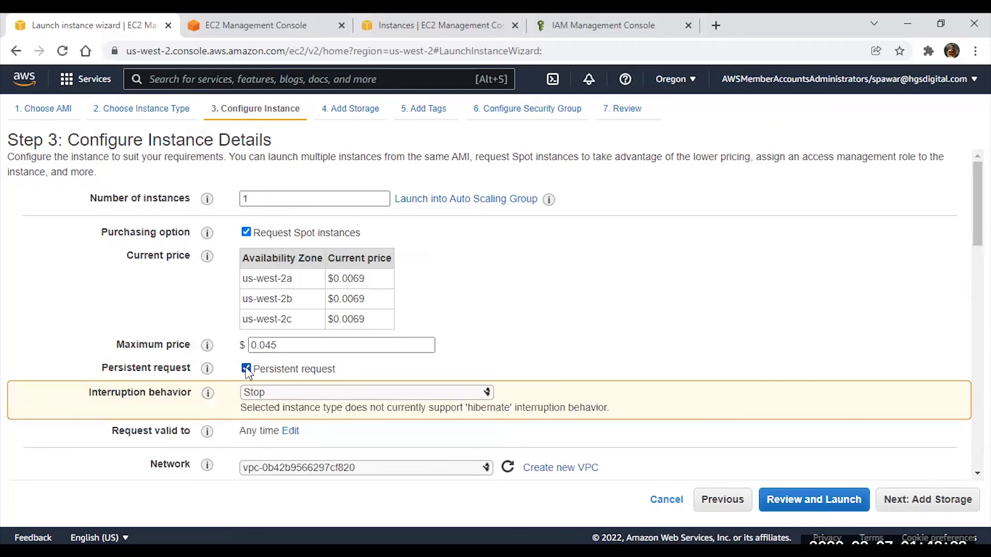
pyautogui.click(255, 393)
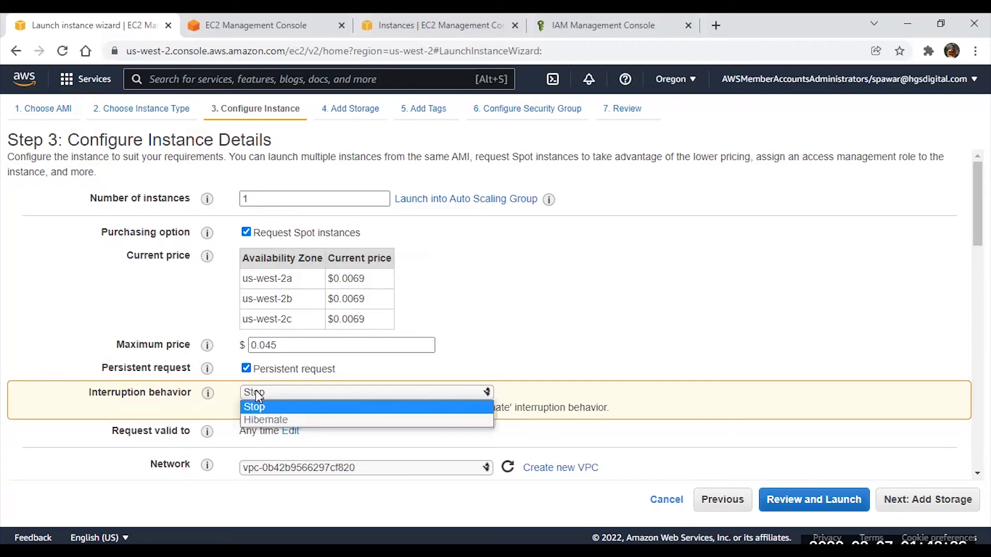
pyautogui.click(255, 396)
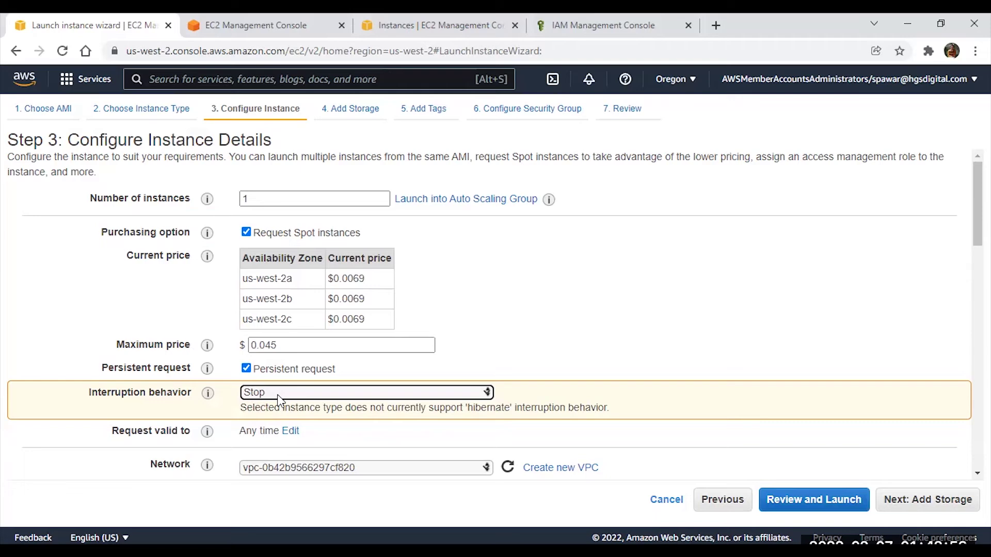
# Examine how an expiration date and time is specified for the request, then return its validity to Any time.
pyautogui.scroll(-1, 281, 397)
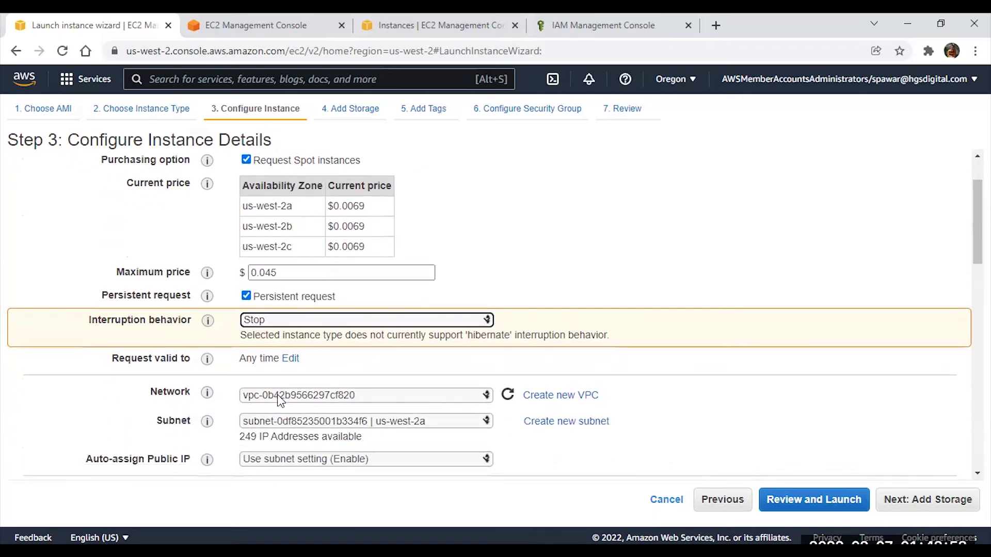
pyautogui.click(291, 359)
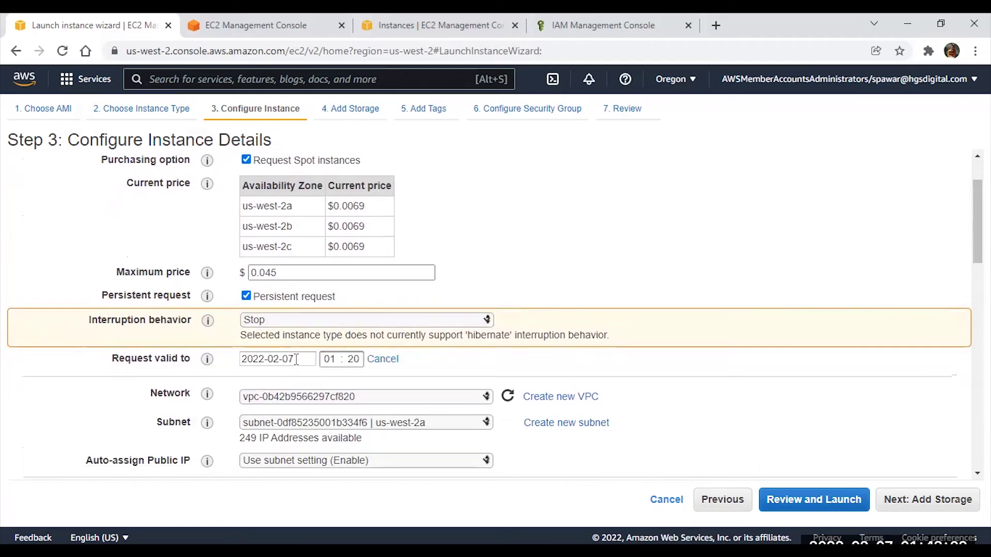
pyautogui.moveTo(208, 360)
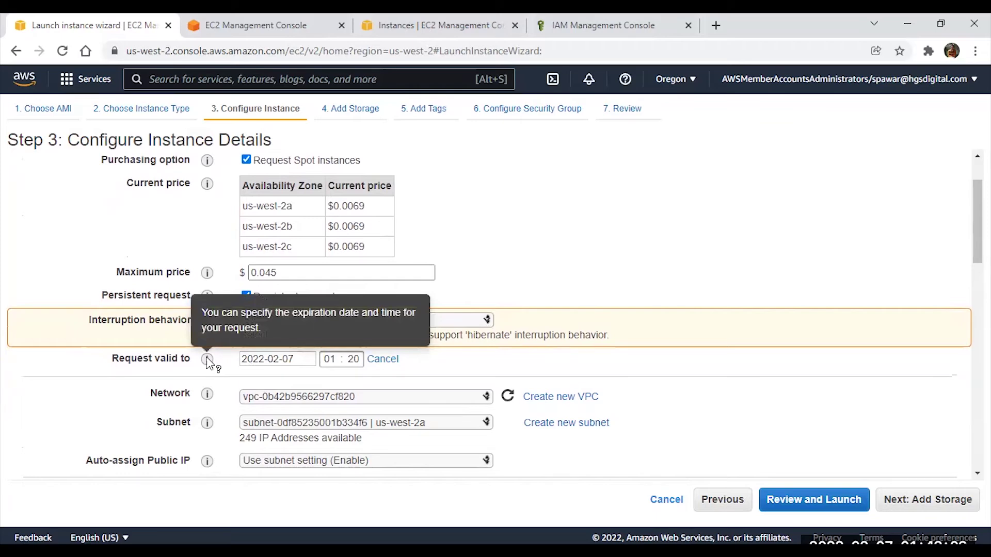
pyautogui.click(381, 360)
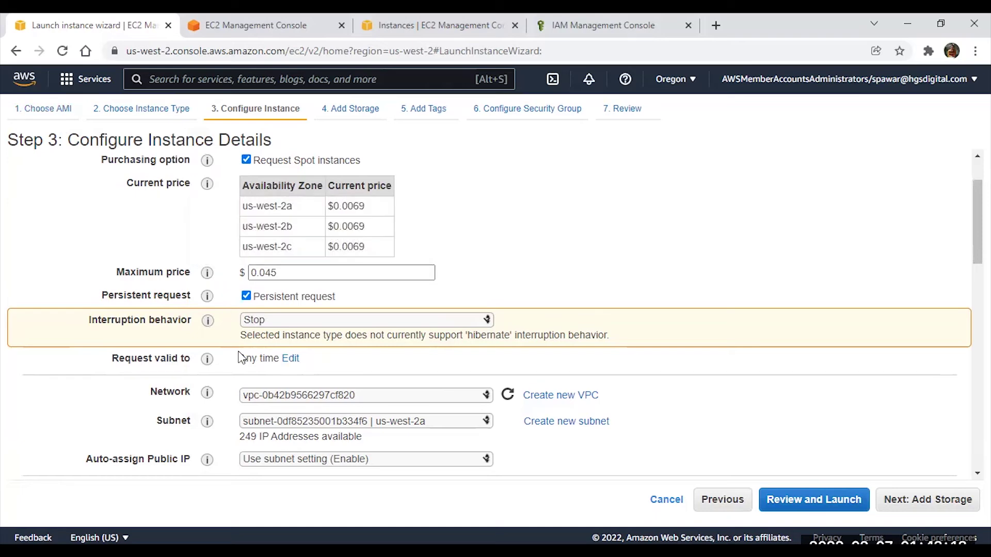
# Accept the remaining instance details, default storage and empty tags, and continue to the security group configuration.
pyautogui.scroll(-12, 238, 353)
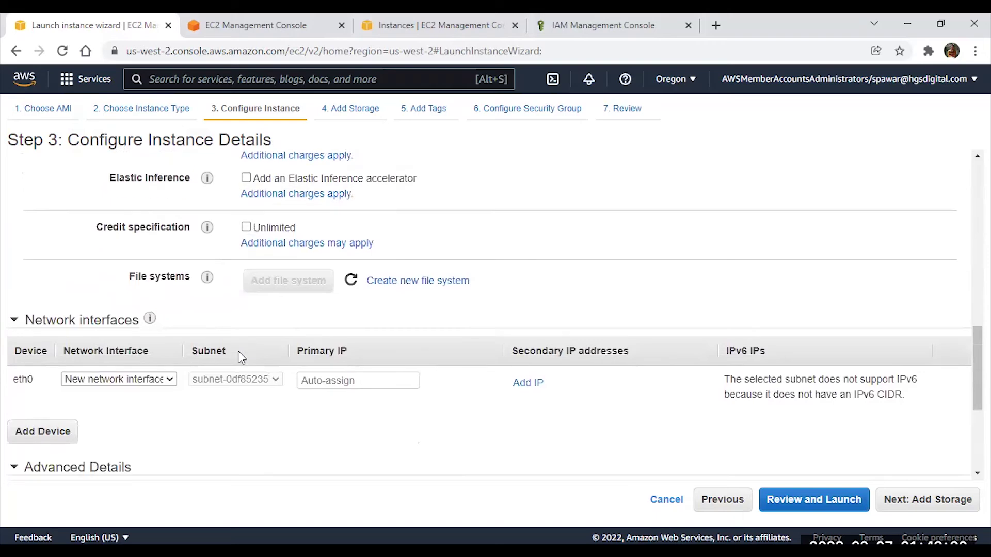
pyautogui.scroll(-3, 339, 348)
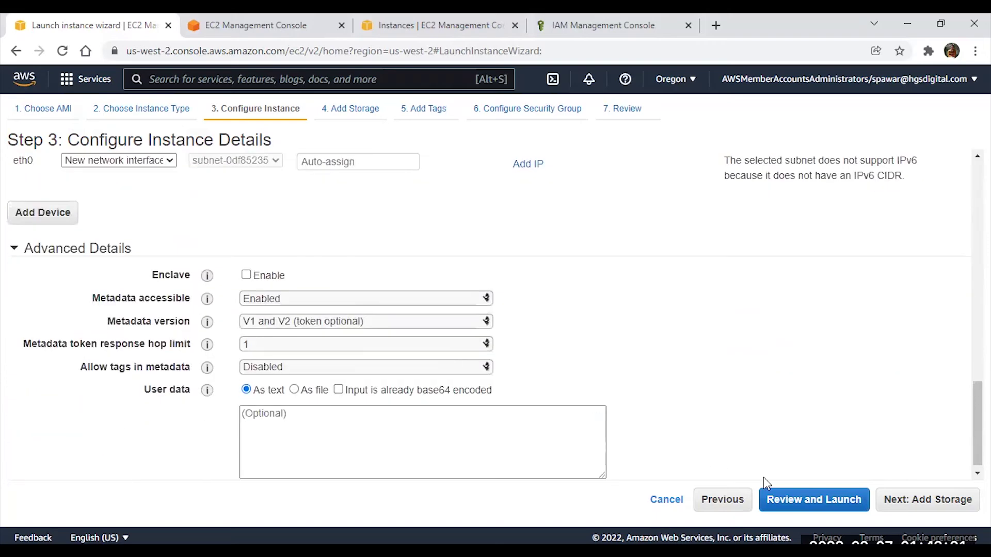
pyautogui.click(938, 506)
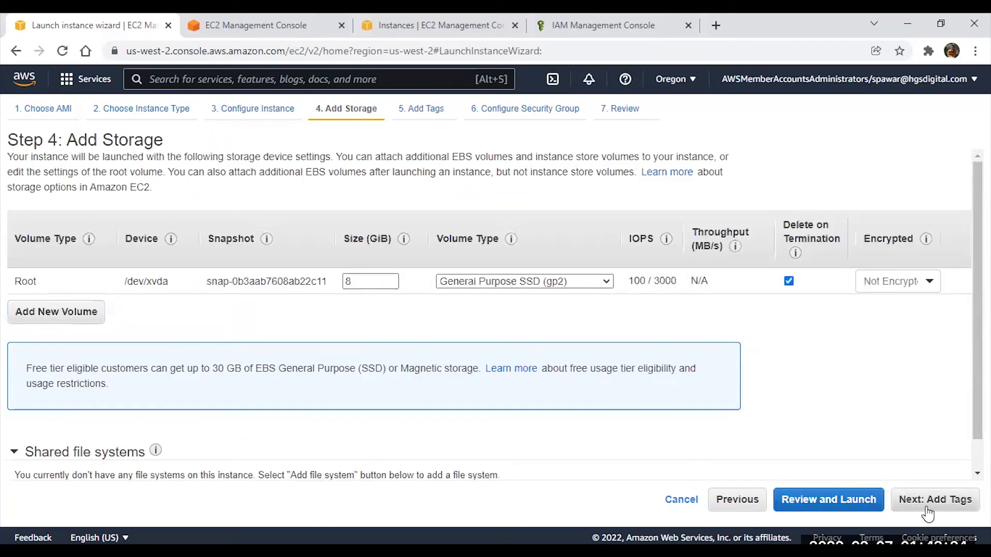
pyautogui.click(927, 499)
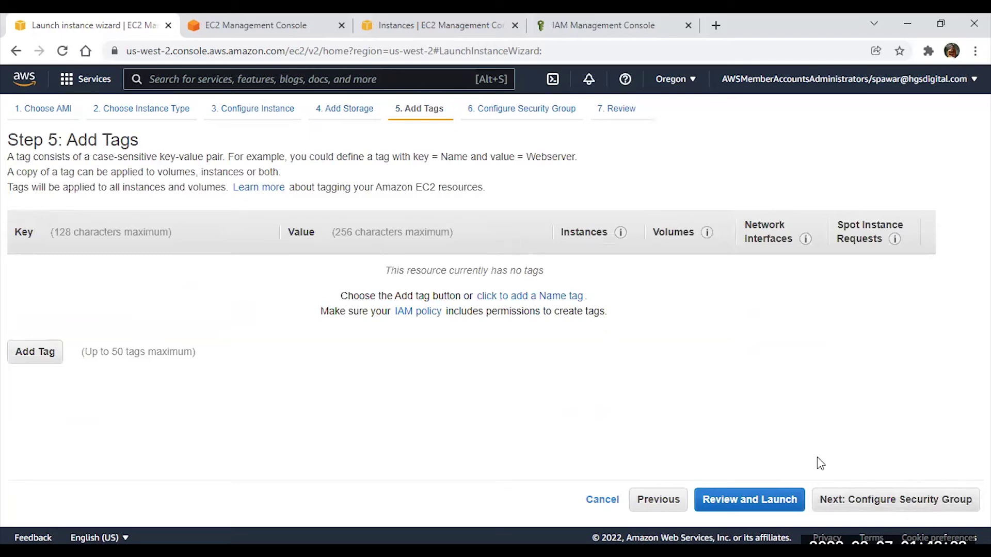
pyautogui.click(874, 497)
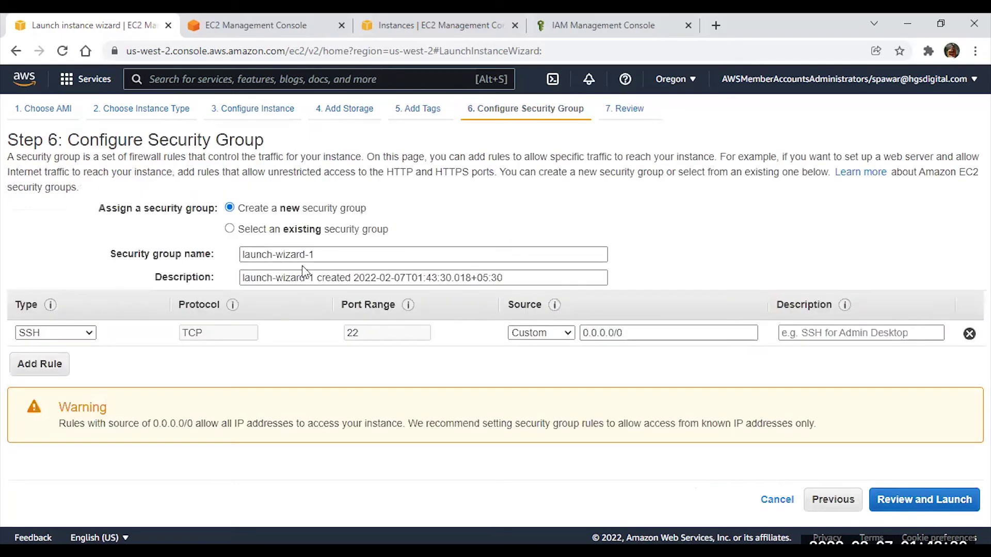
# Assign the existing ssm-security-group to the instance and proceed to the launch review.
pyautogui.click(249, 229)
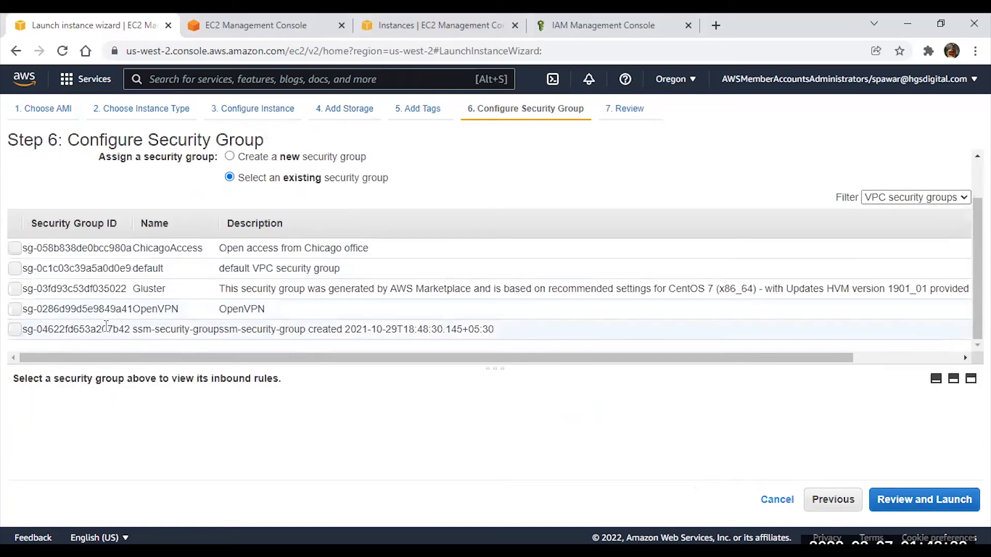
pyautogui.click(19, 332)
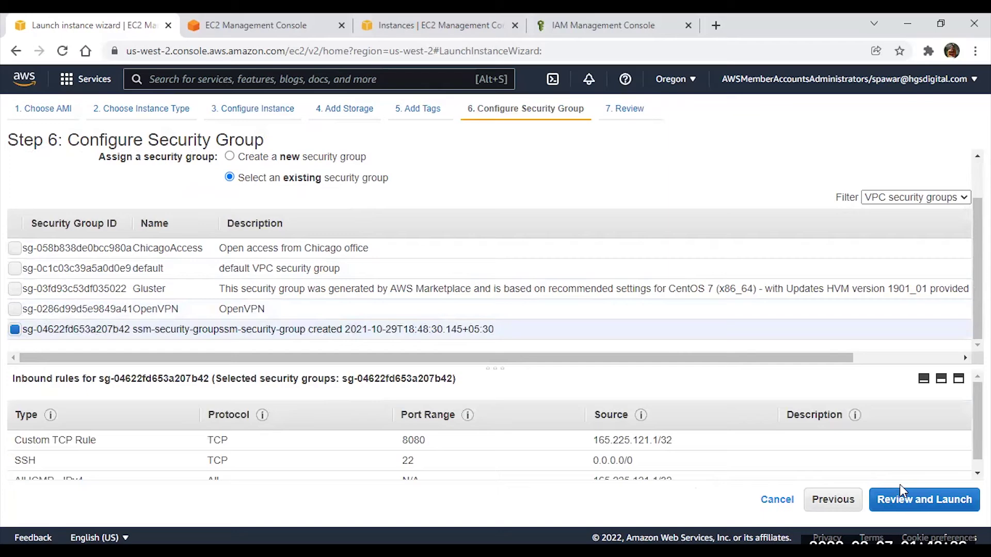
pyautogui.click(923, 498)
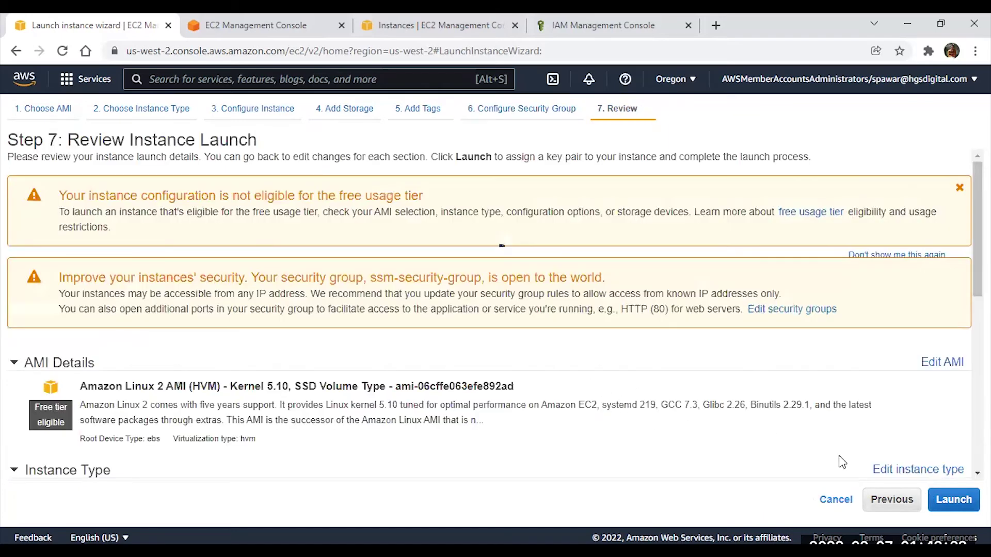
# Acknowledge access to the Gitlab-Workshop key pair for the launch, then cancel it and exit the wizard to the instances list.
pyautogui.scroll(-2, 842, 462)
pyautogui.click(953, 499)
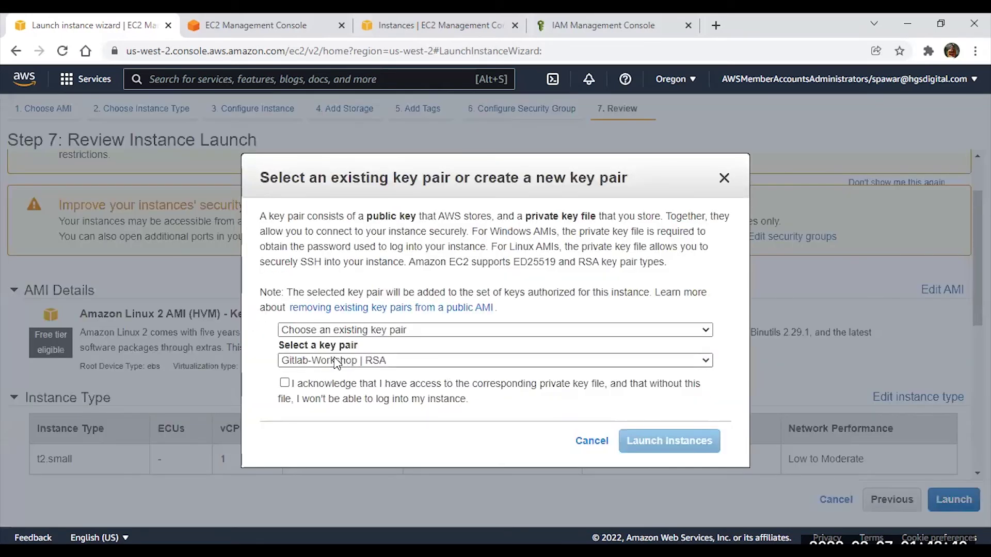
pyautogui.click(284, 382)
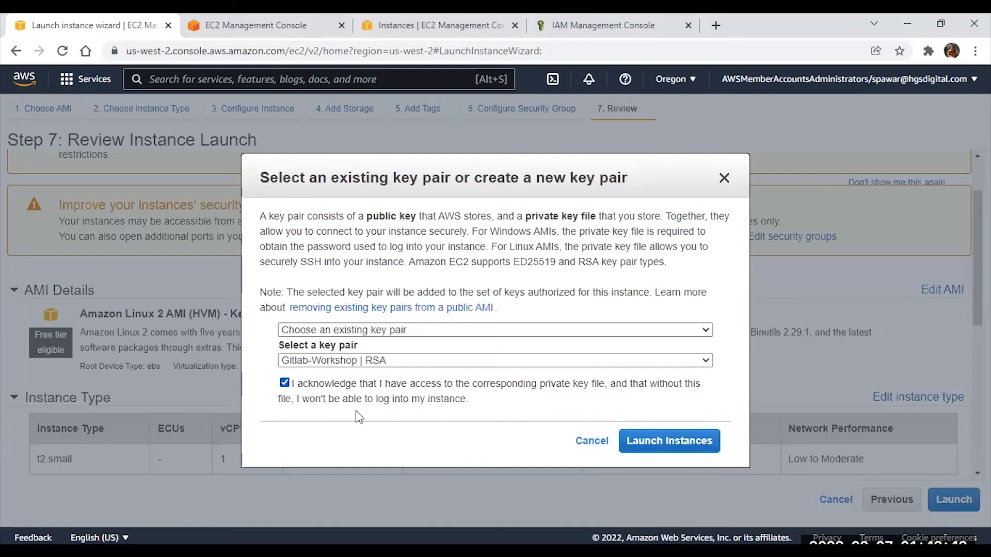
pyautogui.click(592, 442)
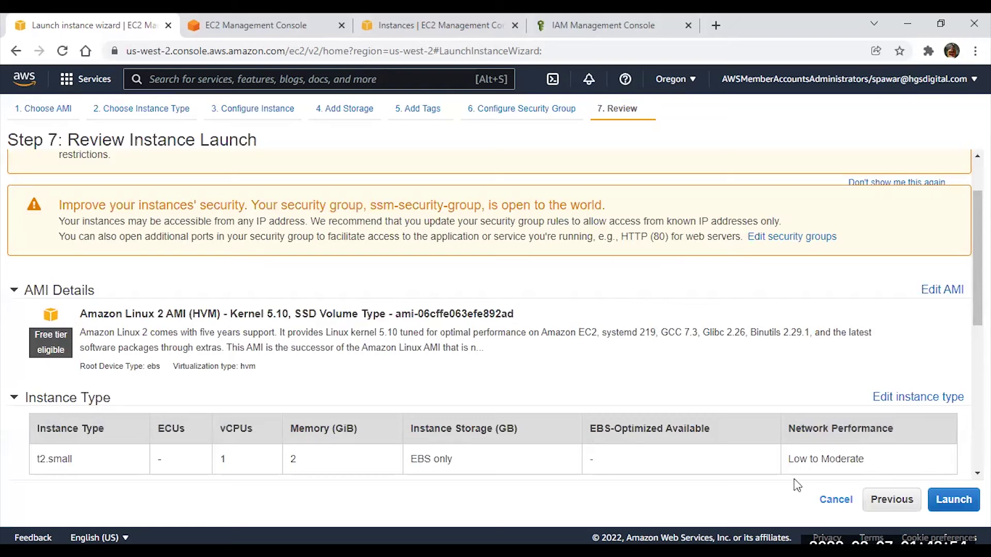
pyautogui.click(823, 500)
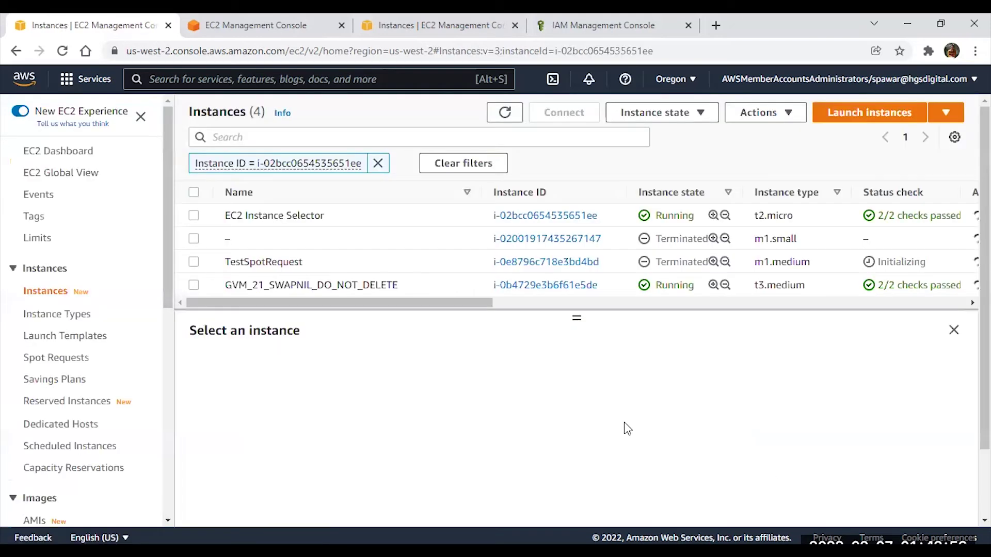
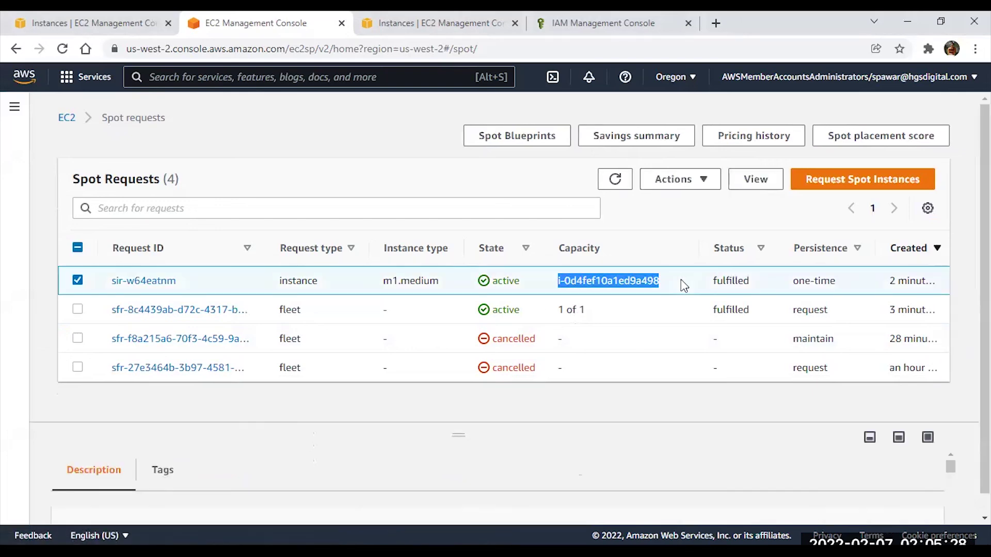
# Examine the status and persistence of the individual instance Spot request, then the state actions offered for the terminated TestSpotRequest instance.
pyautogui.doubleClick(724, 282)
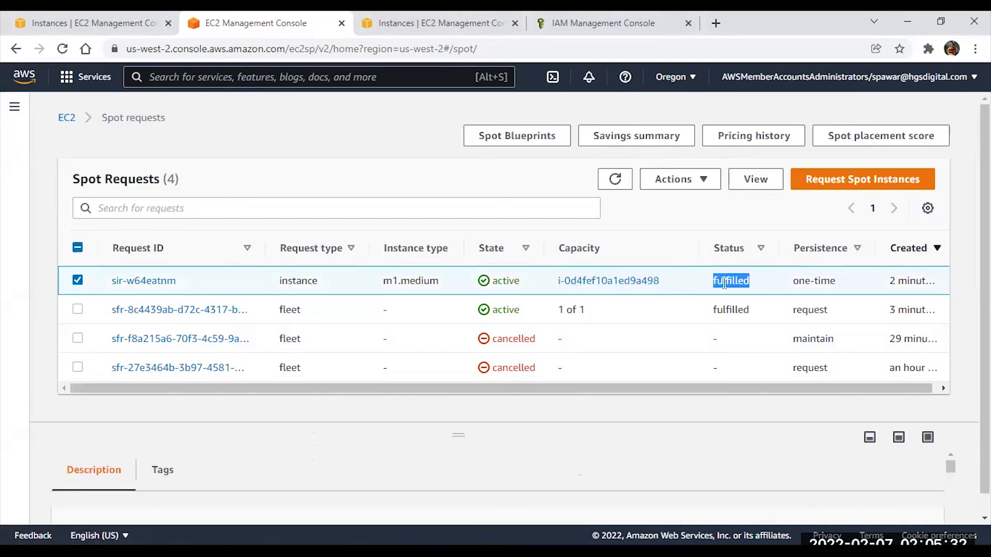
pyautogui.moveTo(792, 281); pyautogui.dragTo(836, 287)
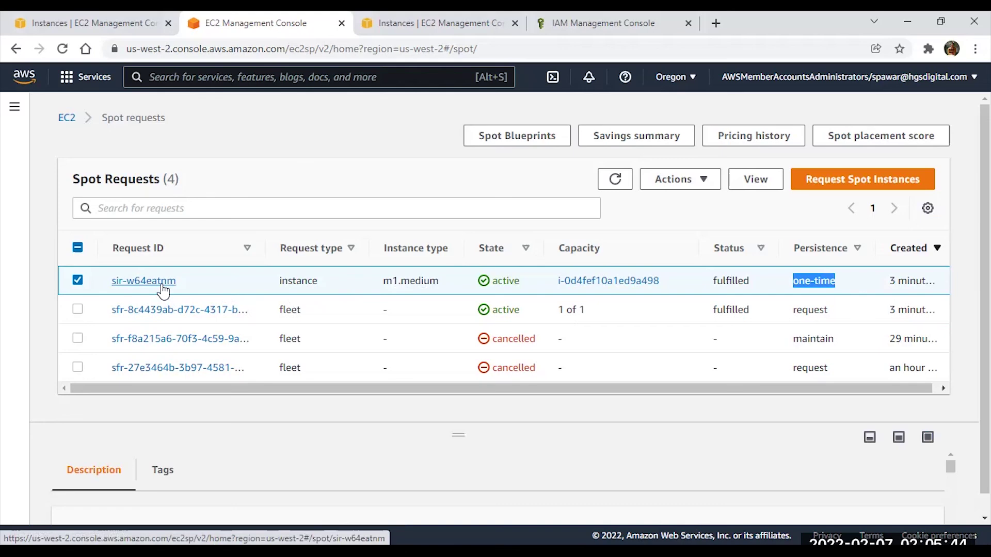
pyautogui.click(131, 31)
pyautogui.click(194, 233)
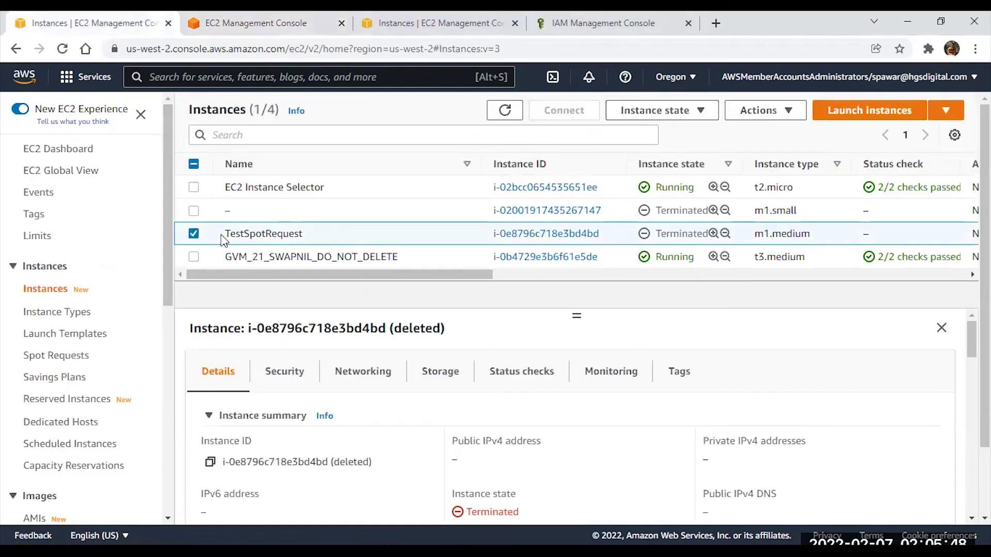
pyautogui.click(663, 113)
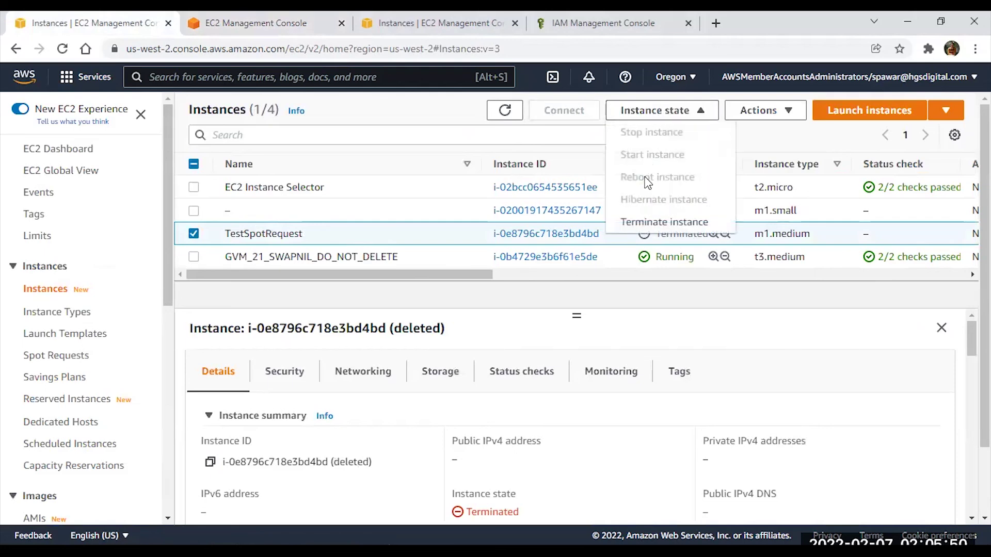
pyautogui.click(194, 234)
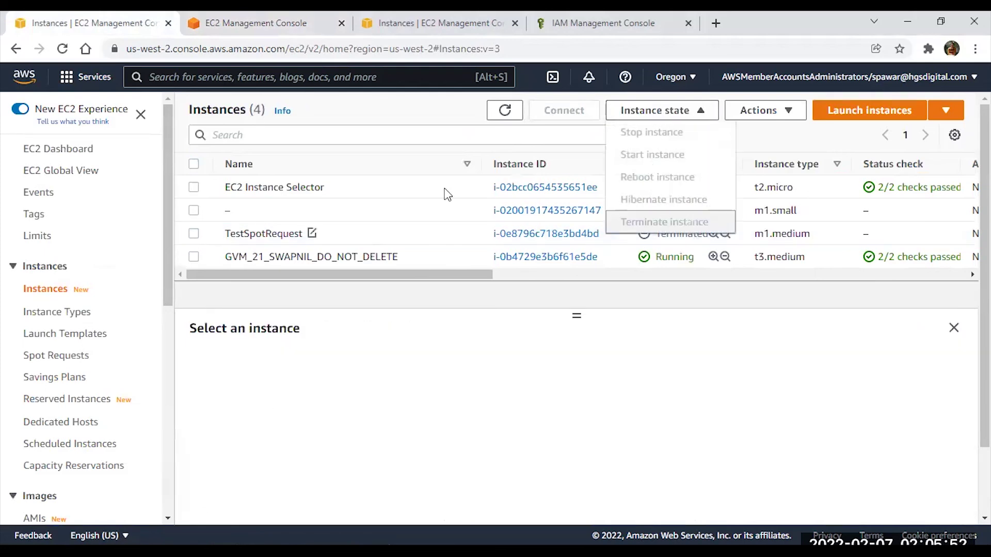
pyautogui.click(194, 235)
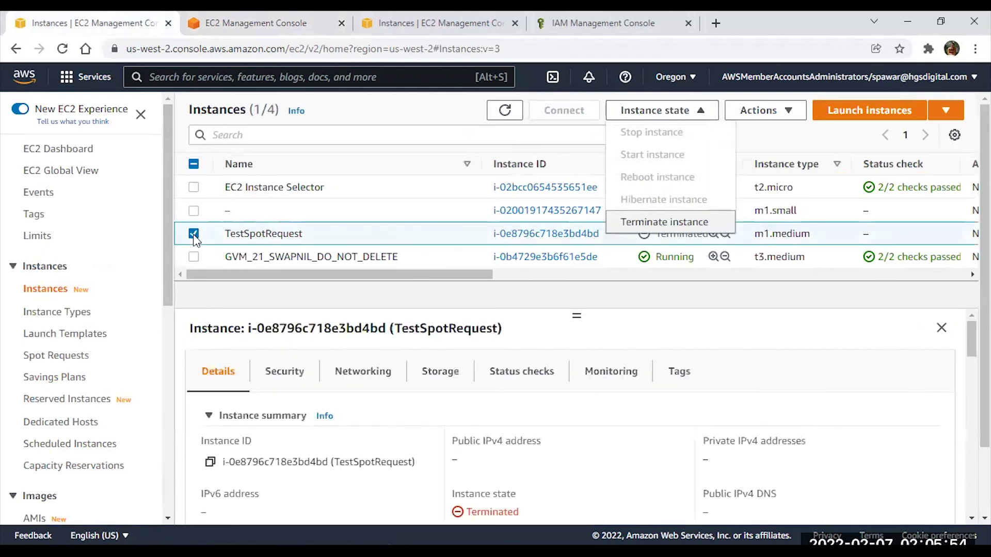
pyautogui.click(194, 234)
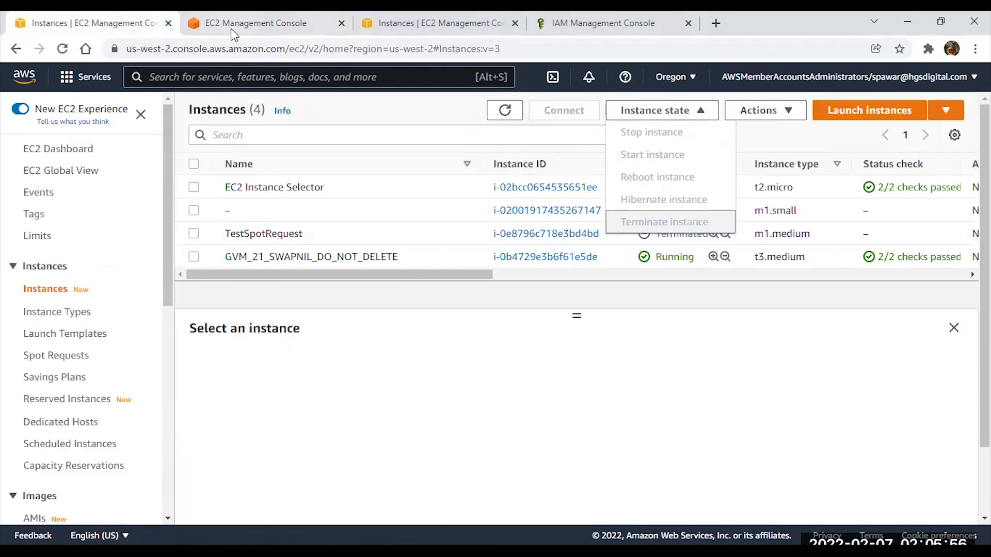
# Compare the one-time Spot request with its TestSpotRequest instance in the filtered instances list, then return to the Spot requests.
pyautogui.click(232, 29)
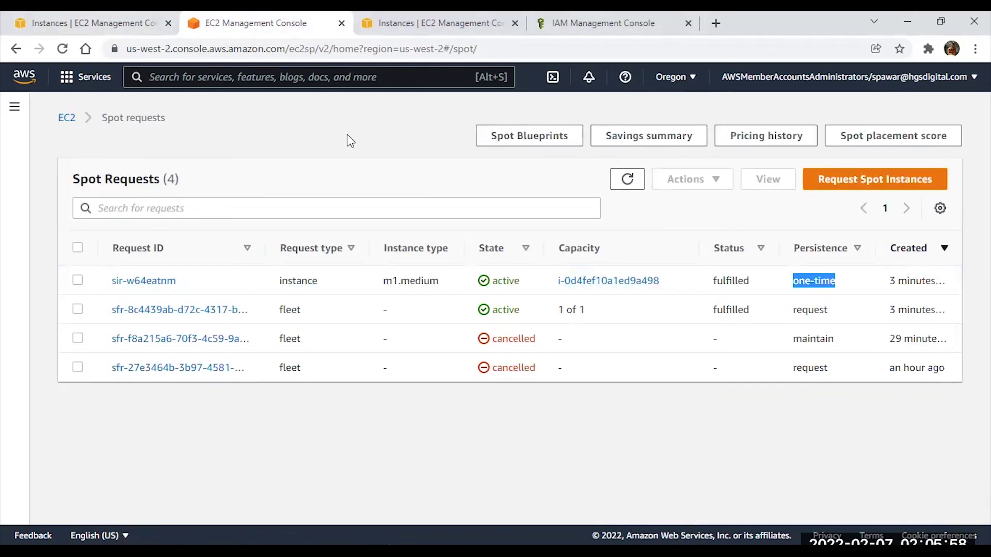
pyautogui.click(819, 280)
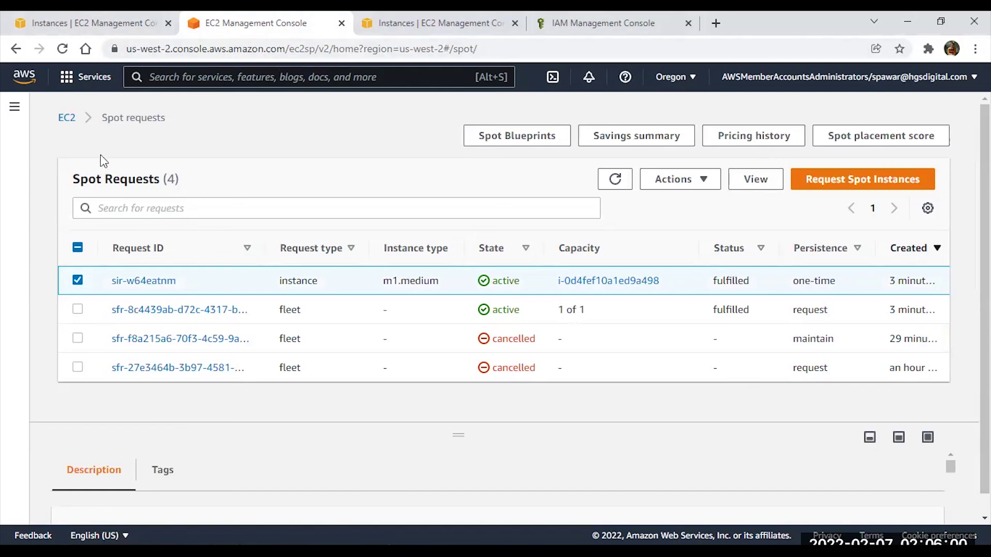
pyautogui.click(141, 28)
pyautogui.click(194, 234)
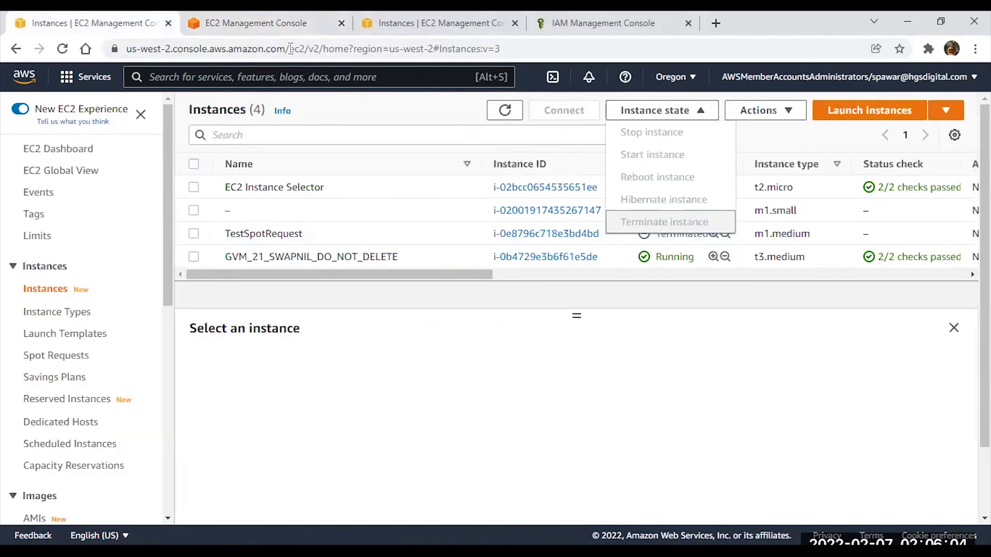
pyautogui.click(388, 26)
pyautogui.click(446, 313)
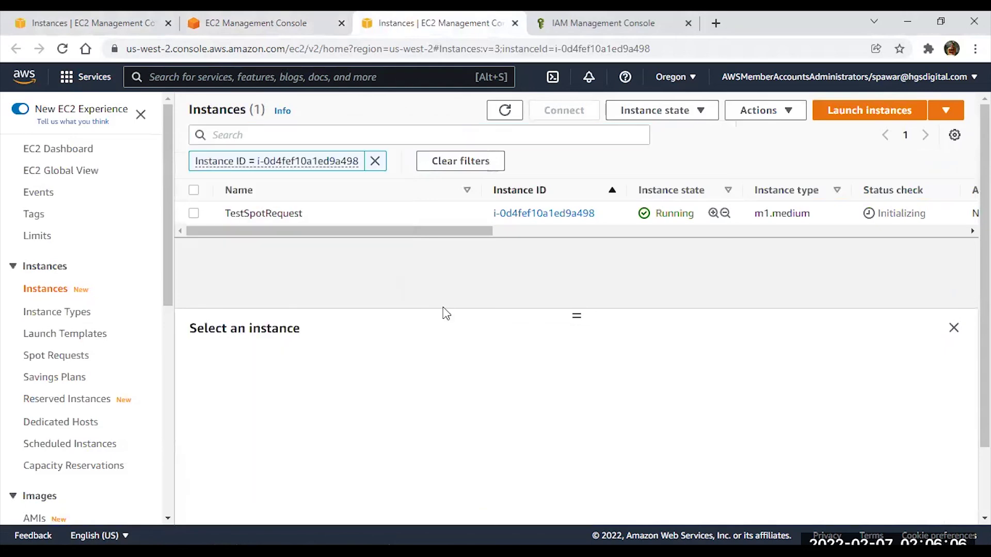
pyautogui.click(269, 30)
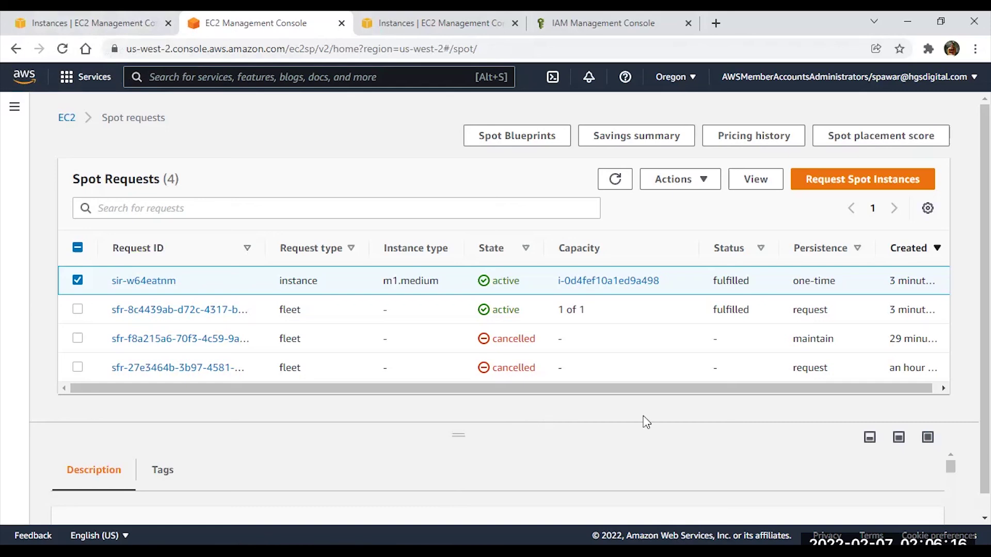
# Compare the maintain persistence of the cancelled fleet request with the one-time persistence of the instance request.
pyautogui.moveTo(791, 339); pyautogui.dragTo(833, 341)
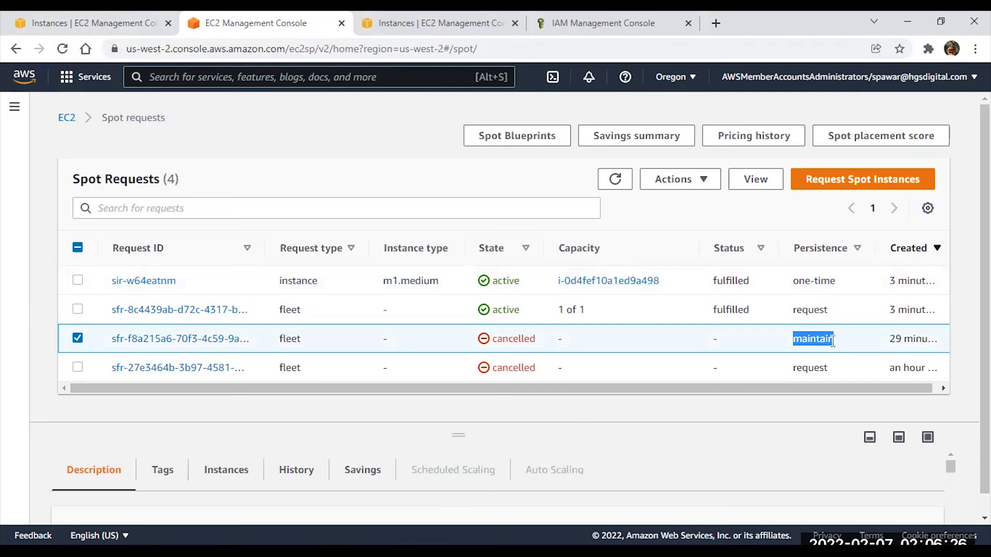
pyautogui.moveTo(793, 341); pyautogui.dragTo(836, 349)
pyautogui.click(783, 348)
pyautogui.moveTo(797, 342); pyautogui.dragTo(837, 343)
pyautogui.click(829, 335)
pyautogui.moveTo(790, 281); pyautogui.dragTo(834, 283)
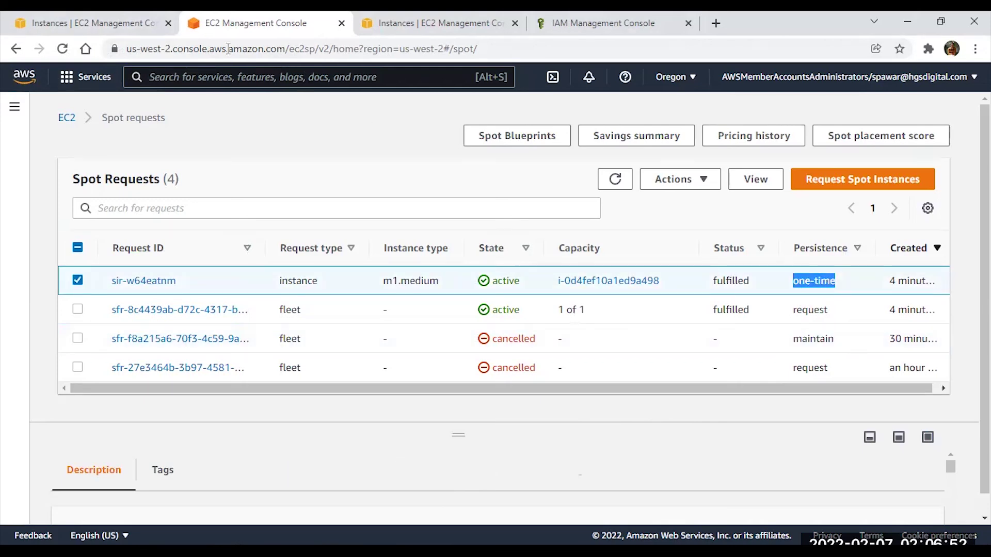
# Recheck the terminated TestSpotRequest instance in the full instances list, then the persistence of the maintain fleet request, leaving no request selected.
pyautogui.click(88, 23)
pyautogui.click(194, 234)
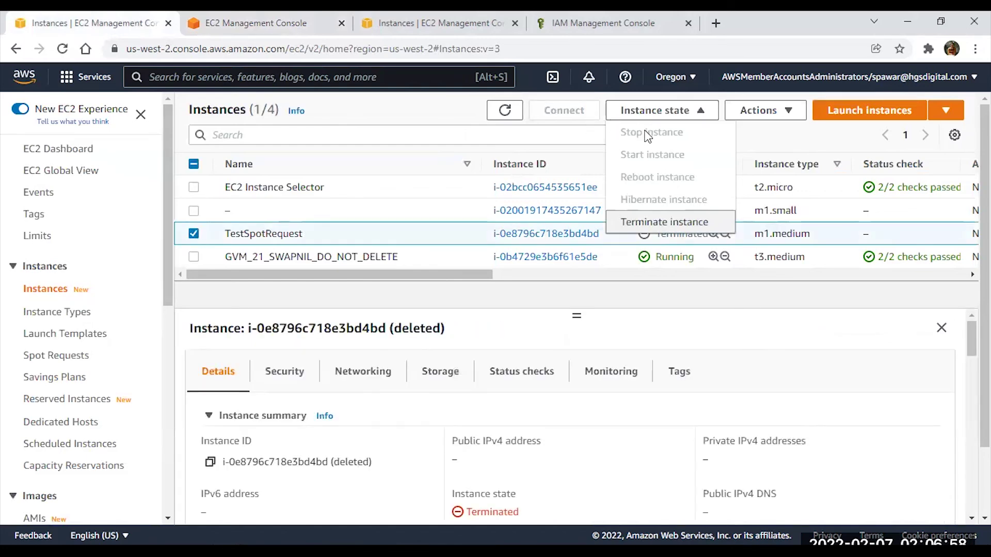
pyautogui.click(195, 233)
pyautogui.click(253, 23)
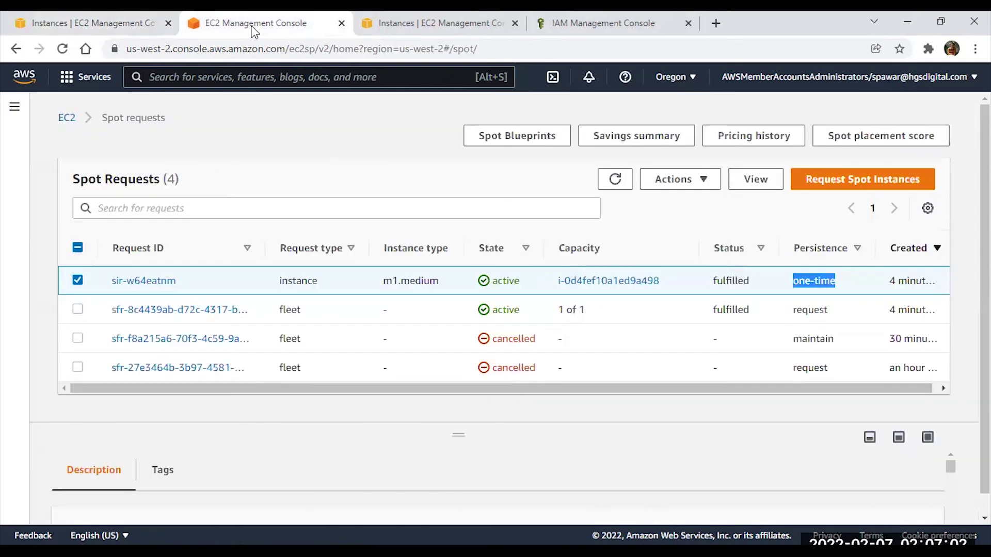
pyautogui.moveTo(793, 339); pyautogui.dragTo(832, 340)
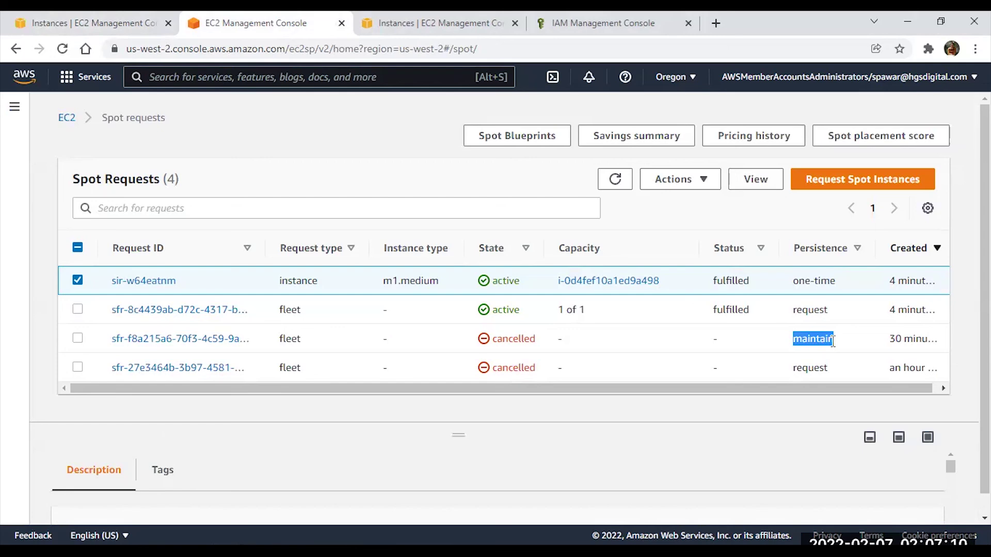
pyautogui.click(832, 342)
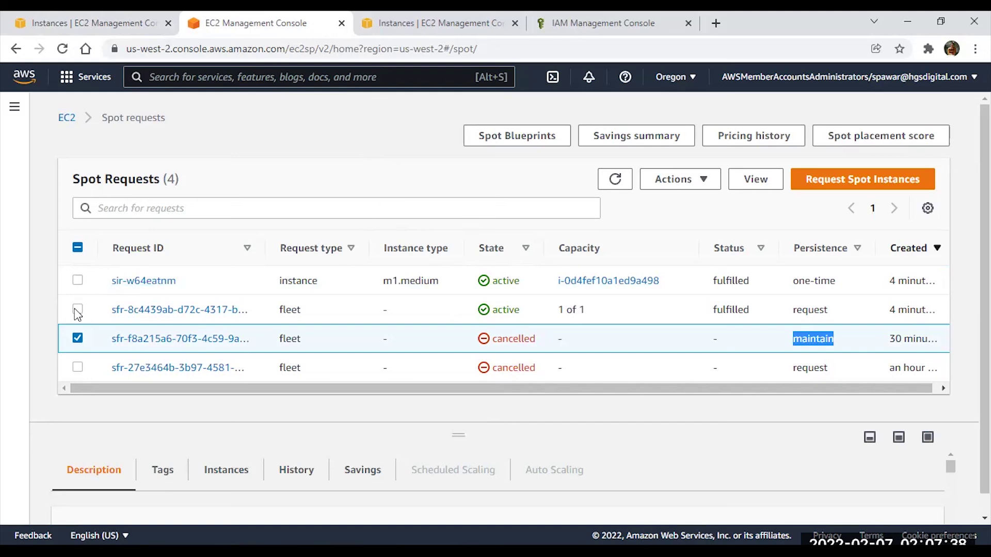
pyautogui.click(78, 338)
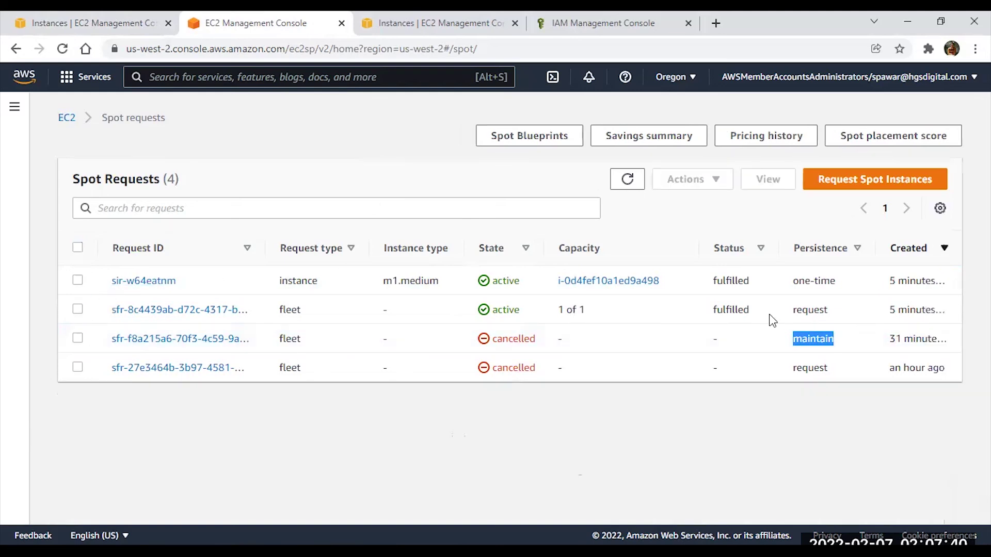
# Cancel the active fleet request of persistence type request, with Terminate instances unchecked so its instance is kept.
pyautogui.moveTo(793, 311); pyautogui.dragTo(824, 312)
pyautogui.click(77, 309)
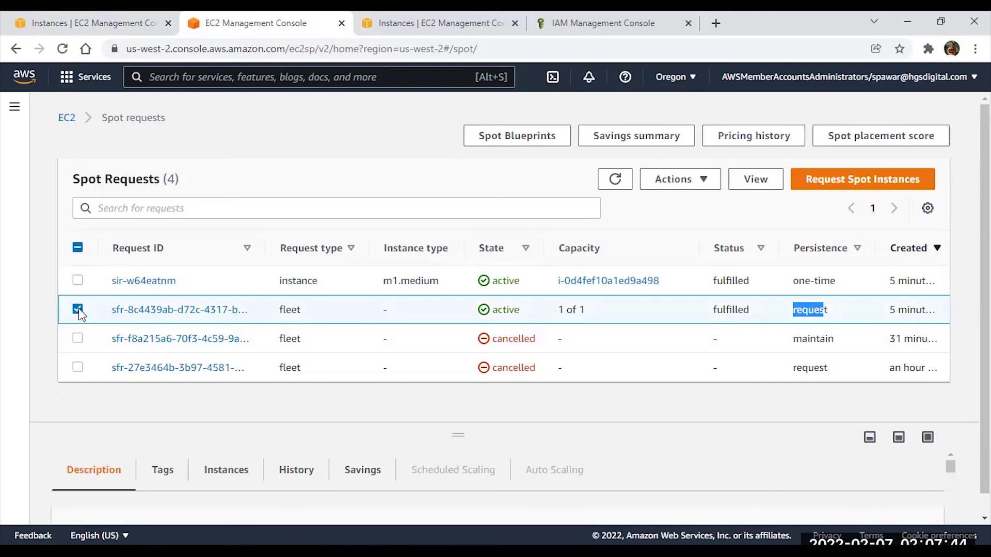
pyautogui.click(665, 182)
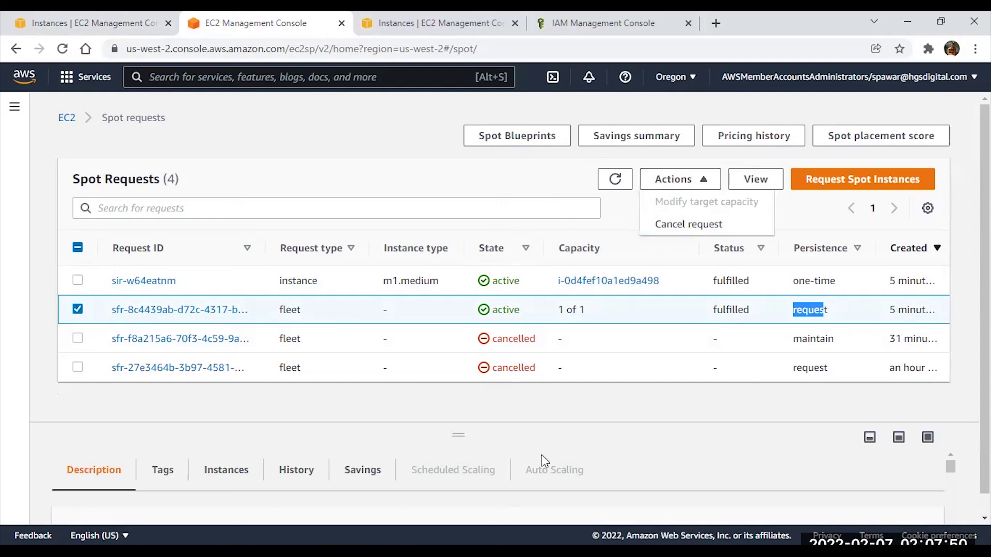
pyautogui.click(691, 223)
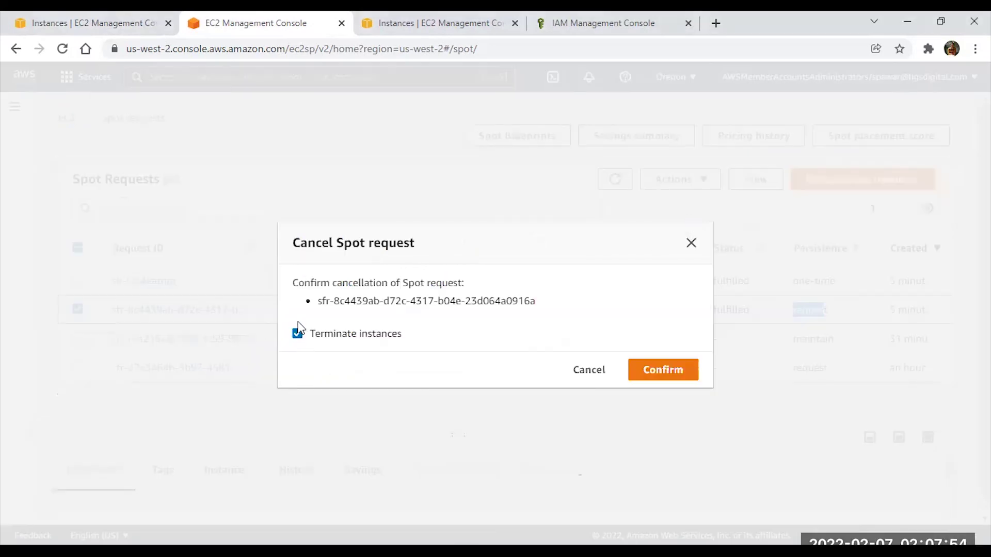
pyautogui.moveTo(295, 284); pyautogui.dragTo(462, 284)
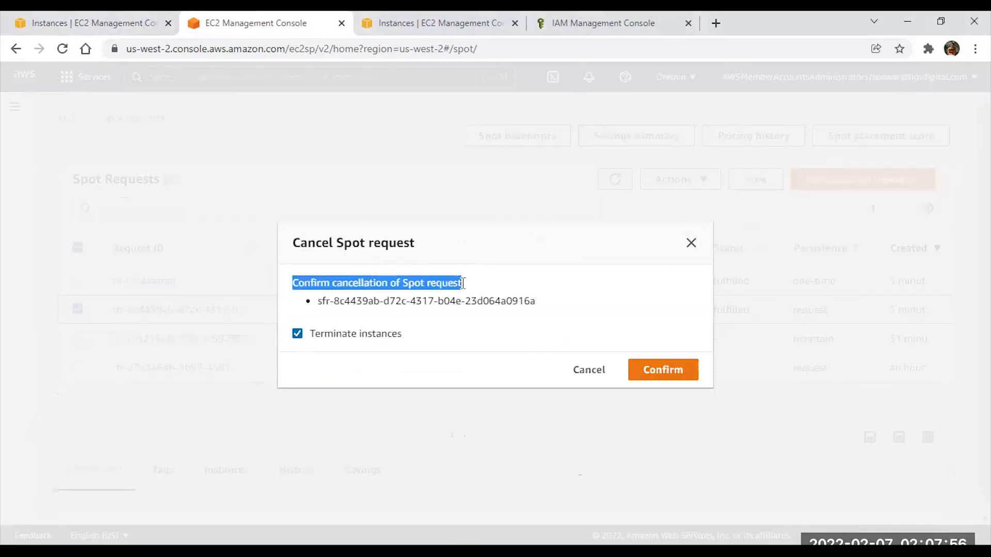
pyautogui.click(298, 336)
pyautogui.click(468, 341)
pyautogui.click(664, 376)
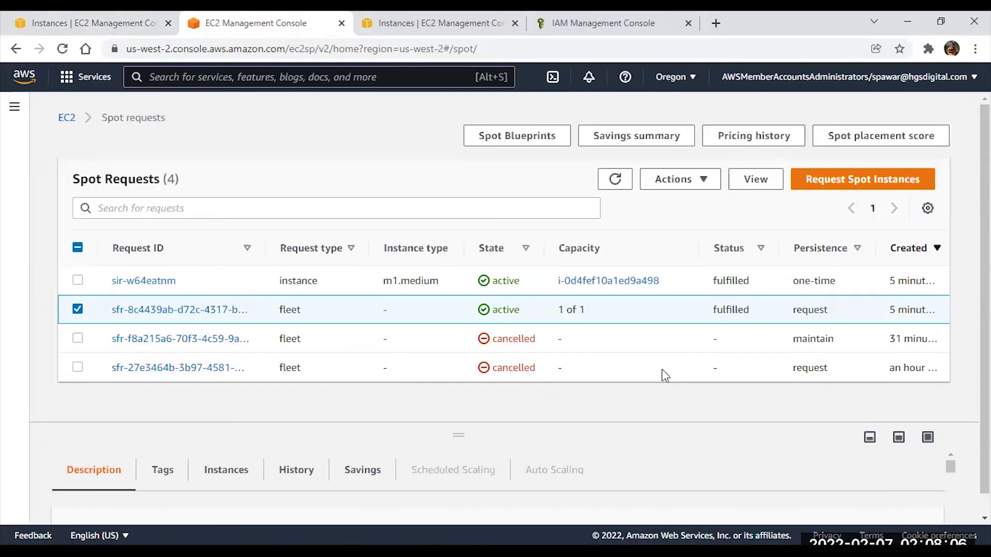
# Refresh the Spot requests list and widen the State column to read the full state of the cancelled fleet request.
pyautogui.click(625, 179)
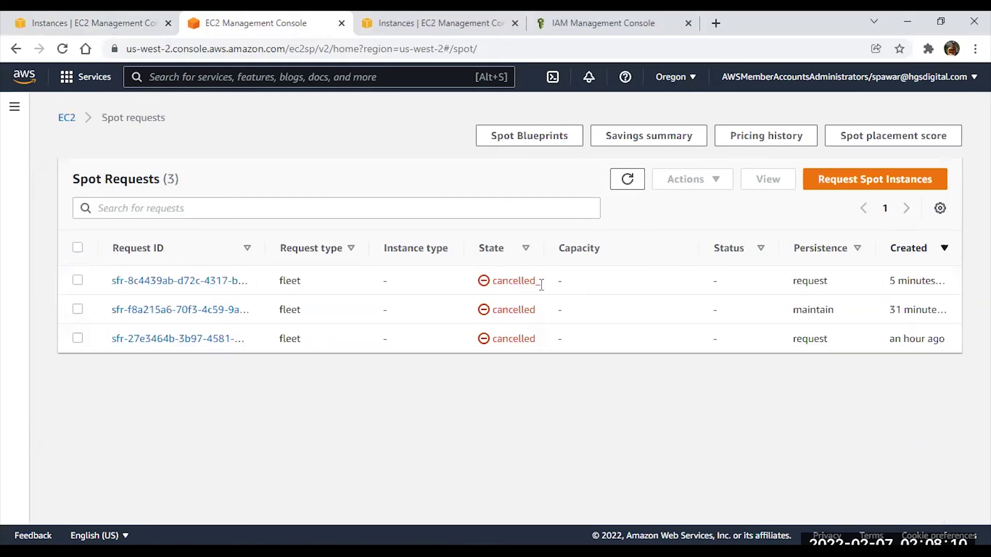
pyautogui.moveTo(541, 255); pyautogui.dragTo(591, 254)
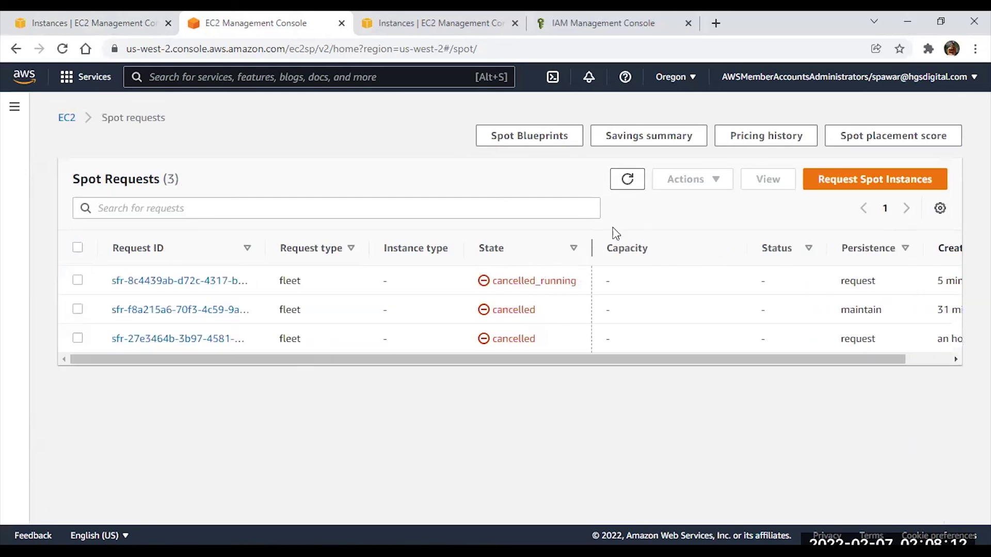
pyautogui.click(622, 183)
pyautogui.click(623, 183)
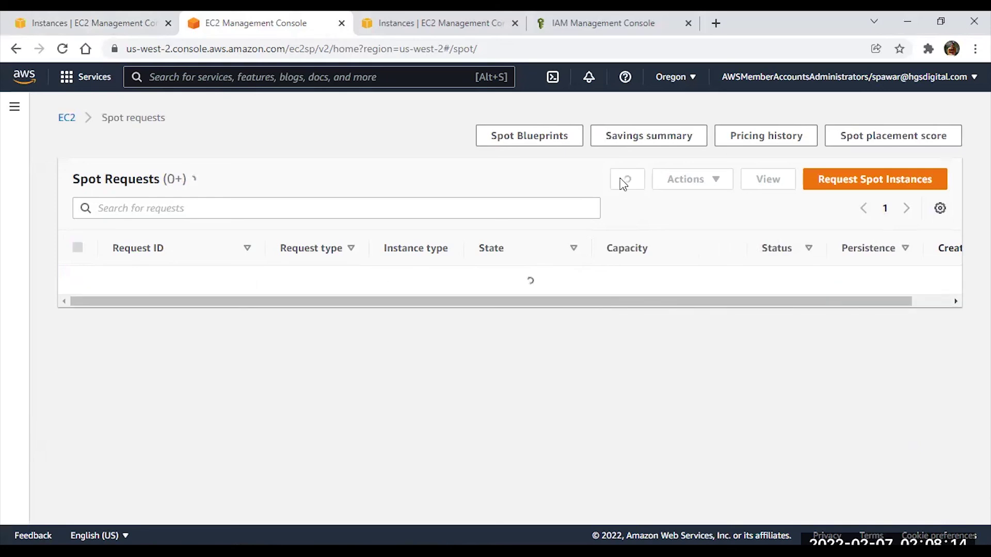
pyautogui.click(623, 184)
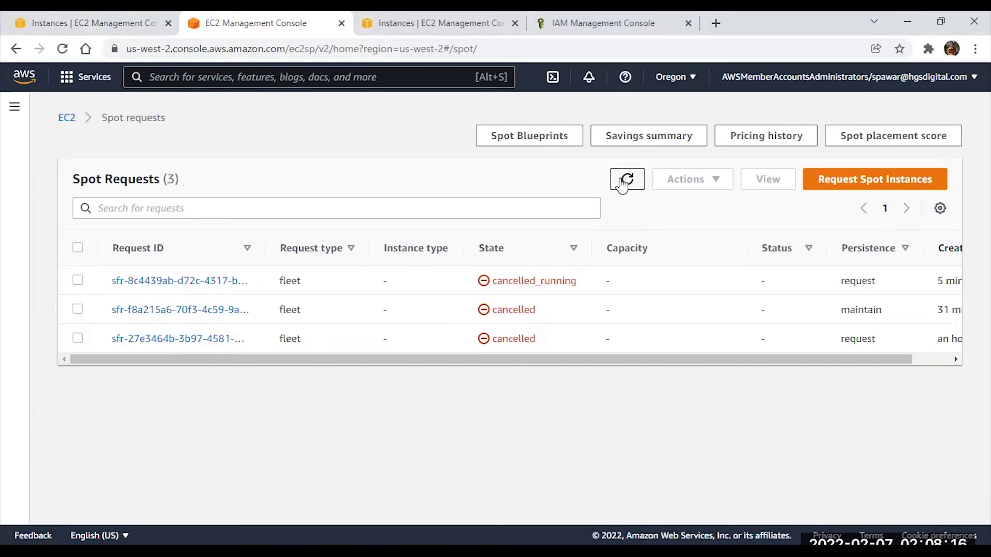
pyautogui.click(622, 183)
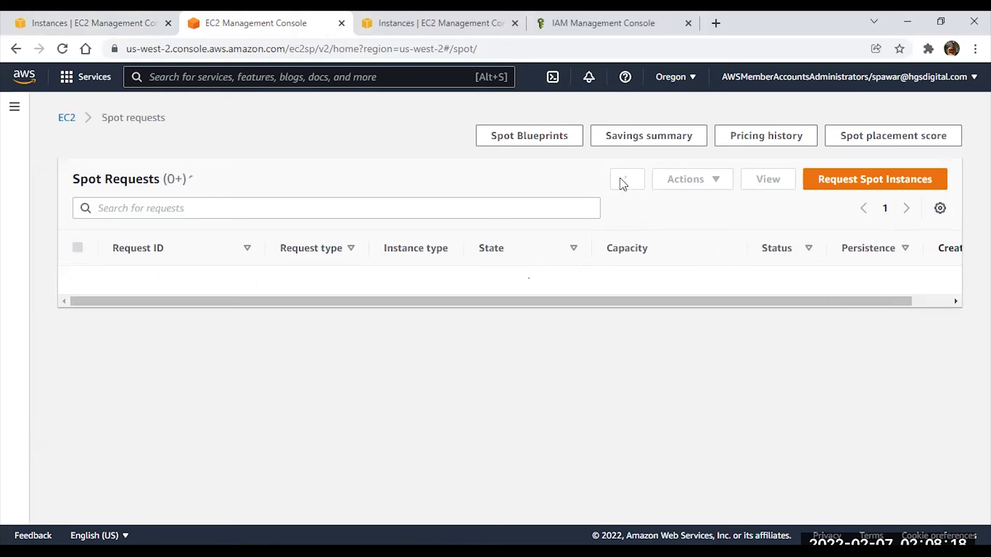
# Refresh the filtered instances list to check the state of the TestSpotRequest instance after the fleet cancellation.
pyautogui.click(418, 29)
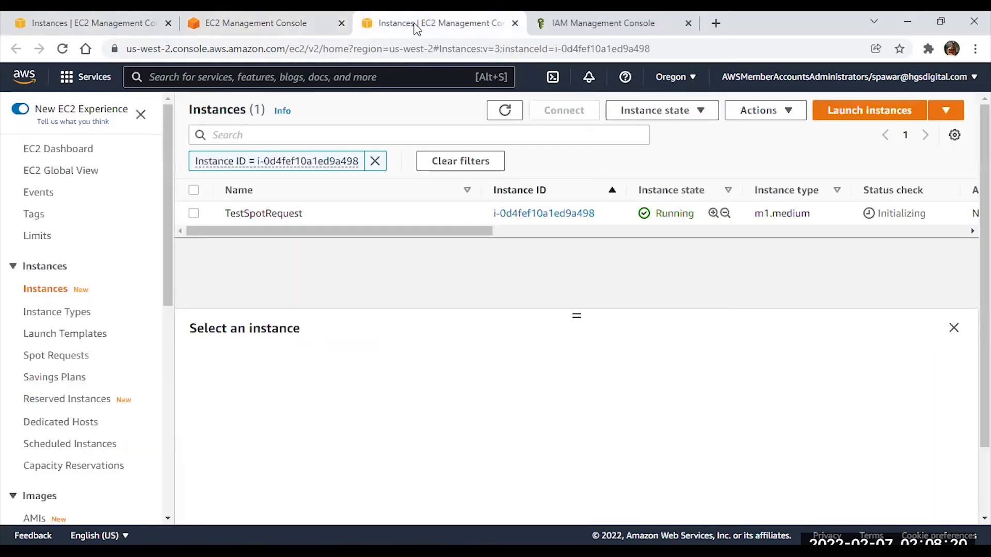
pyautogui.click(500, 117)
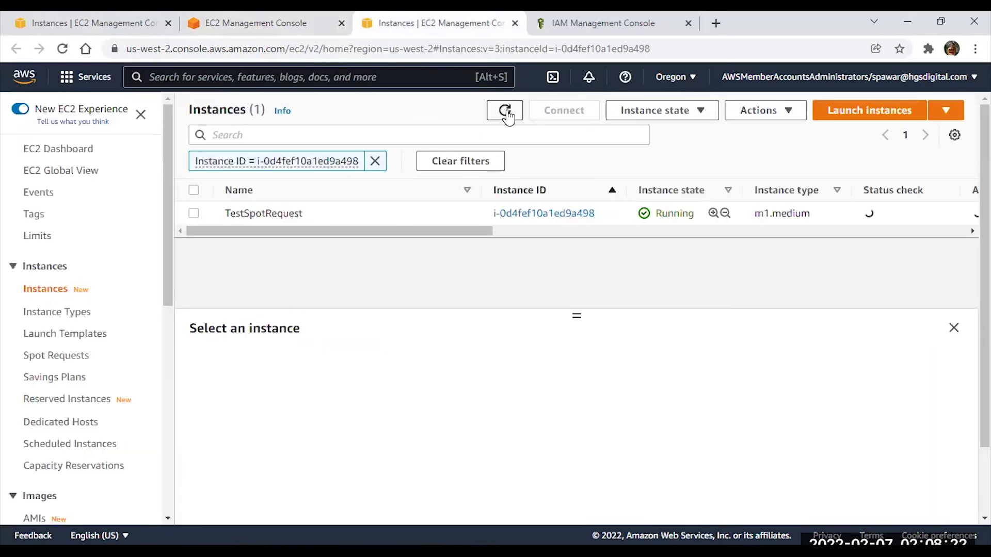
pyautogui.click(506, 112)
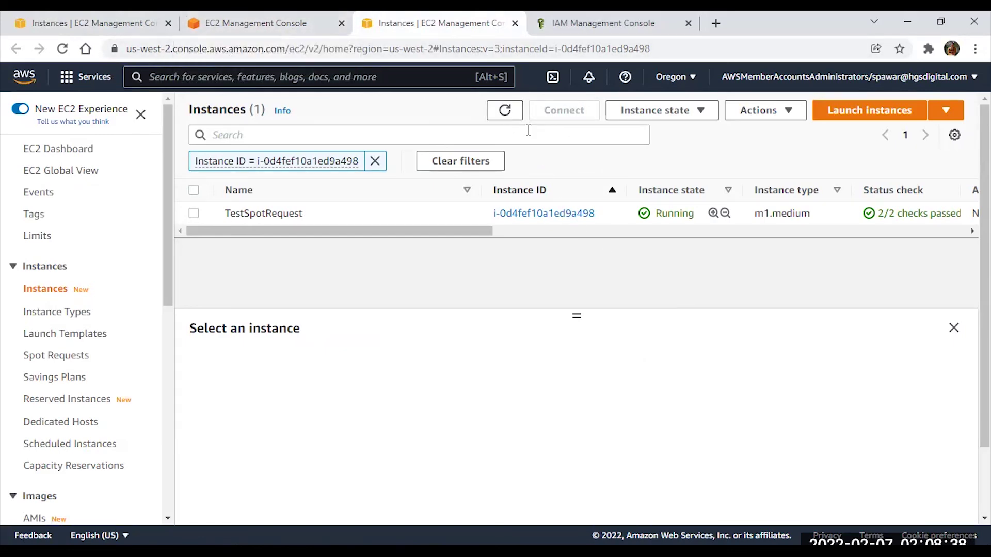
pyautogui.click(510, 112)
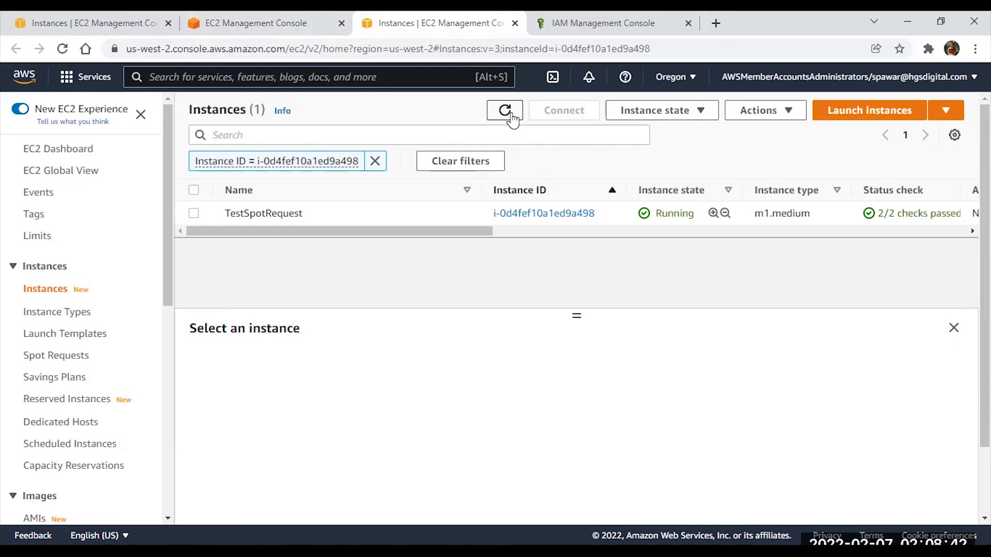
pyautogui.click(511, 112)
# Refresh the Spot requests again and compare the cancelled fleet request's state with that of the TestSpotRequest instance.
pyautogui.click(292, 23)
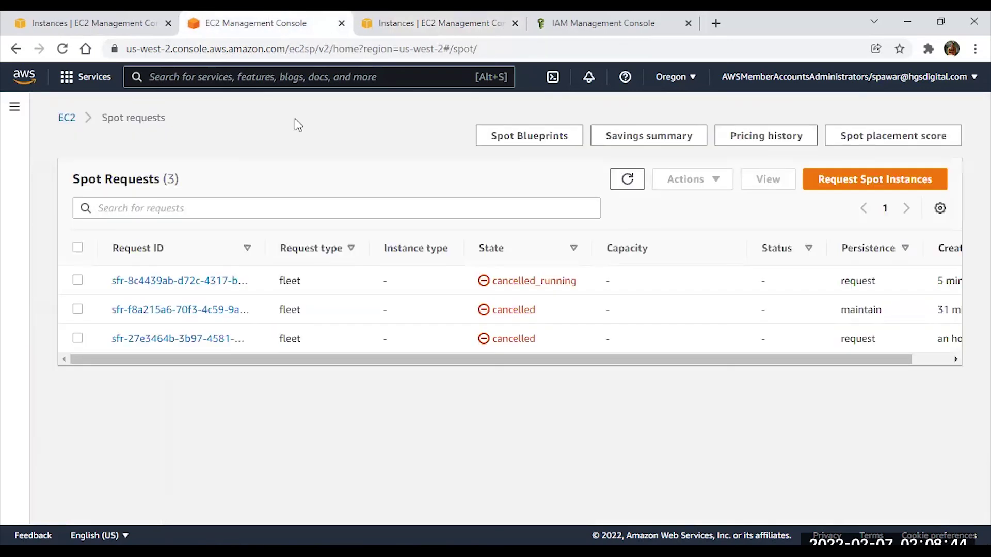
pyautogui.click(636, 183)
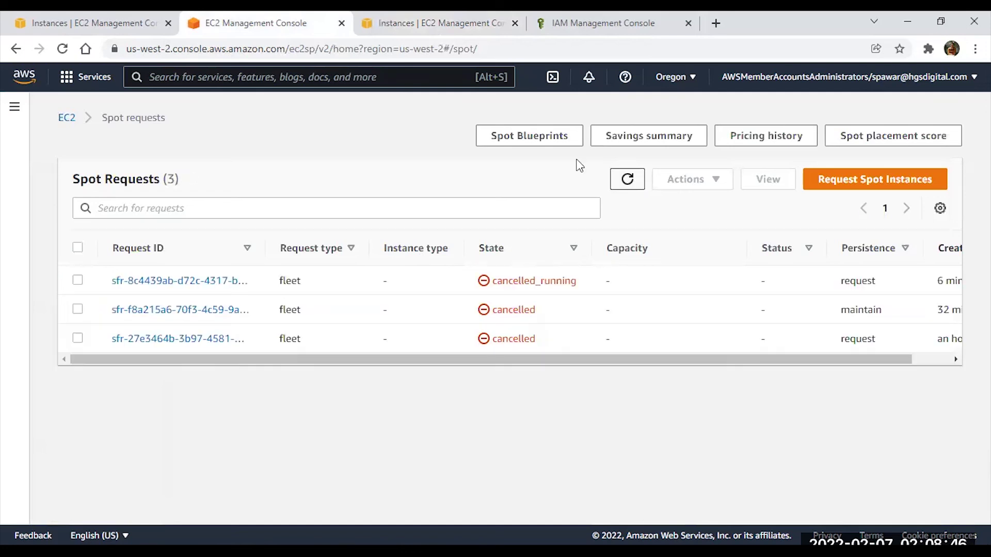
pyautogui.click(425, 23)
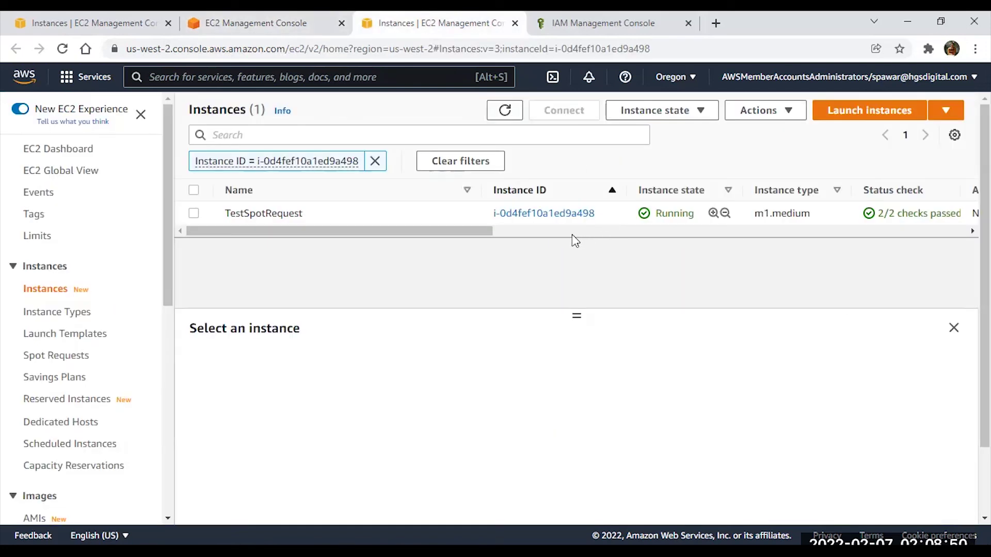
pyautogui.click(295, 33)
pyautogui.click(366, 17)
pyautogui.click(295, 15)
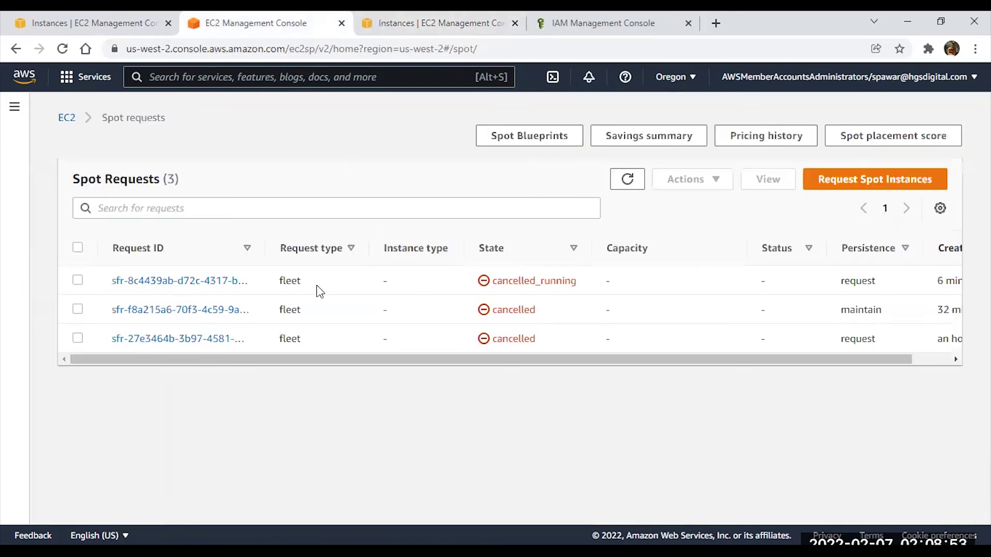
# Check which actions are available for the most recently cancelled fleet request, then deselect it.
pyautogui.click(77, 280)
pyautogui.click(78, 280)
pyautogui.click(78, 280)
pyautogui.click(681, 184)
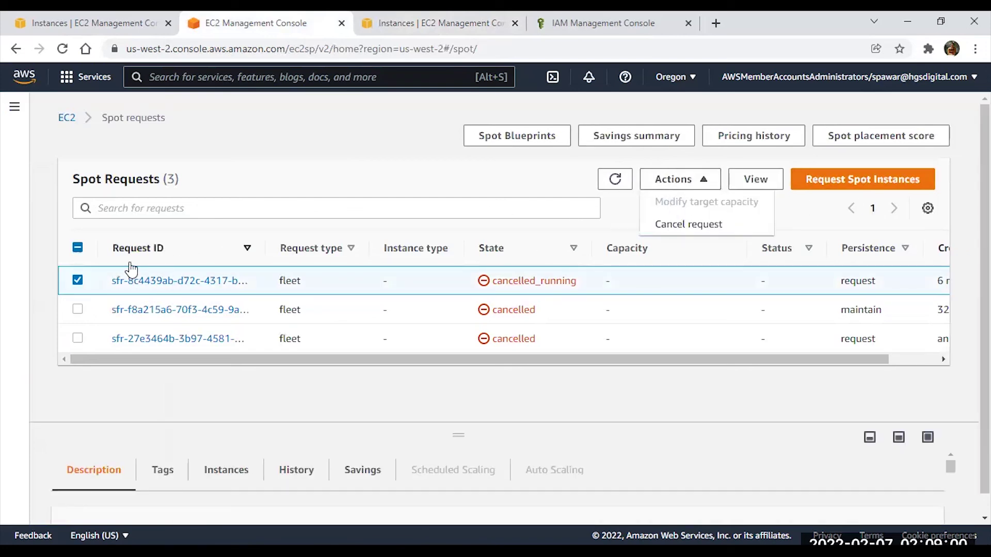
pyautogui.click(77, 281)
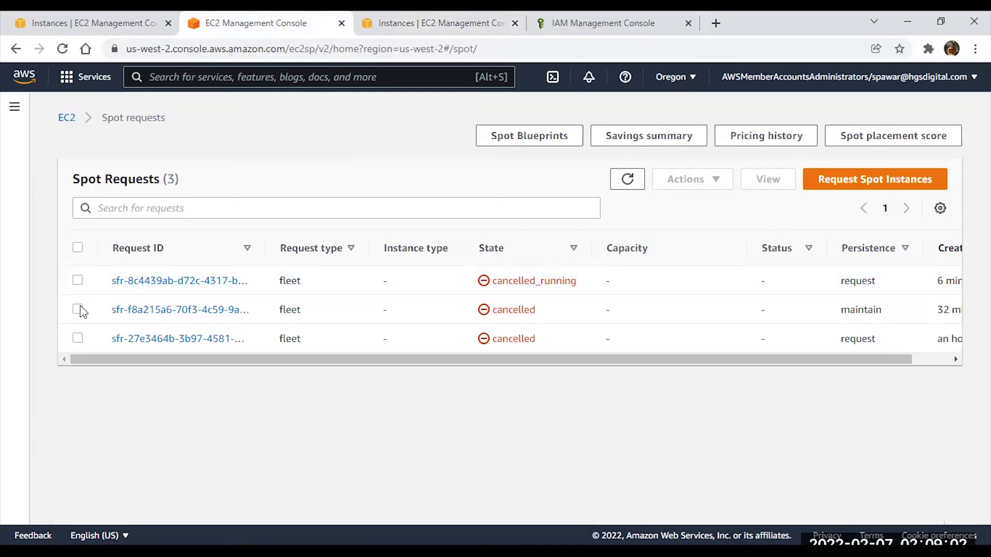